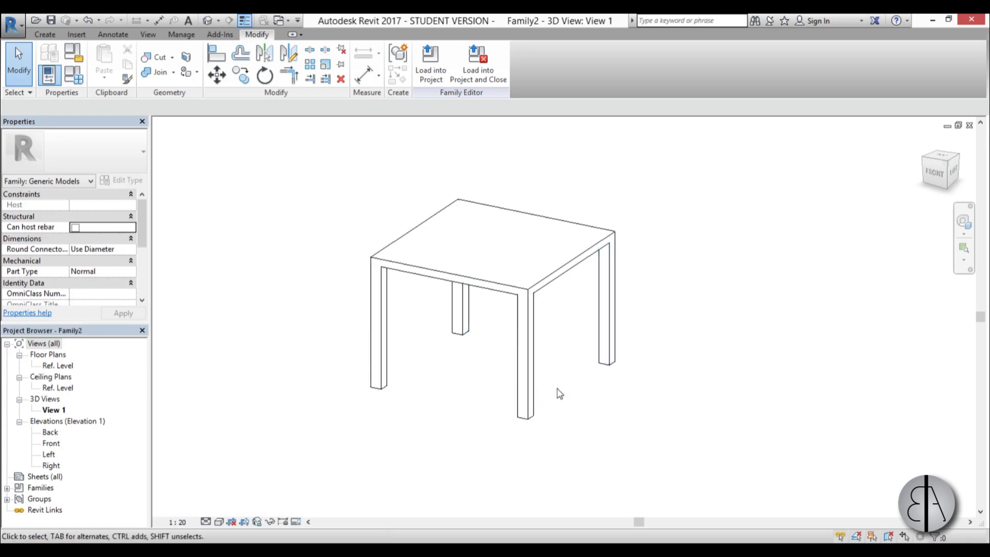
# View the chair family in 3D and switch to the 3D view of Project1
pyautogui.moveTo(586, 407); pyautogui.dragTo(586, 407, button='middle')
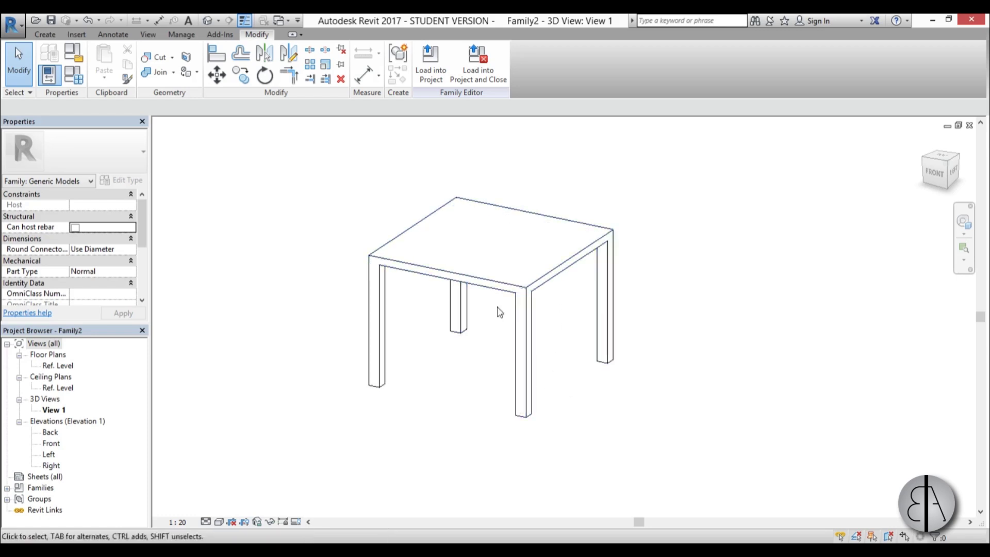
pyautogui.click(279, 21)
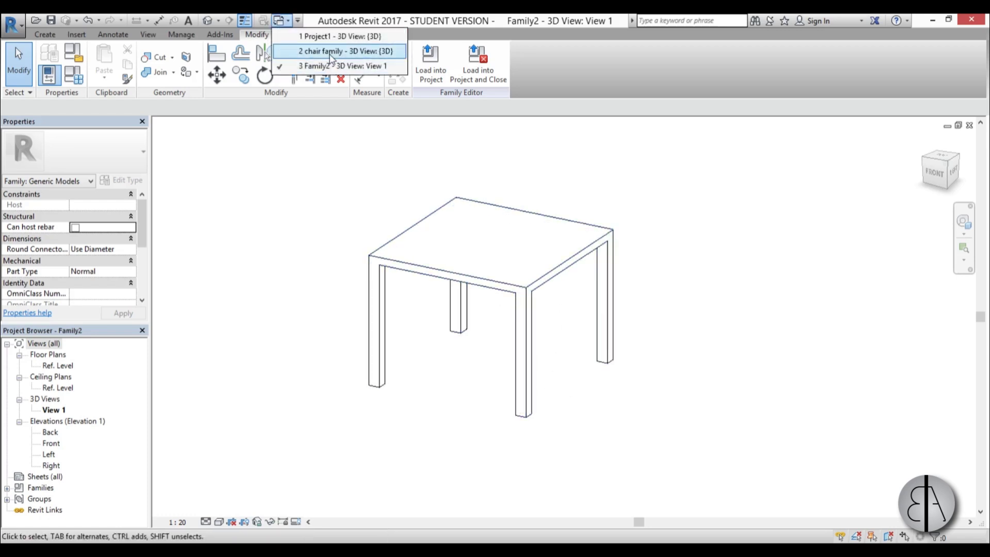
pyautogui.click(320, 49)
pyautogui.click(279, 20)
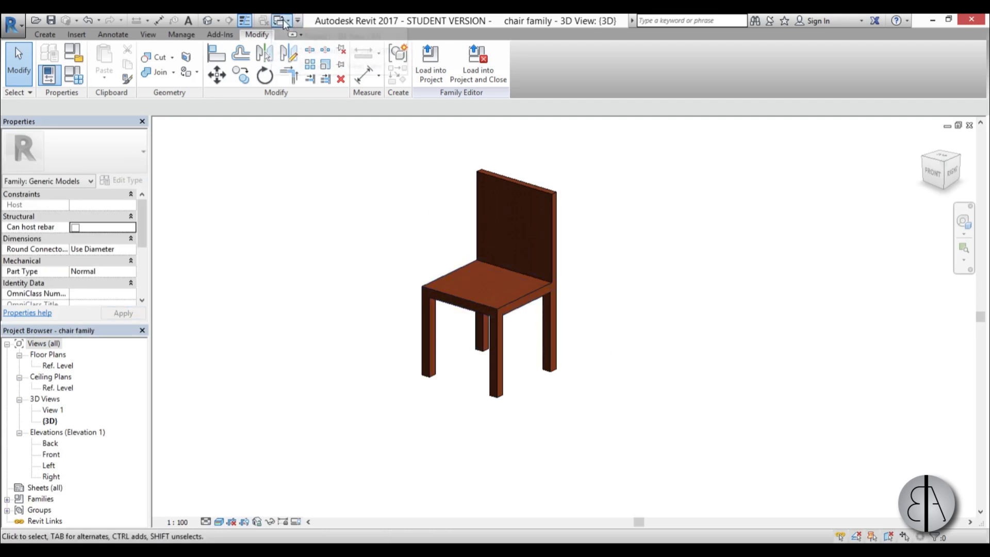
pyautogui.click(314, 38)
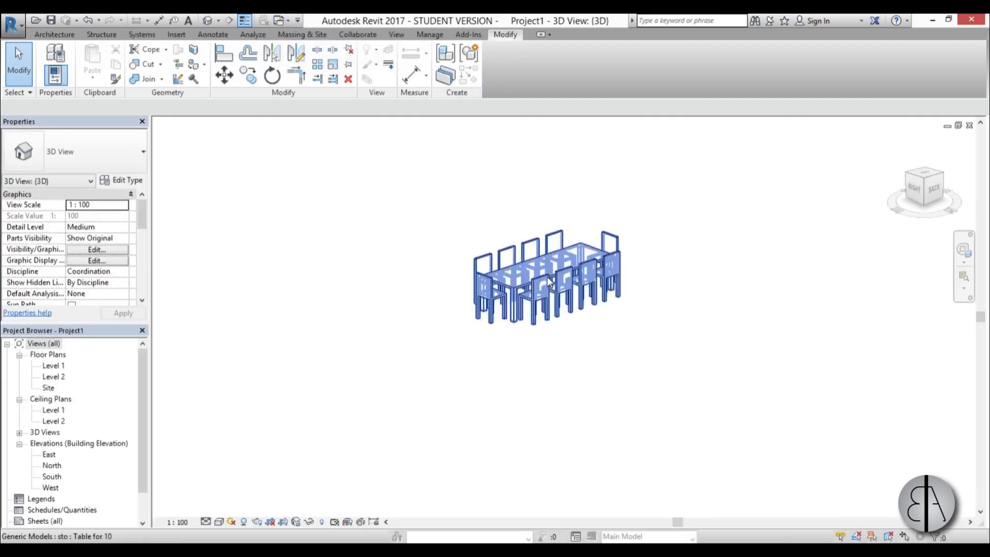
# Change the type of the placed dining set in Project1 to Table for 4
pyautogui.keyDown('shift'); pyautogui.moveTo(618, 375); pyautogui.dragTo(471, 342, button='middle'); pyautogui.keyUp('shift')
pyautogui.click(471, 342)
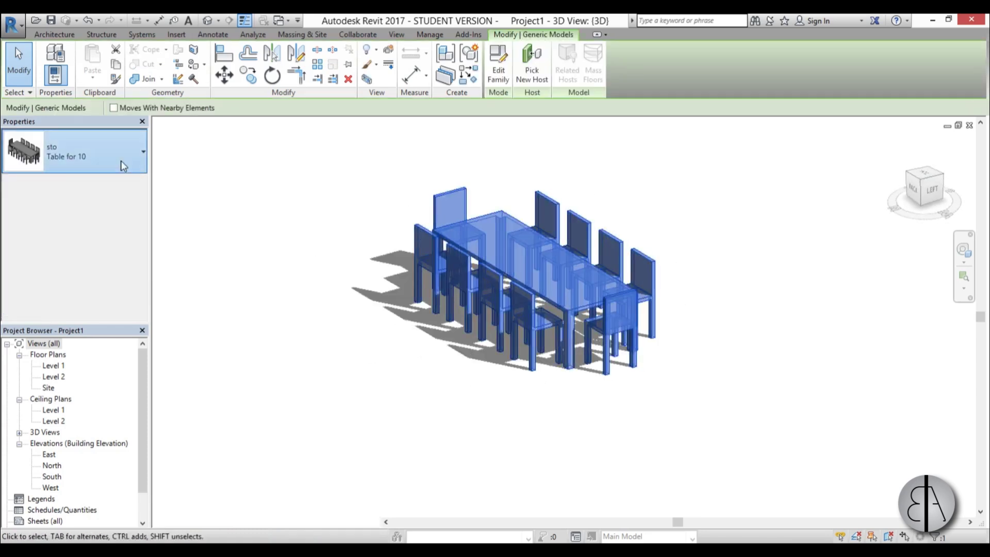
pyautogui.click(77, 154)
pyautogui.click(78, 241)
pyautogui.click(555, 376)
# Set the type of the placed dining set to Table for 2
pyautogui.click(539, 313)
pyautogui.click(94, 150)
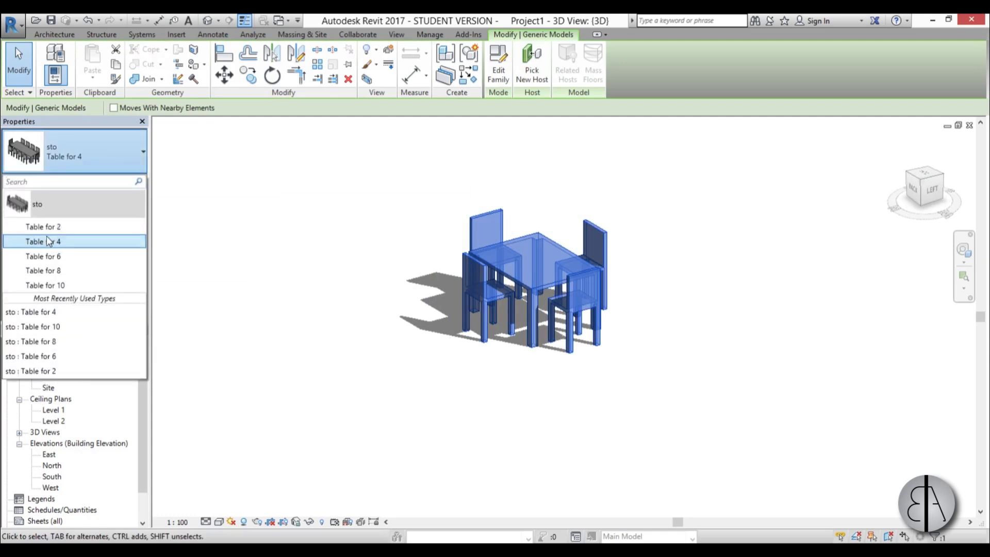
pyautogui.click(46, 228)
pyautogui.click(519, 412)
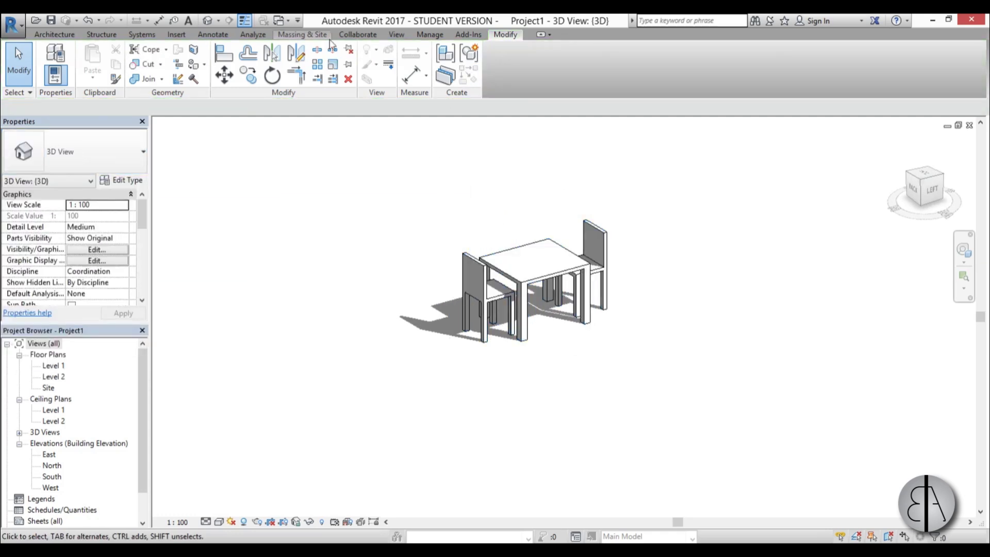
# Switch back to View 1, the 3D view of the Family2 table
pyautogui.click(283, 24)
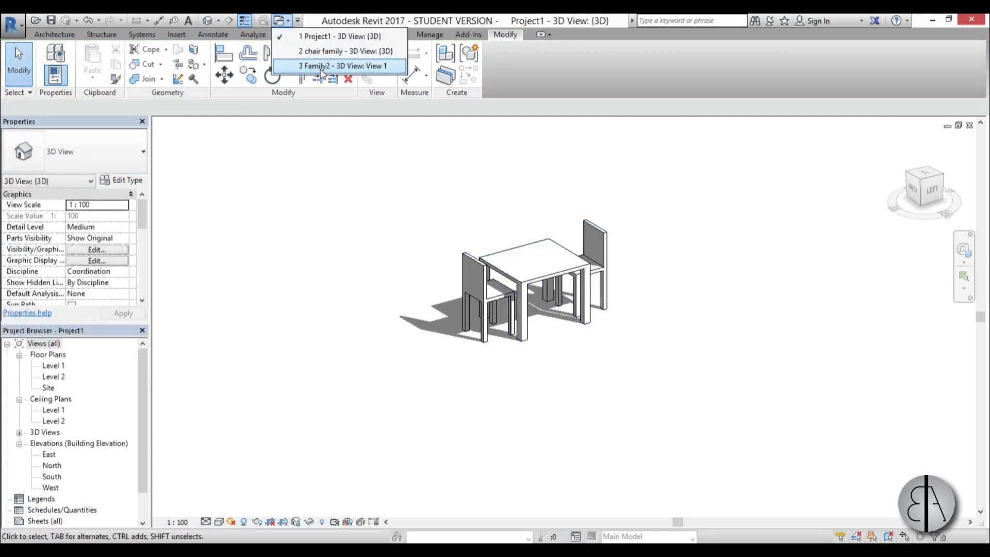
pyautogui.click(325, 68)
pyautogui.keyDown('shift'); pyautogui.moveTo(471, 386); pyautogui.dragTo(453, 473, button='middle'); pyautogui.keyUp('shift')
pyautogui.scroll(1, 452, 312)
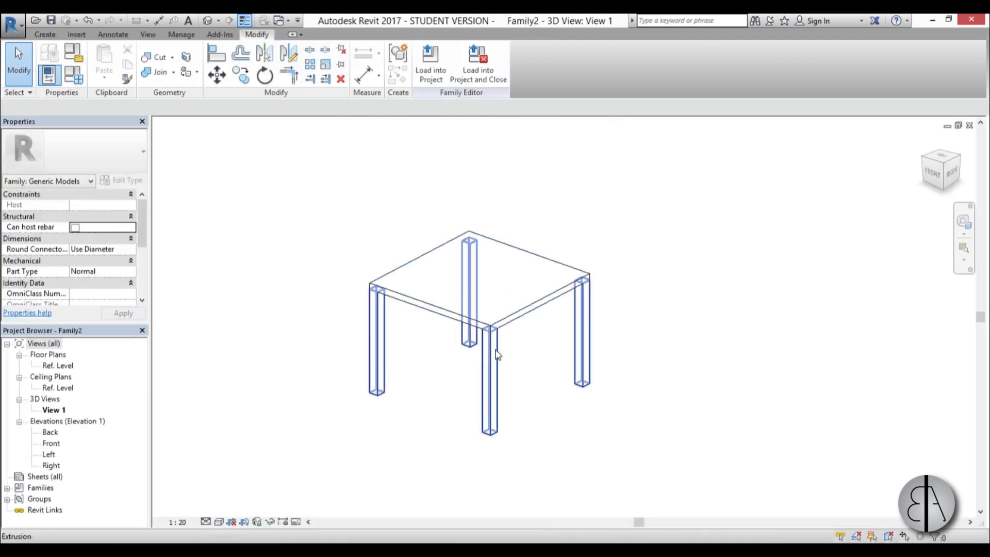
# Assign the Walnut material from the Autodesk Materials library to the table's whole joined solid geometry
pyautogui.press('Tab')
pyautogui.click(497, 355)
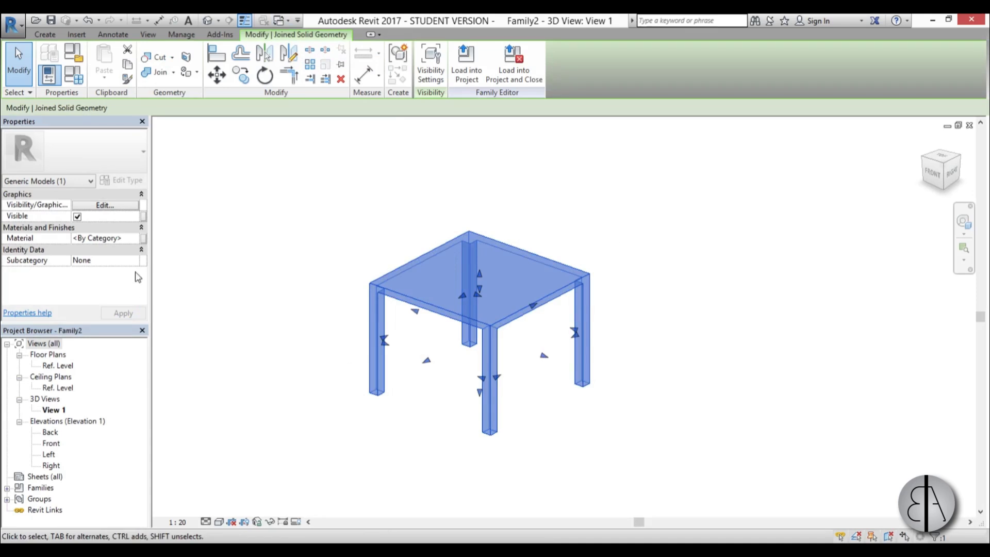
pyautogui.click(137, 239)
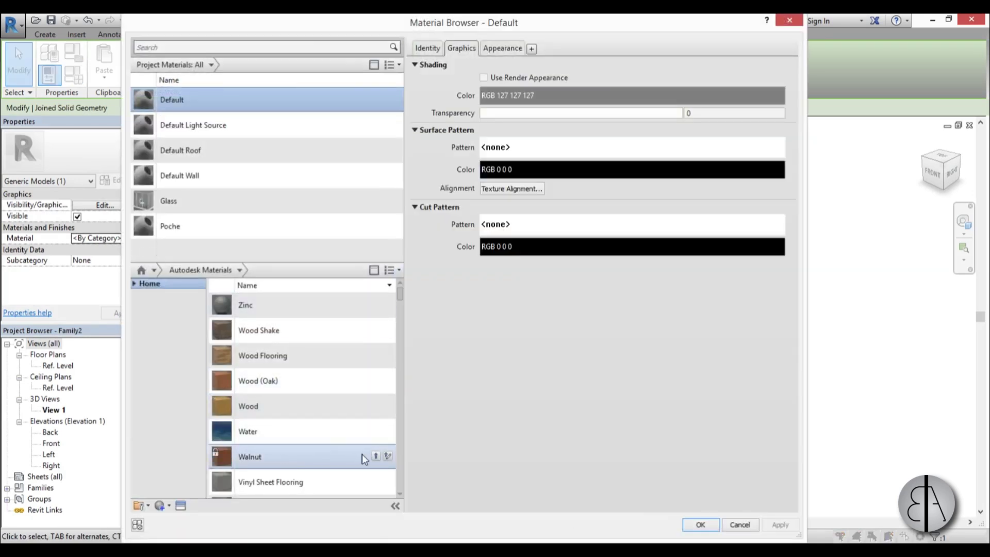
pyautogui.click(376, 456)
pyautogui.click(780, 524)
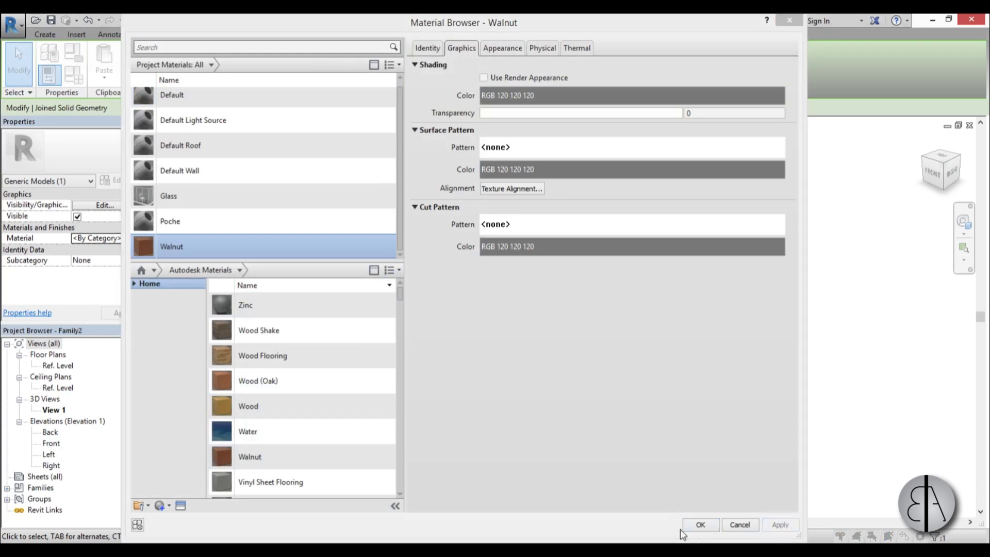
pyautogui.click(700, 524)
pyautogui.click(598, 346)
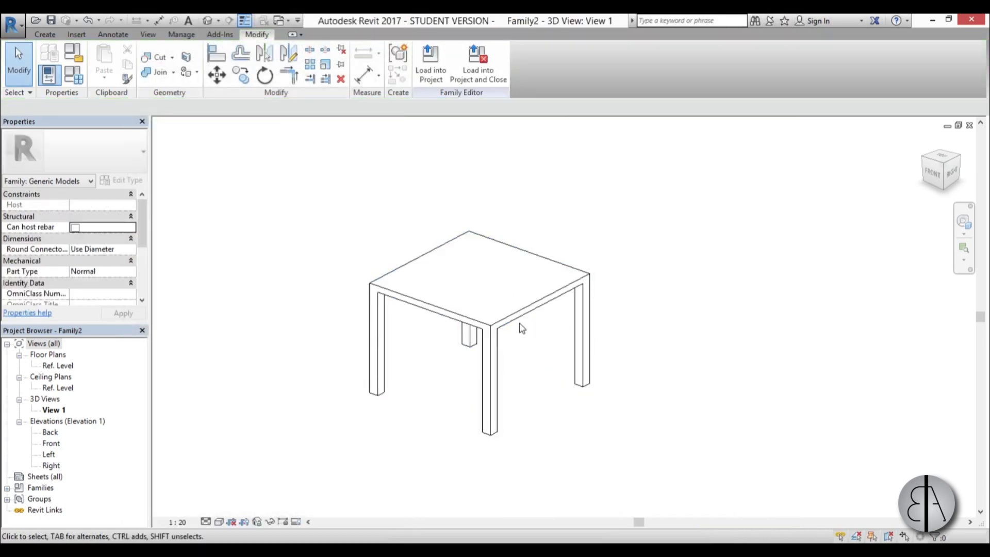
# Save the table family to the Desktop as "parametric table"
pyautogui.click(51, 21)
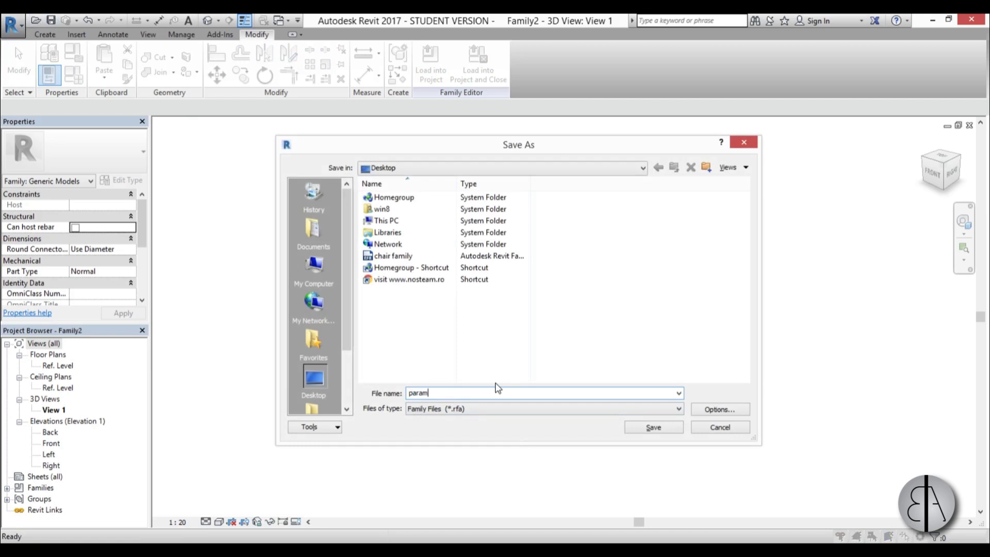
pyautogui.write('parametric table')
pyautogui.press('Return')
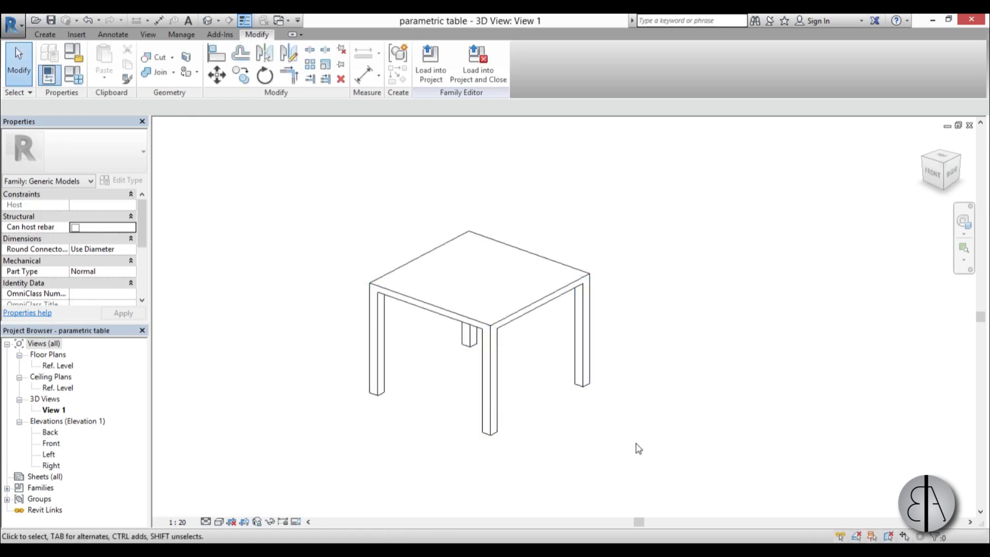
# Open the Ref. Level floor plan and frame the table with its reference planes
pyautogui.moveTo(542, 360); pyautogui.dragTo(548, 332, button='middle')
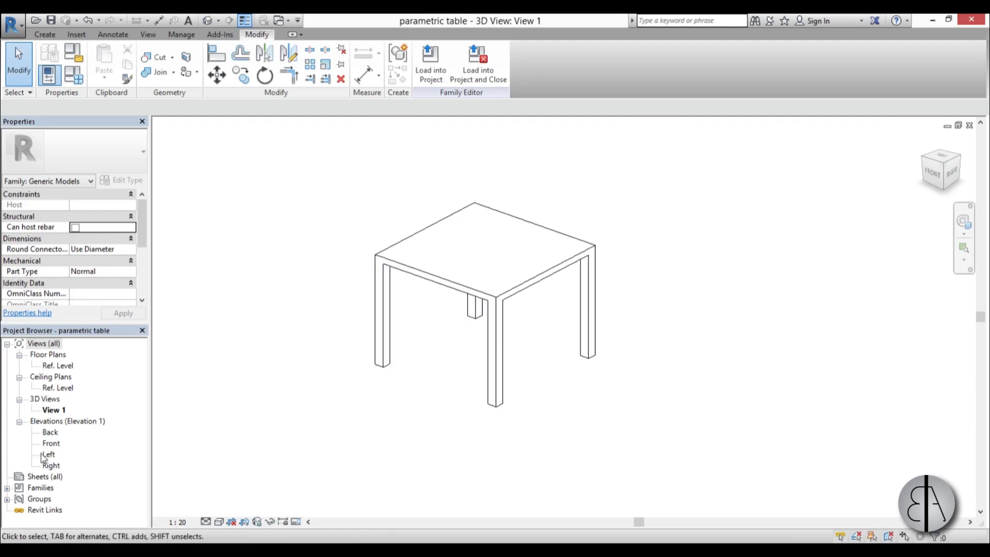
pyautogui.doubleClick(53, 366)
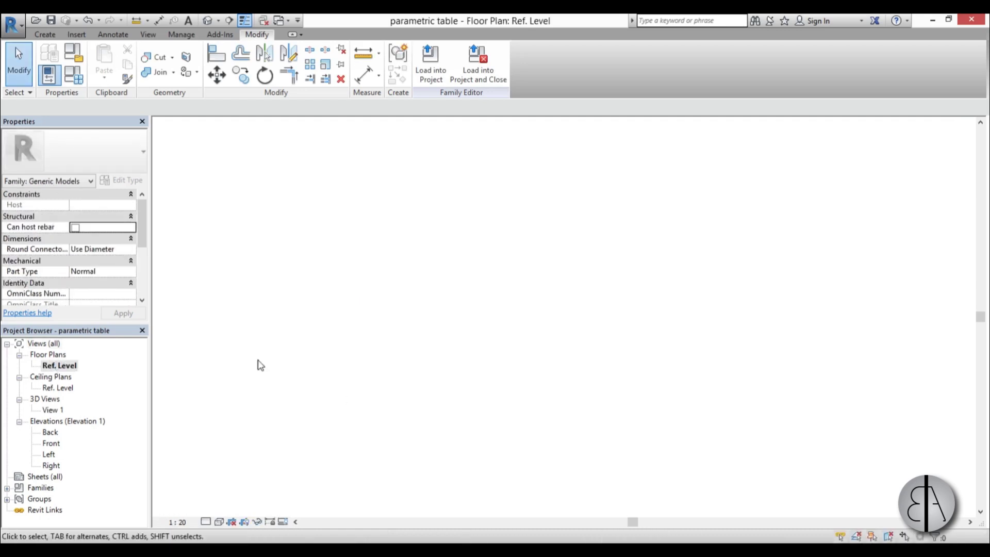
pyautogui.scroll(3, 515, 309)
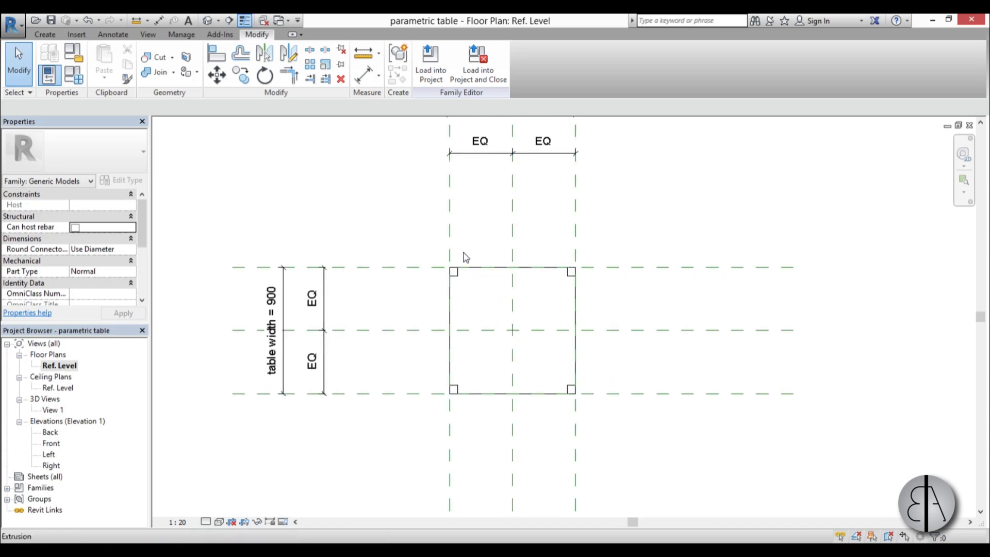
pyautogui.scroll(1, 436, 268)
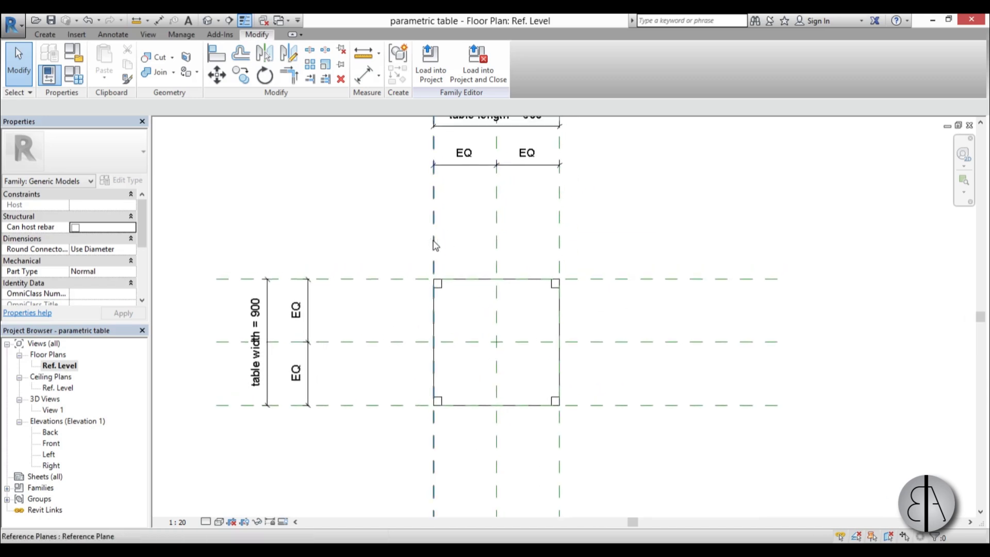
# Draw two horizontal reference planes in plan, about 192 mm above and about 200 mm below the table
pyautogui.click(434, 244)
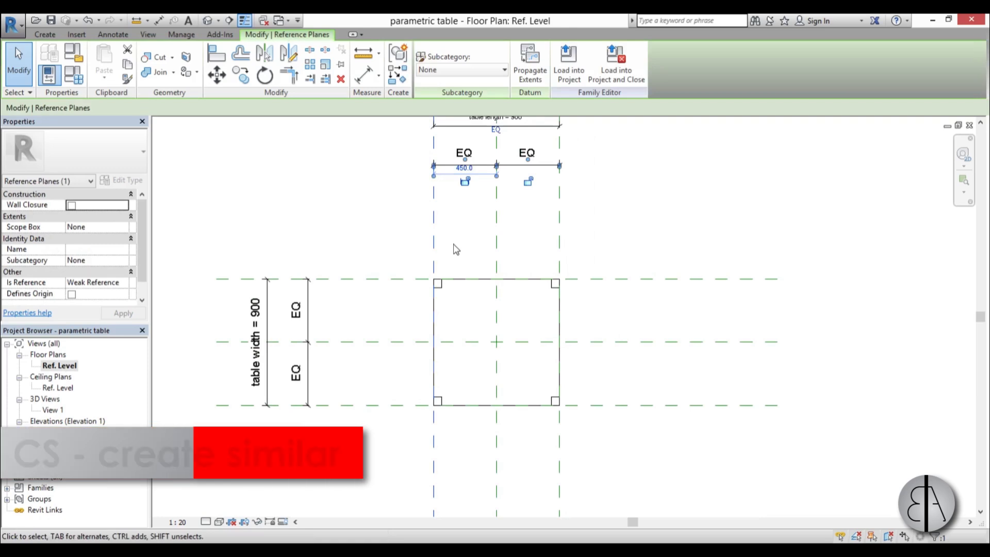
pyautogui.press('c')
pyautogui.press('s')
pyautogui.click(388, 251)
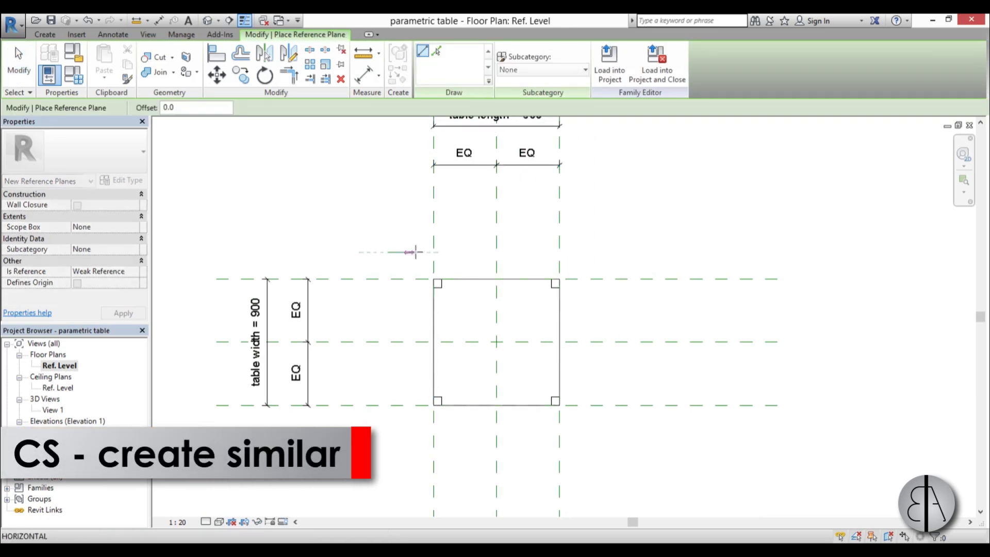
pyautogui.click(627, 251)
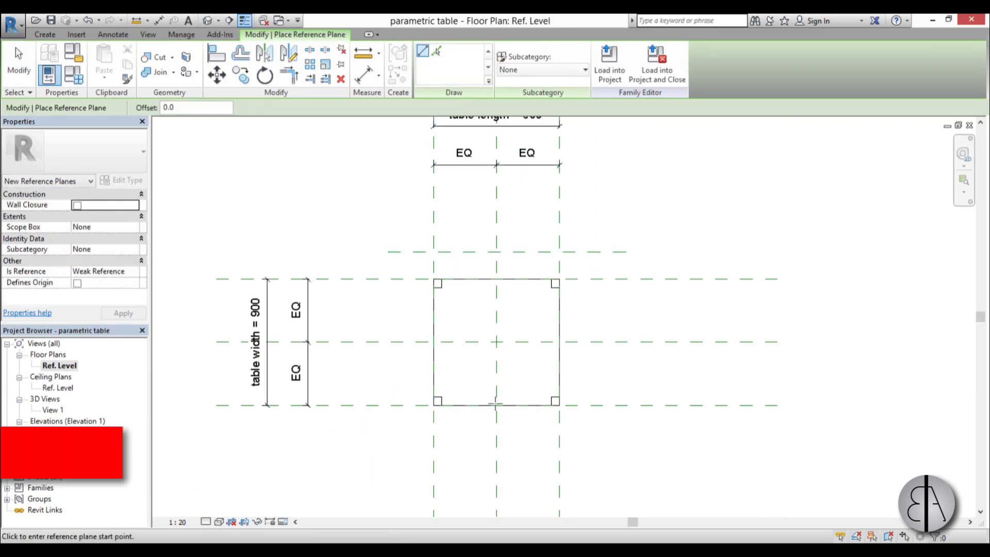
pyautogui.click(388, 435)
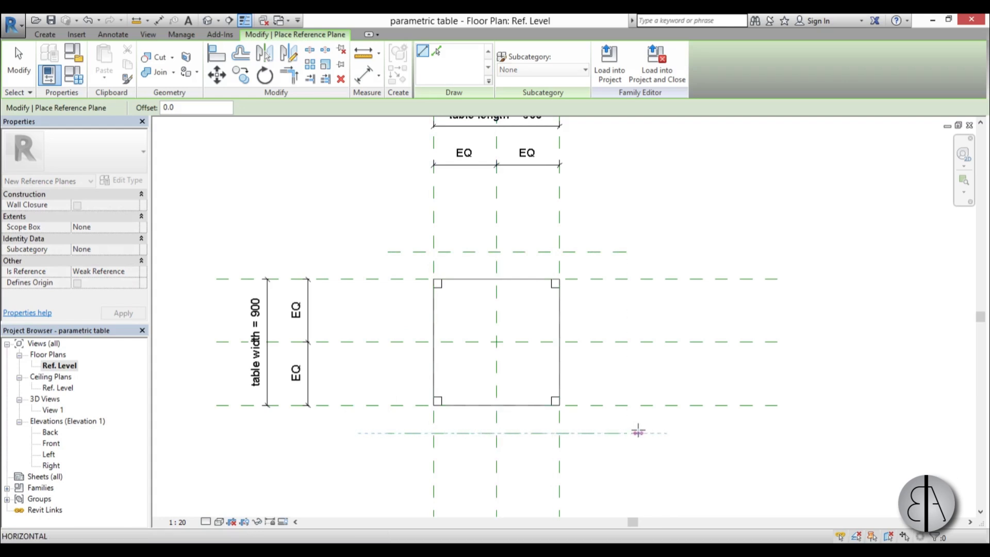
pyautogui.click(627, 433)
# Draw two vertical reference planes in plan, about 326 mm to the left and about 400 mm to the right of the table
pyautogui.click(388, 221)
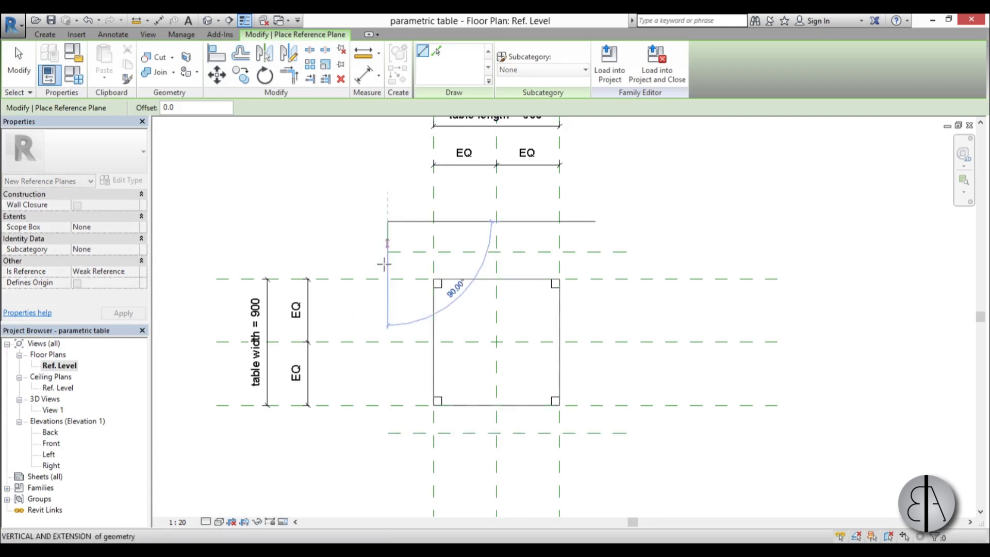
pyautogui.click(387, 464)
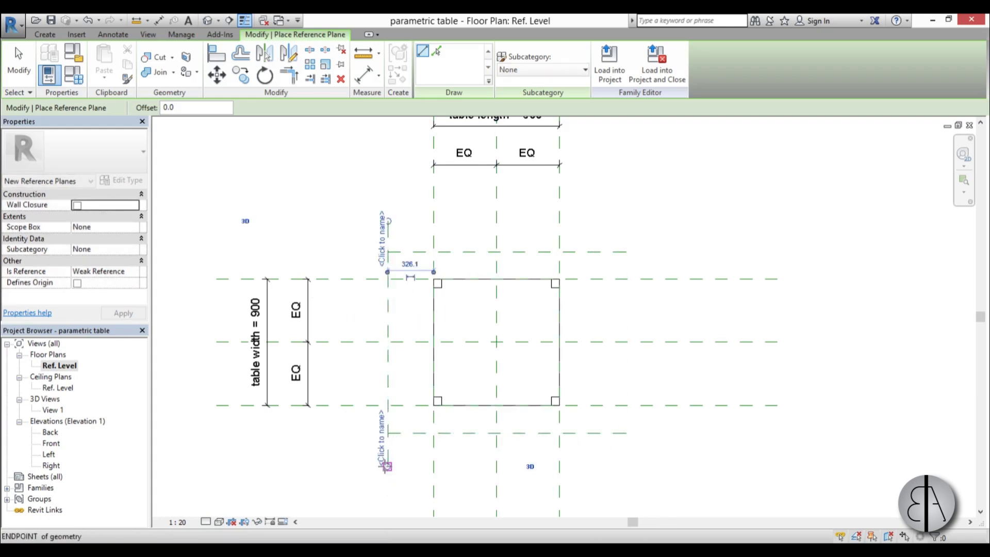
pyautogui.click(616, 221)
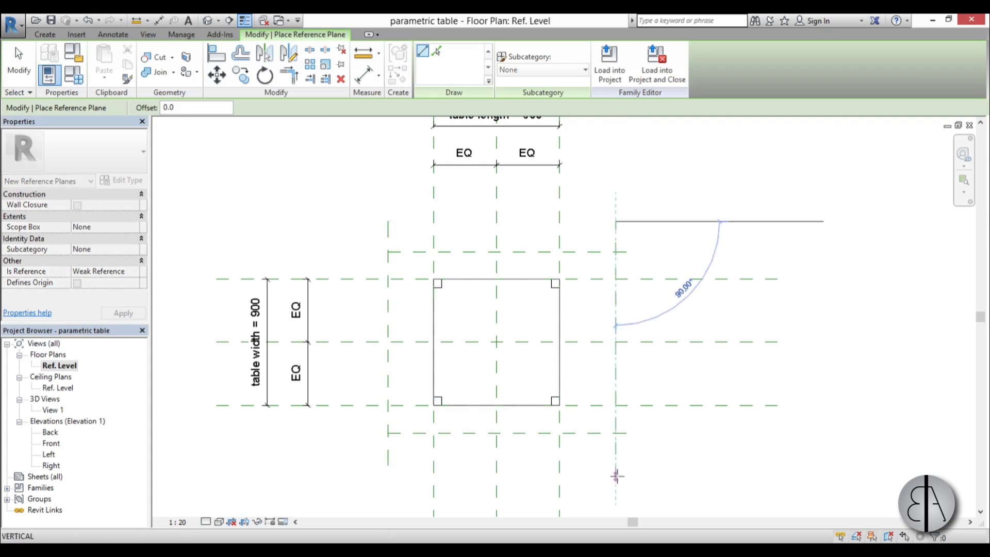
pyautogui.click(615, 465)
pyautogui.press('Escape')
pyautogui.press('Escape')
# Add aligned dimensions from the table's upper and lower edge planes to the new horizontal reference planes beyond them
pyautogui.moveTo(590, 375); pyautogui.dragTo(581, 360, button='middle')
pyautogui.scroll(2, 453, 293)
pyautogui.moveTo(453, 292); pyautogui.dragTo(447, 284, button='middle')
pyautogui.press('d')
pyautogui.press('i')
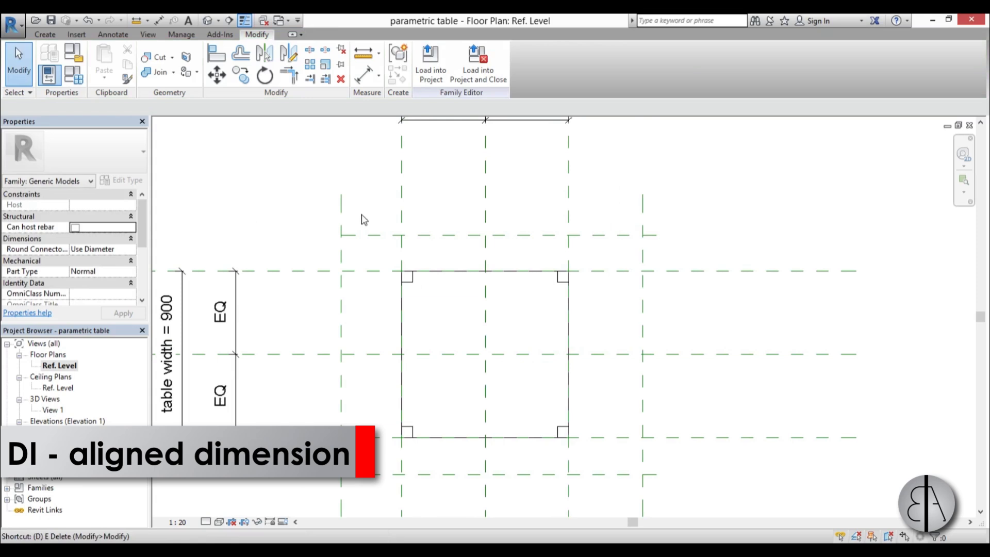
pyautogui.click(377, 235)
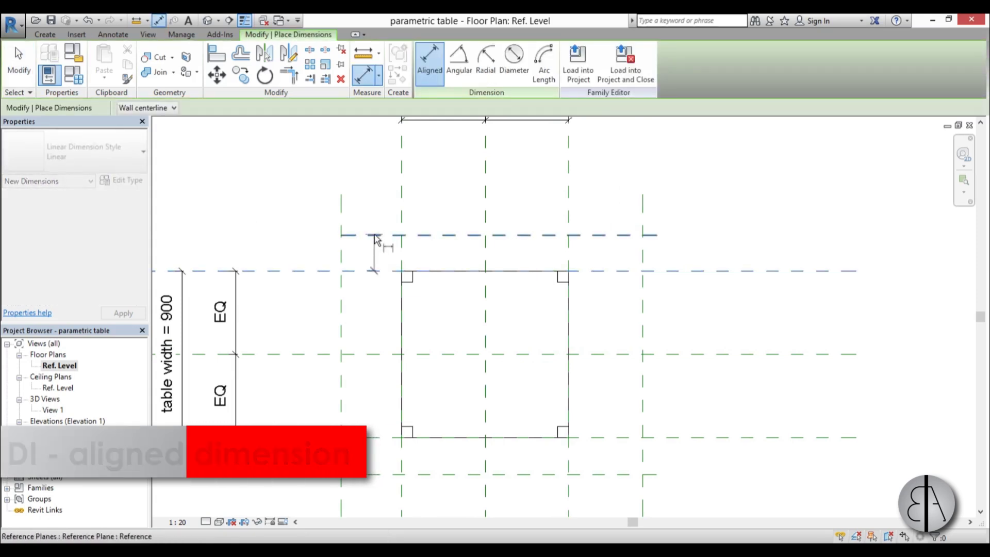
pyautogui.scroll(-2, 387, 237)
pyautogui.click(391, 244)
pyautogui.click(612, 292)
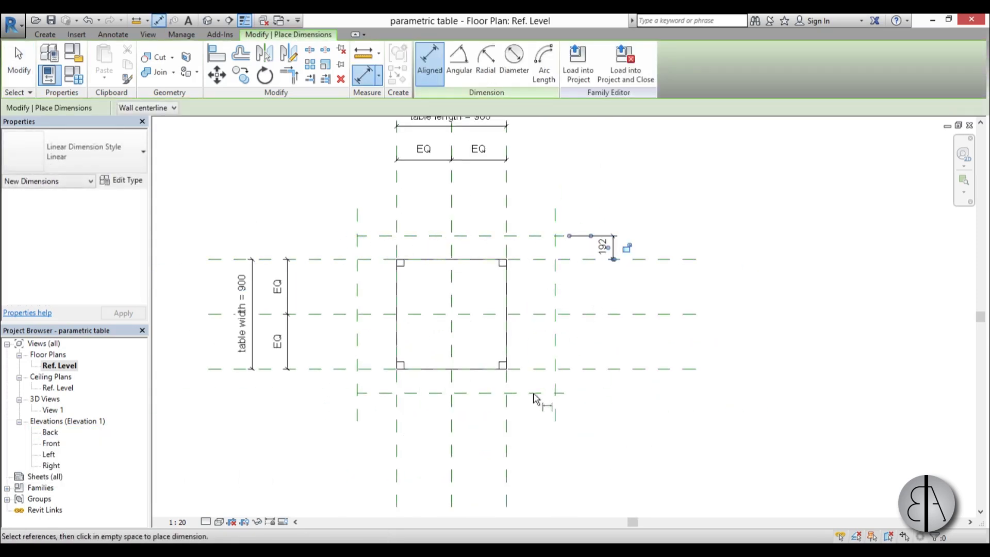
pyautogui.click(534, 377)
pyautogui.click(531, 392)
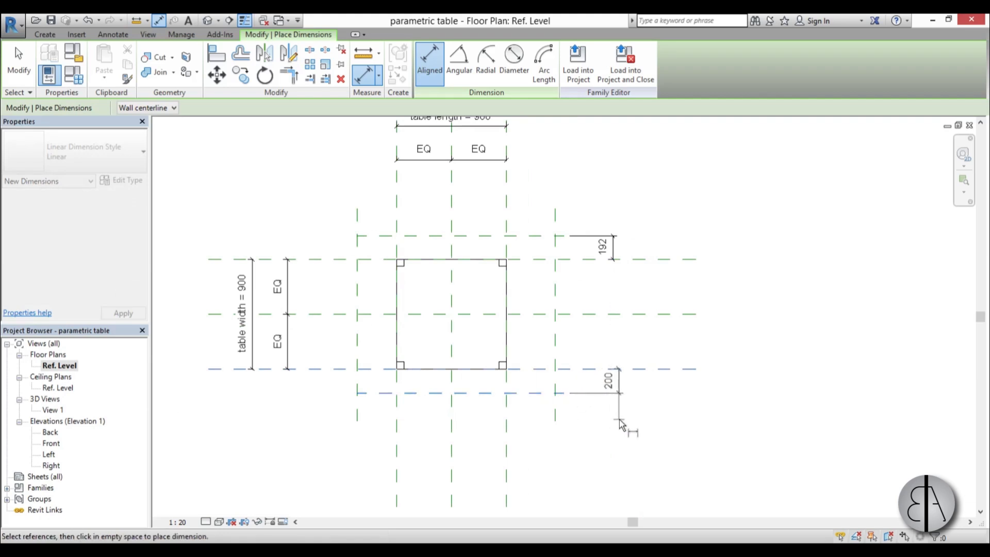
pyautogui.click(613, 412)
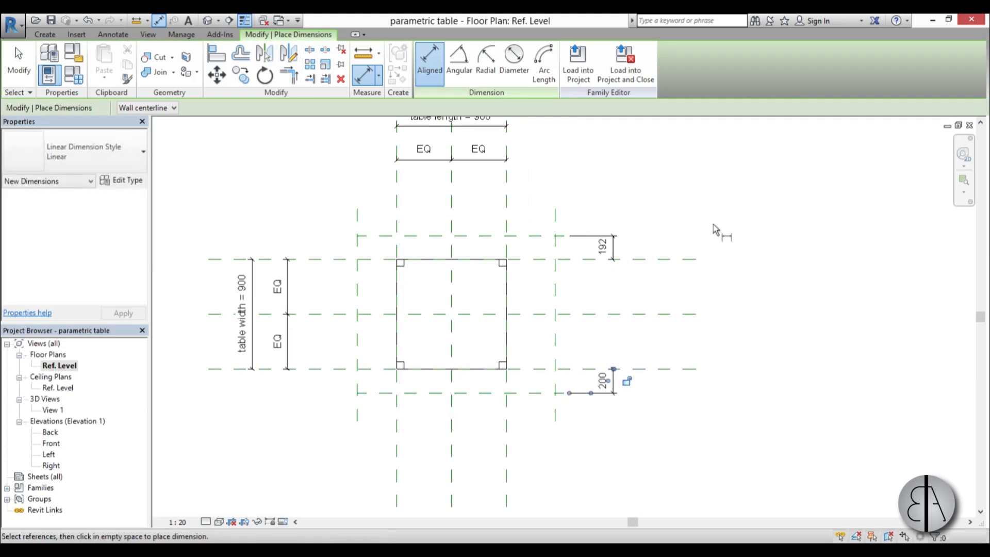
# Add aligned dimensions from the table's right and left edge planes to the new vertical reference planes beyond them
pyautogui.click(508, 257)
pyautogui.click(556, 289)
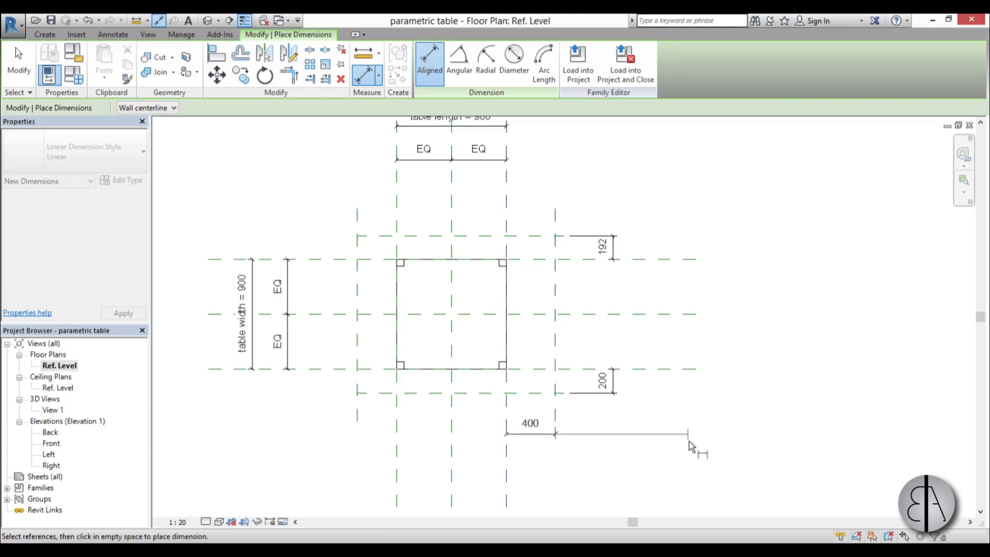
pyautogui.click(691, 458)
pyautogui.click(398, 411)
pyautogui.click(358, 396)
pyautogui.click(316, 457)
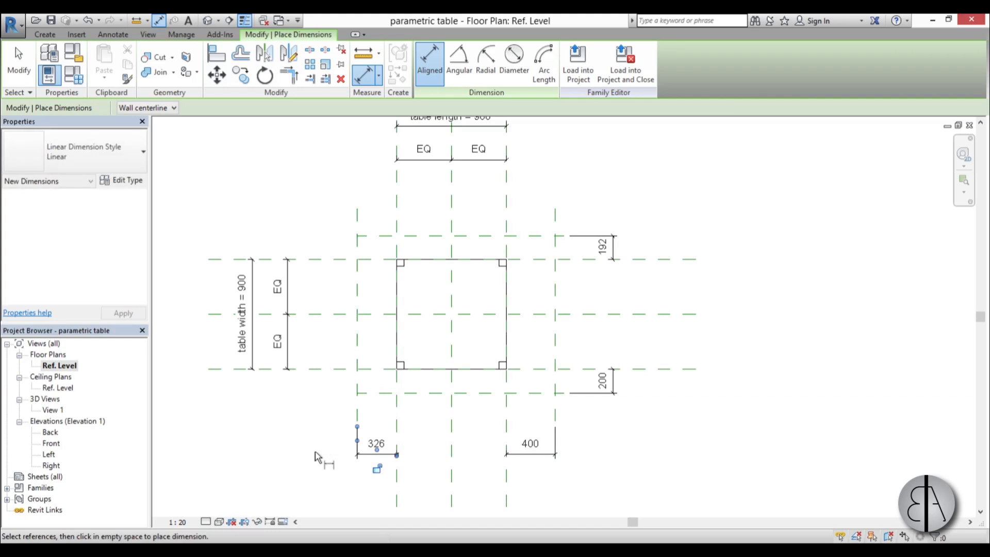
pyautogui.press('Escape')
pyautogui.press('Escape')
pyautogui.scroll(2, 443, 412)
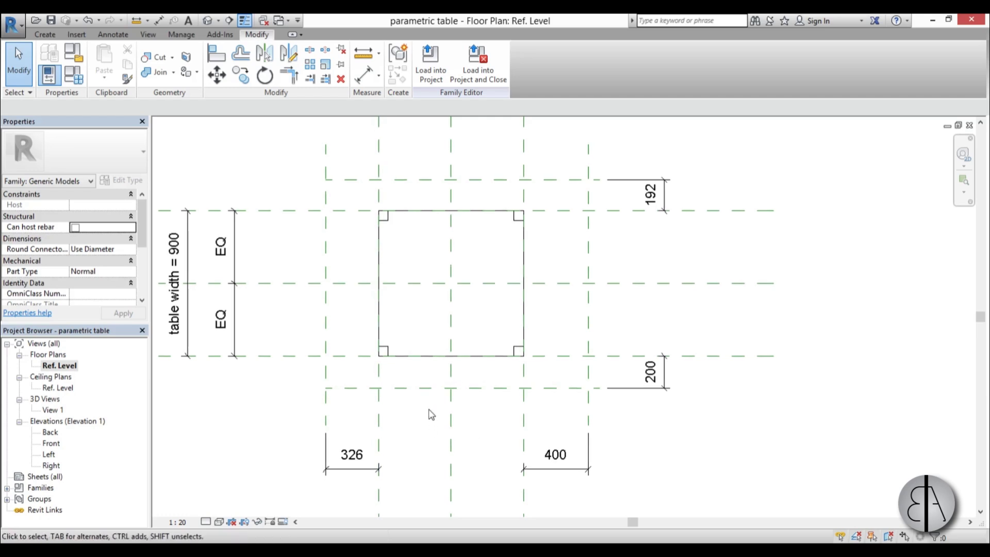
pyautogui.moveTo(431, 414); pyautogui.dragTo(425, 428, button='middle')
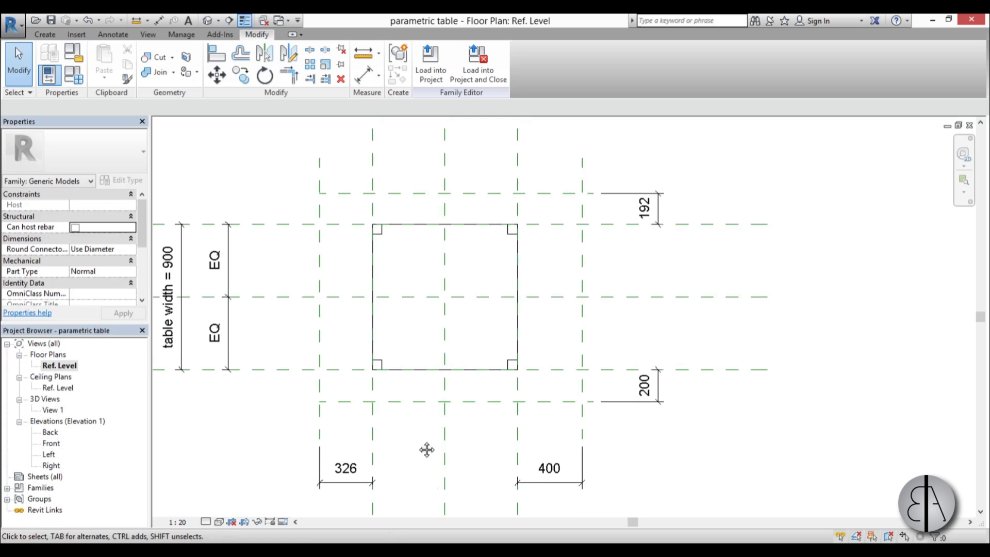
# Label the four dimensions between the table edges and the outer reference planes with a new family type parameter named chair offset
pyautogui.moveTo(427, 450); pyautogui.dragTo(427, 441, button='middle')
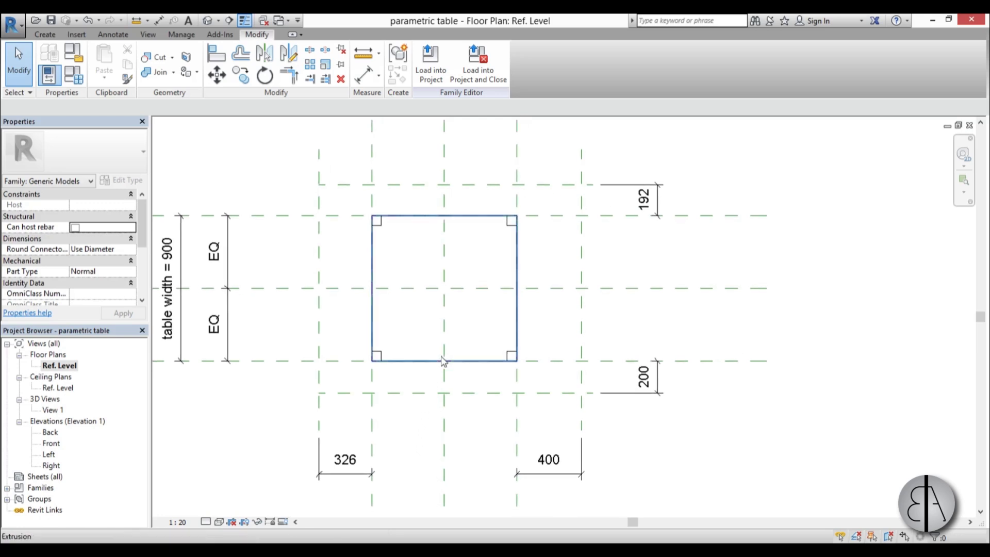
pyautogui.click(658, 203)
pyautogui.keyDown('ctrl'); pyautogui.click(663, 386); pyautogui.keyUp('ctrl')
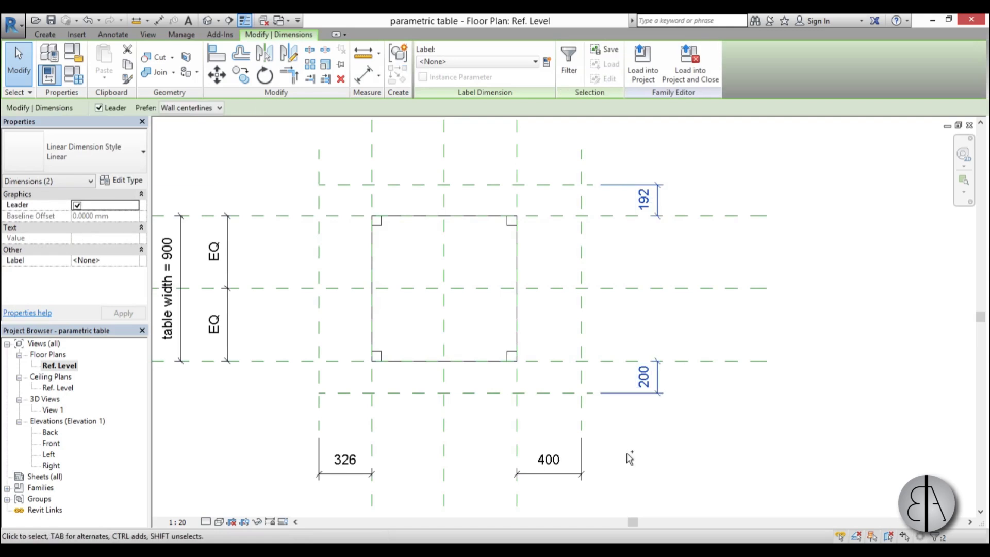
pyautogui.keyDown('ctrl'); pyautogui.click(563, 463); pyautogui.keyUp('ctrl')
pyautogui.keyDown('ctrl'); pyautogui.click(355, 474); pyautogui.keyUp('ctrl')
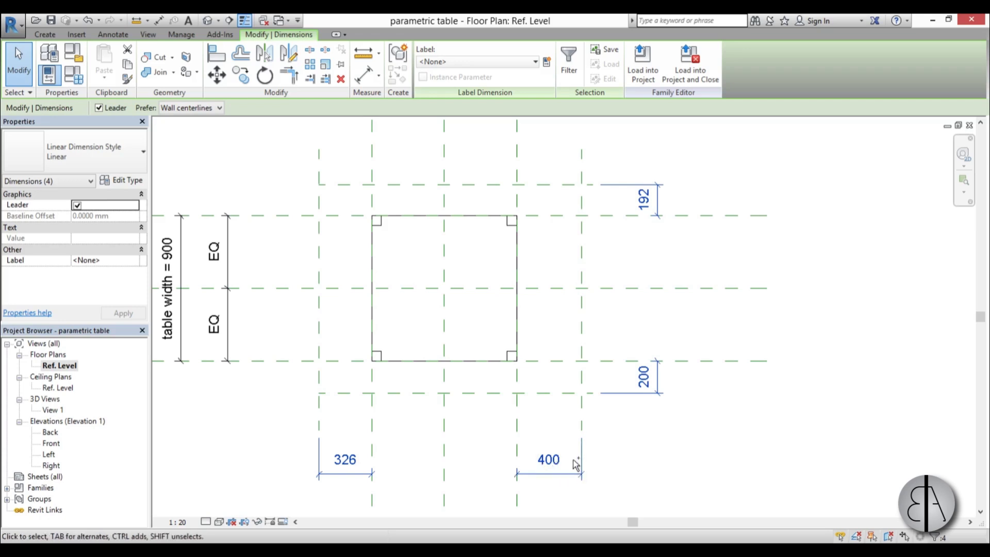
pyautogui.click(547, 62)
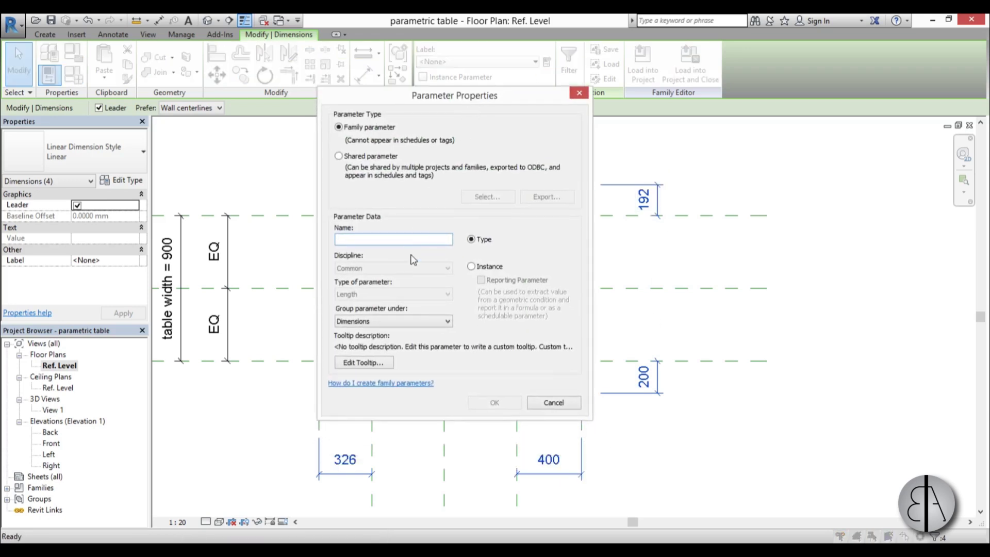
pyautogui.write('chair offset')
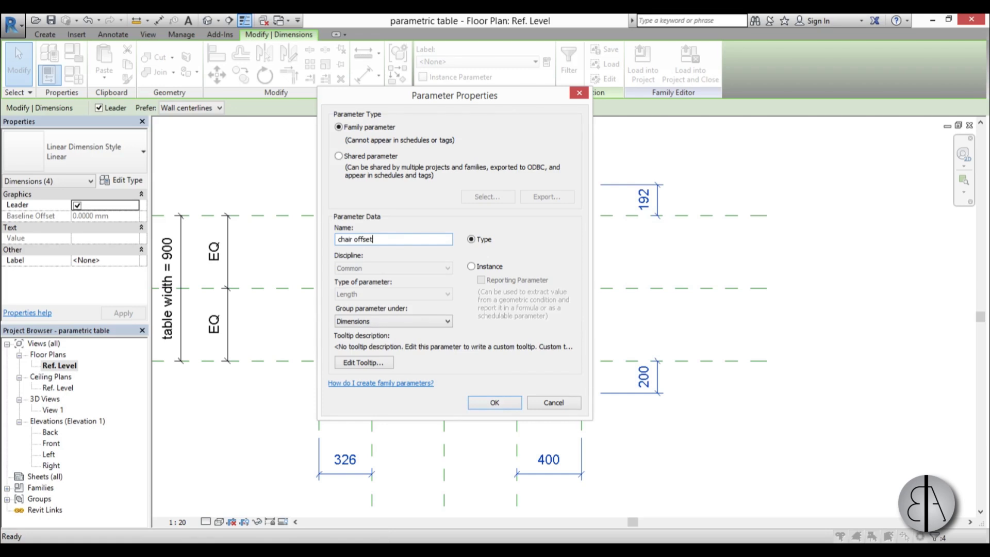
pyautogui.press('Return')
# Set the chair offset parameter to 150 mm in the family types
pyautogui.click(74, 75)
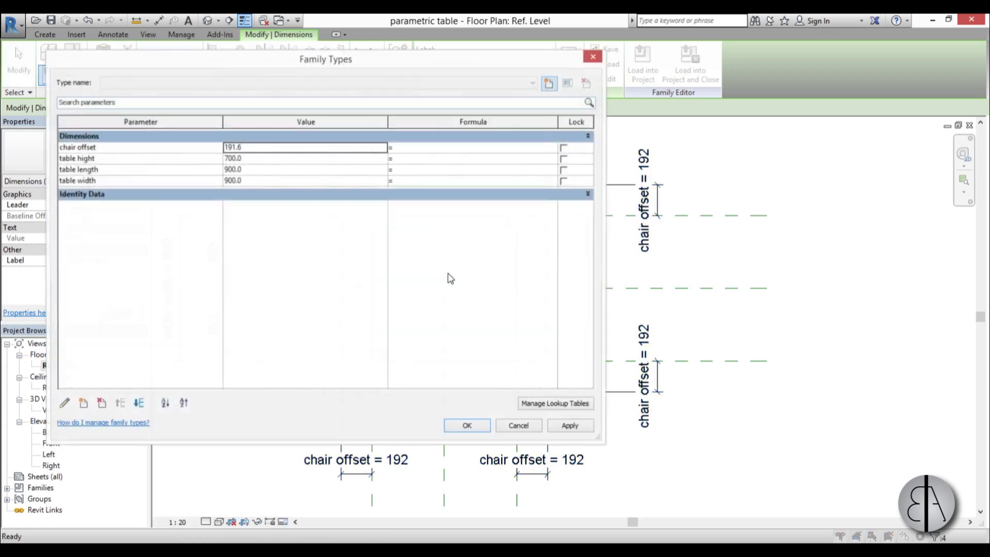
pyautogui.click(271, 148)
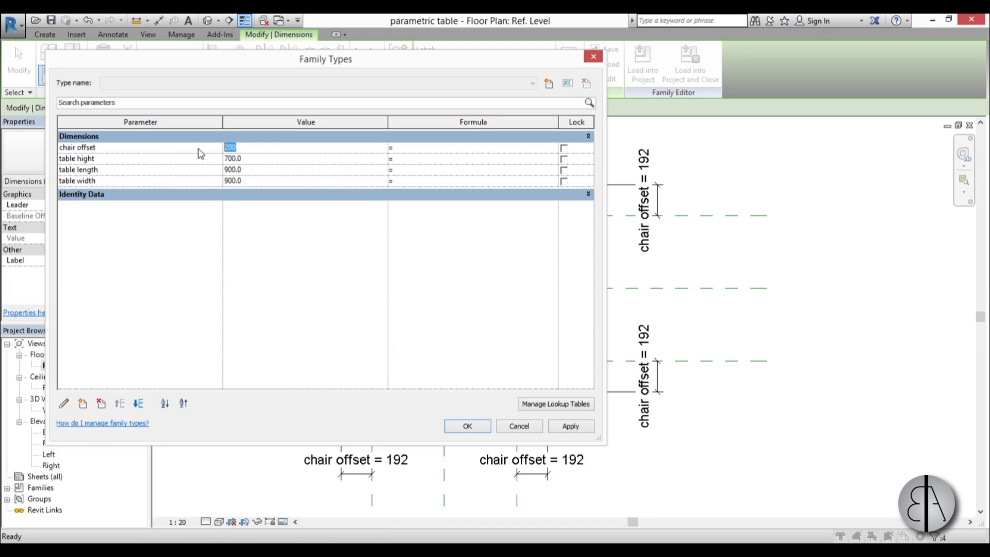
pyautogui.click(560, 425)
pyautogui.click(466, 430)
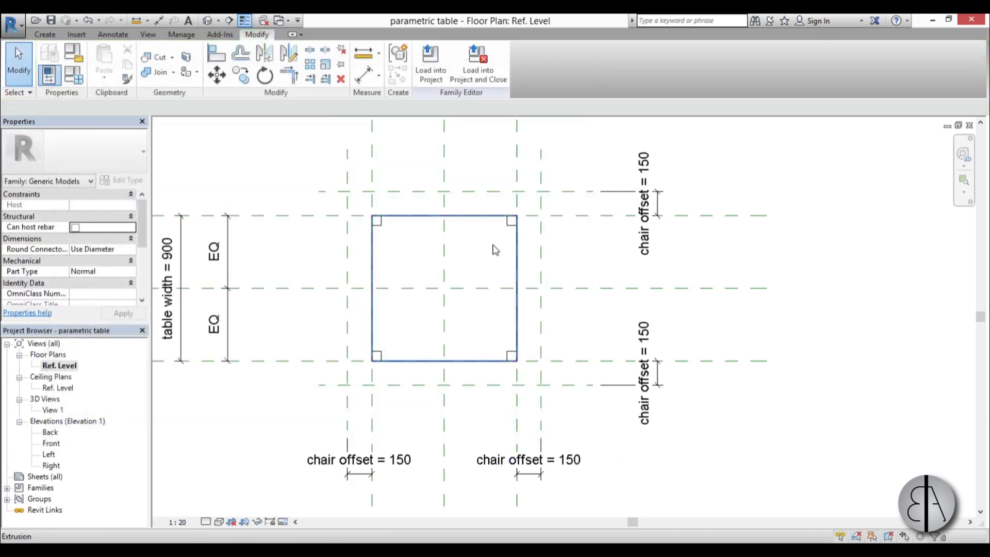
pyautogui.moveTo(461, 253); pyautogui.dragTo(461, 268, button='middle')
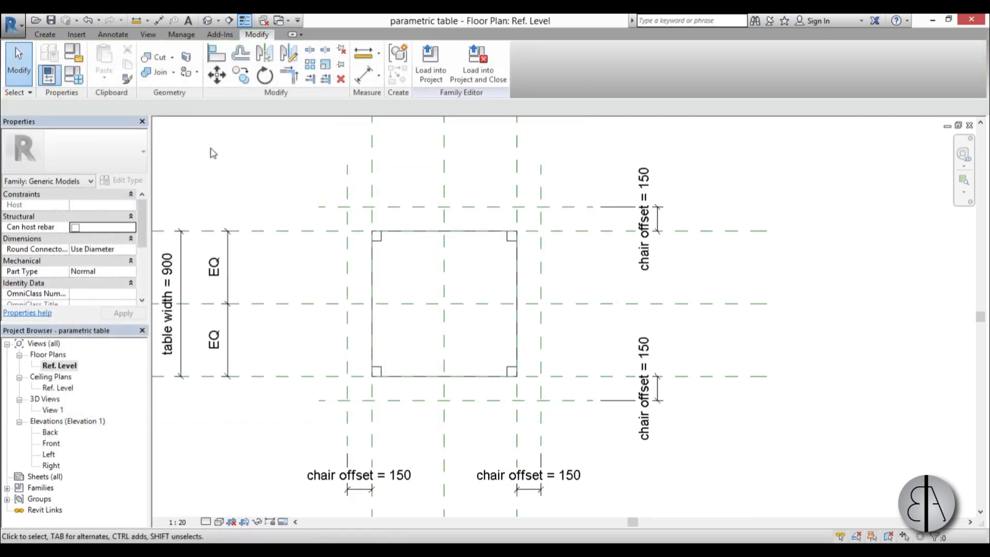
# Increase the table length parameter in the family types and check how the chair offset planes follow the table edges
pyautogui.click(74, 75)
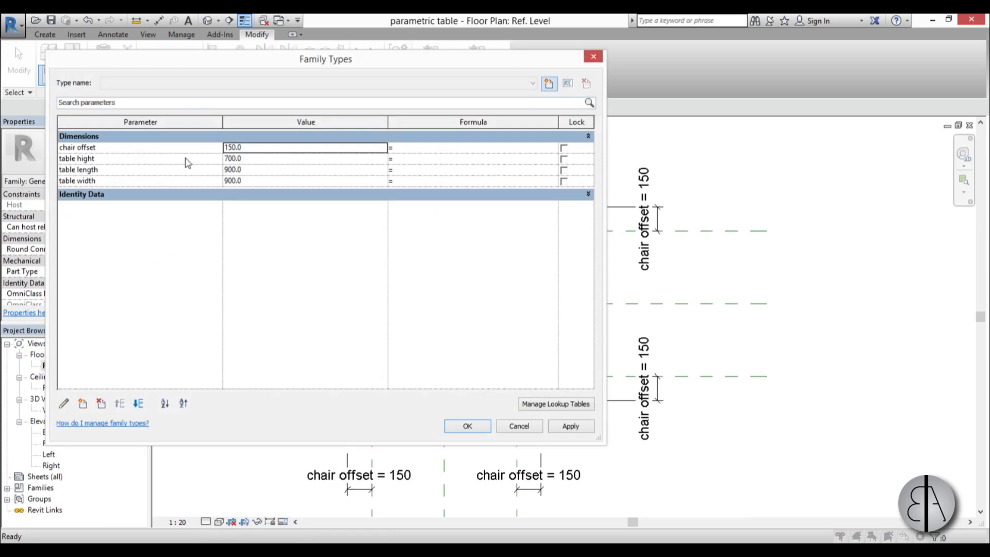
pyautogui.click(273, 173)
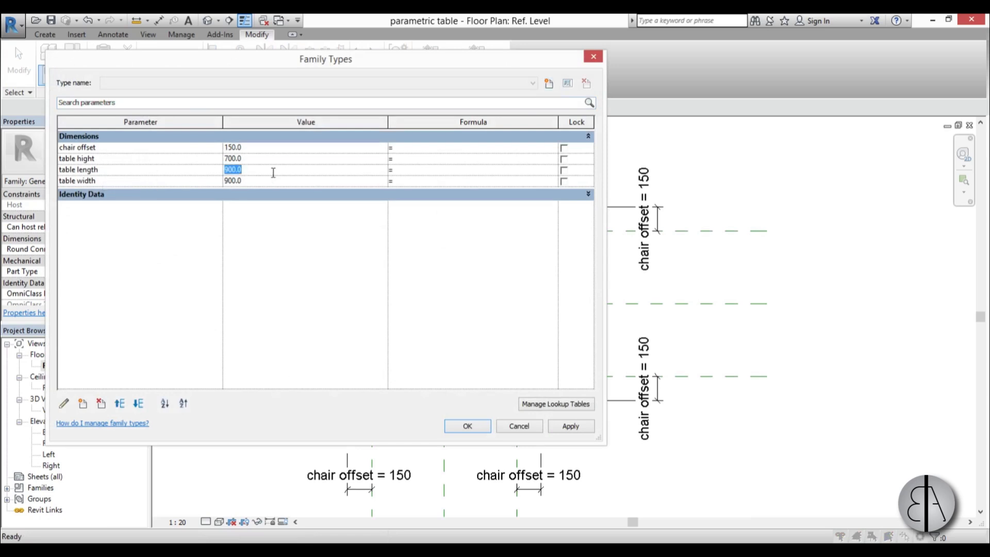
pyautogui.click(570, 427)
pyautogui.click(467, 427)
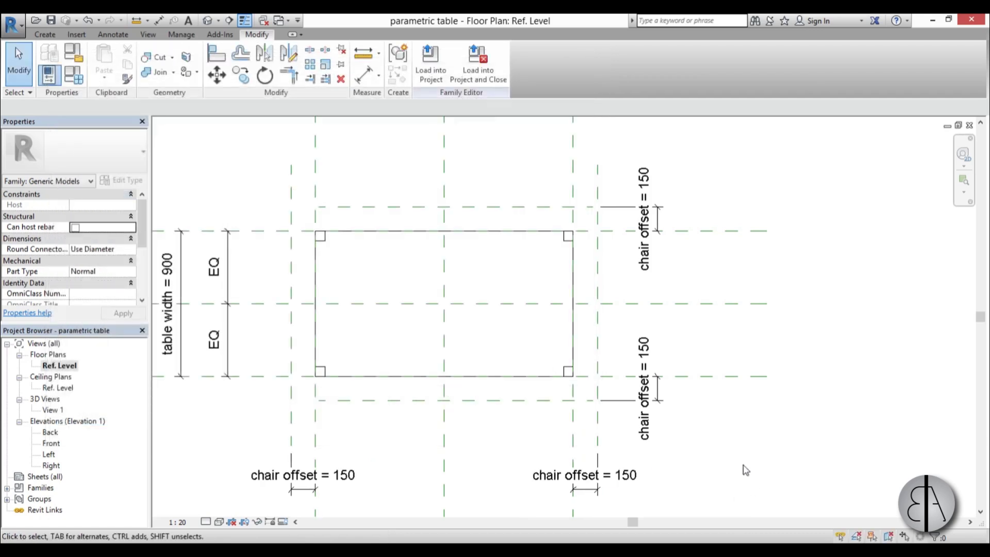
pyautogui.scroll(-3, 746, 471)
pyautogui.scroll(1, 676, 468)
pyautogui.scroll(2, 564, 341)
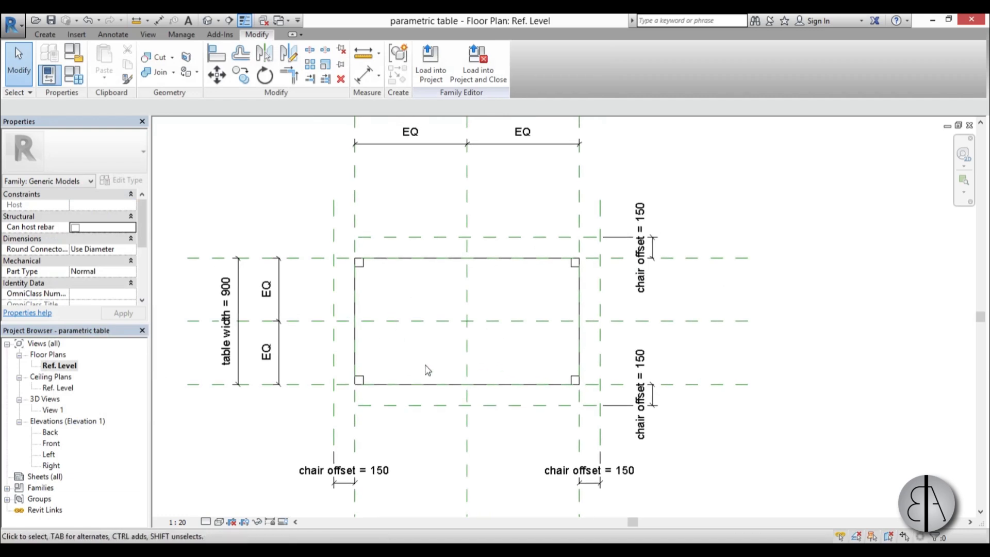
pyautogui.moveTo(448, 442); pyautogui.dragTo(433, 426, button='middle')
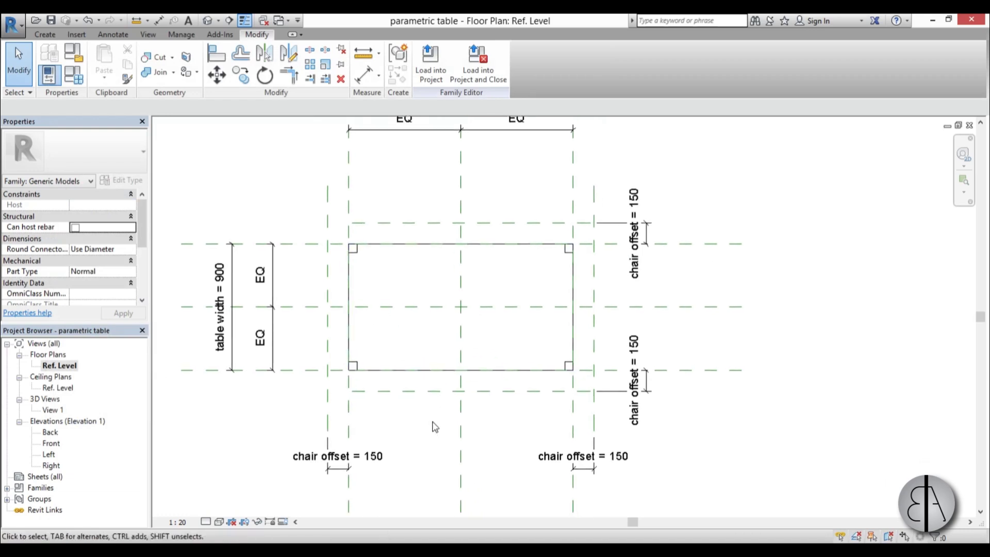
# Switch to the chair family and load it into parametric table.rfa only, closing the chair family
pyautogui.click(279, 21)
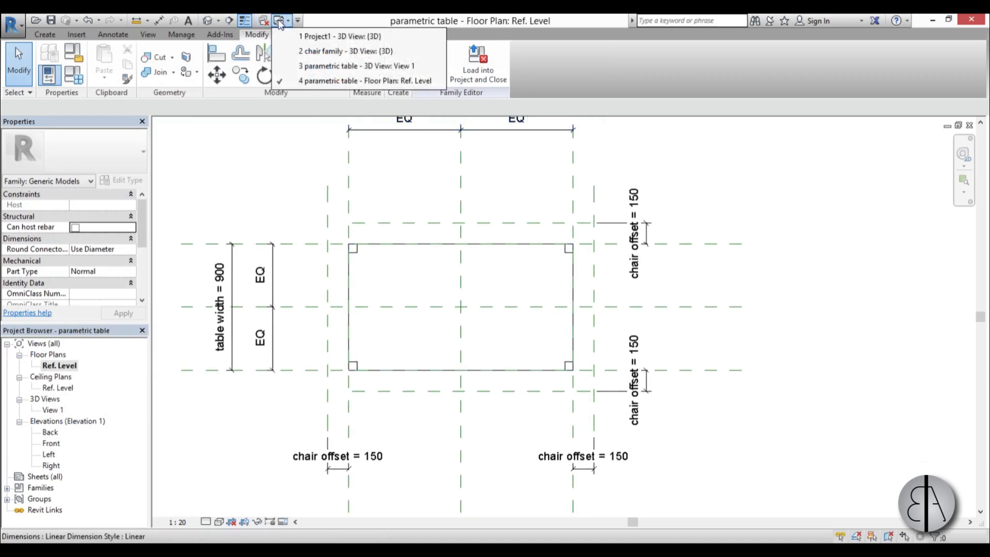
pyautogui.click(326, 51)
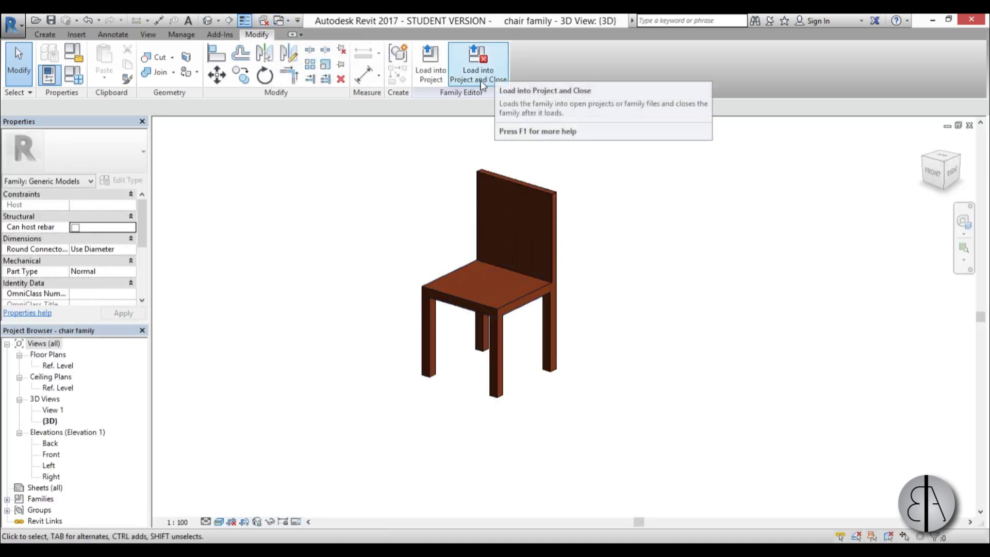
pyautogui.click(480, 84)
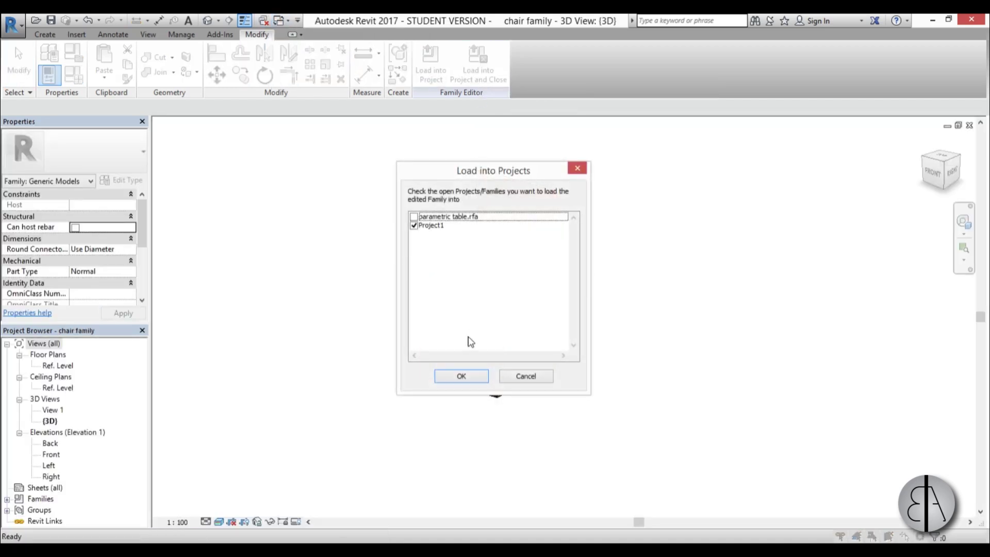
pyautogui.click(414, 217)
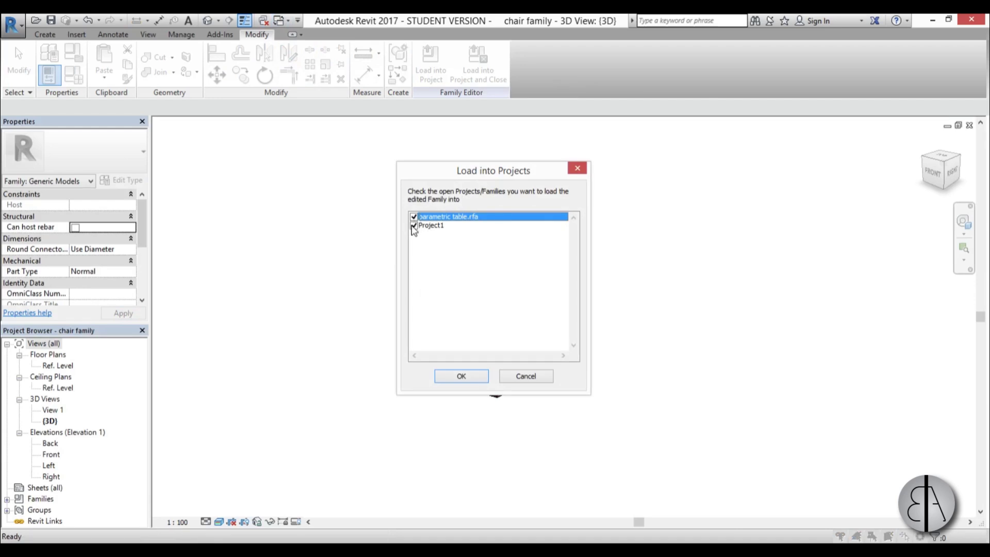
pyautogui.click(414, 226)
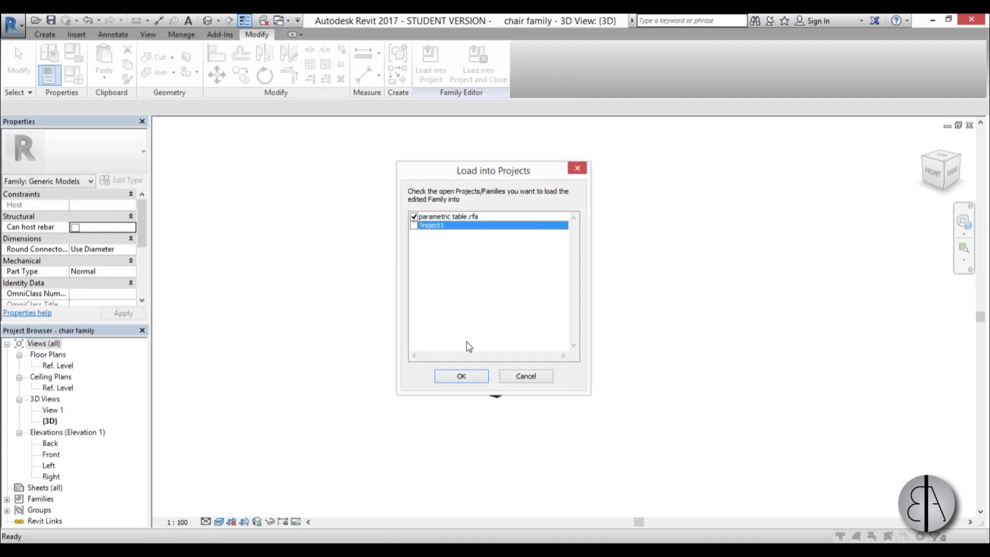
pyautogui.click(462, 377)
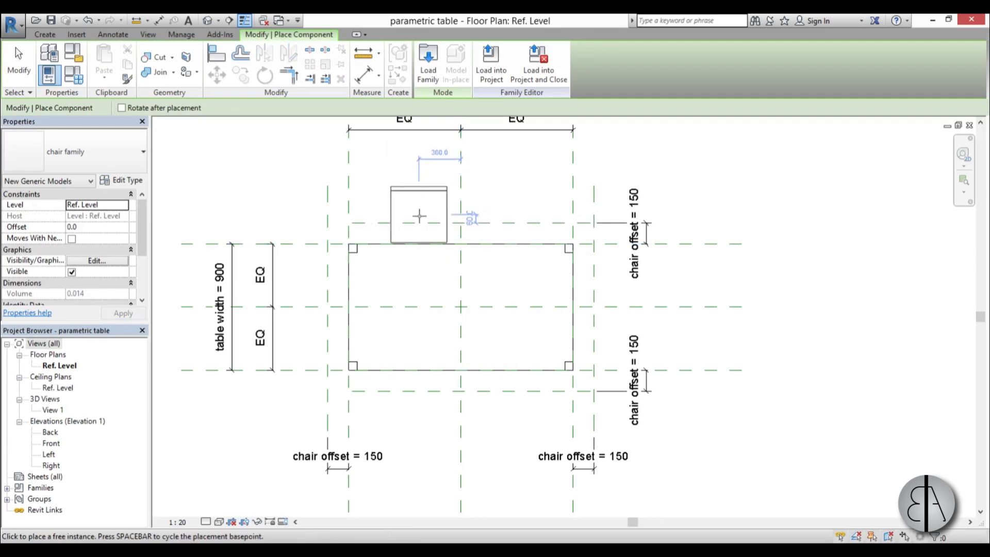
# Place chairs facing the table on the upper chair offset plane, about 160 mm left of centre, and about 1050 mm left of the table's centre
pyautogui.press('space')
pyautogui.press('space')
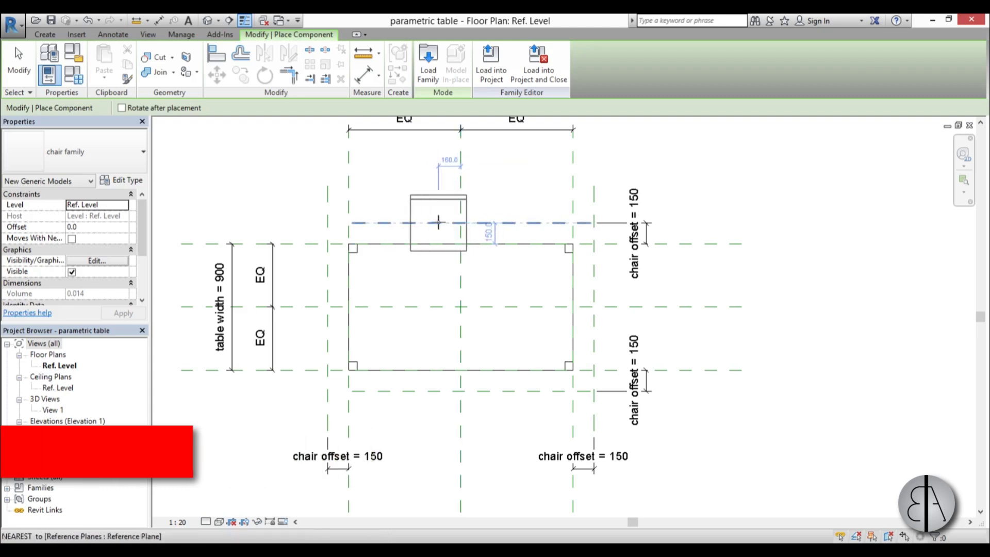
pyautogui.click(434, 223)
pyautogui.press('space')
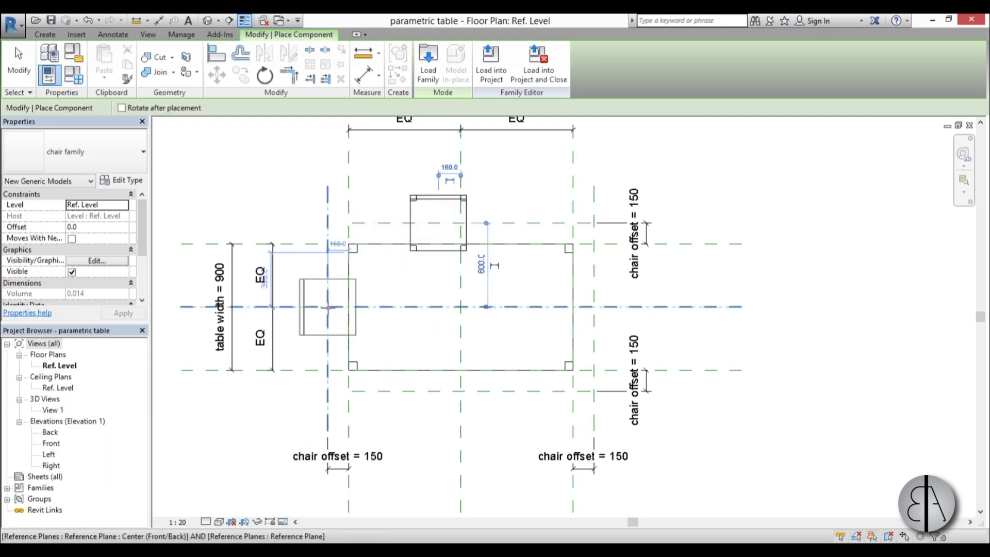
pyautogui.click(314, 316)
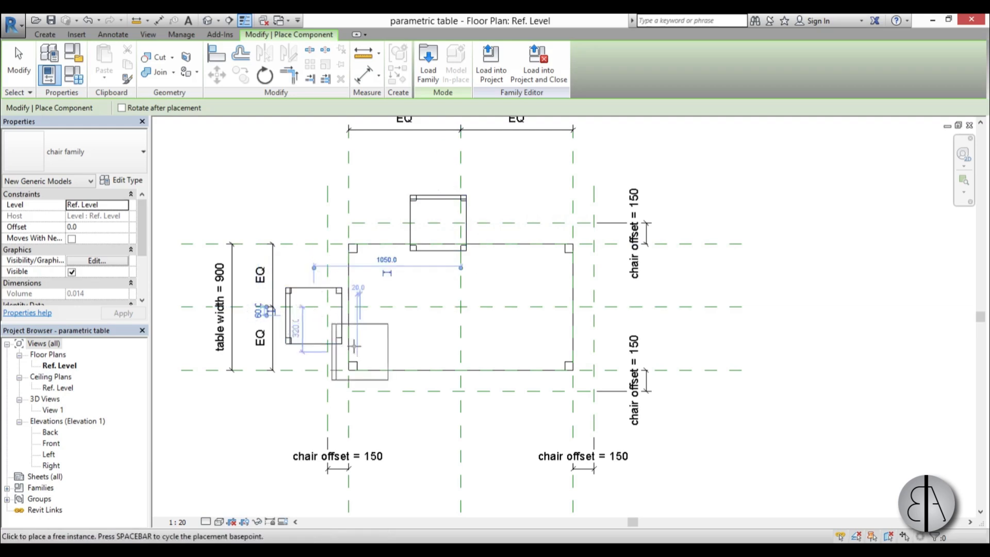
# Place chairs facing the table about 780 mm below its horizontal centre plane and about 260 mm beyond the right chair offset plane
pyautogui.press('space')
pyautogui.press('space')
pyautogui.press('space')
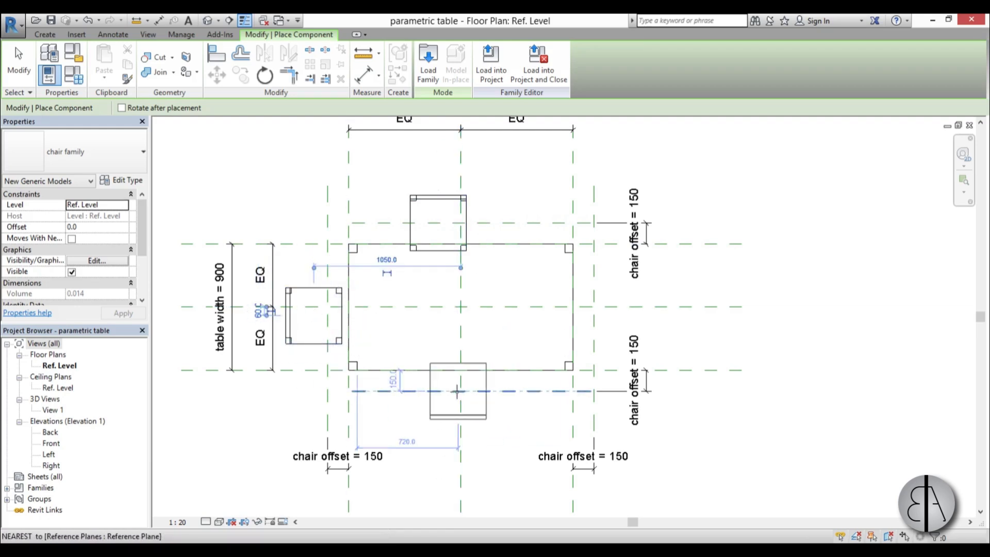
pyautogui.click(439, 418)
pyautogui.press('space')
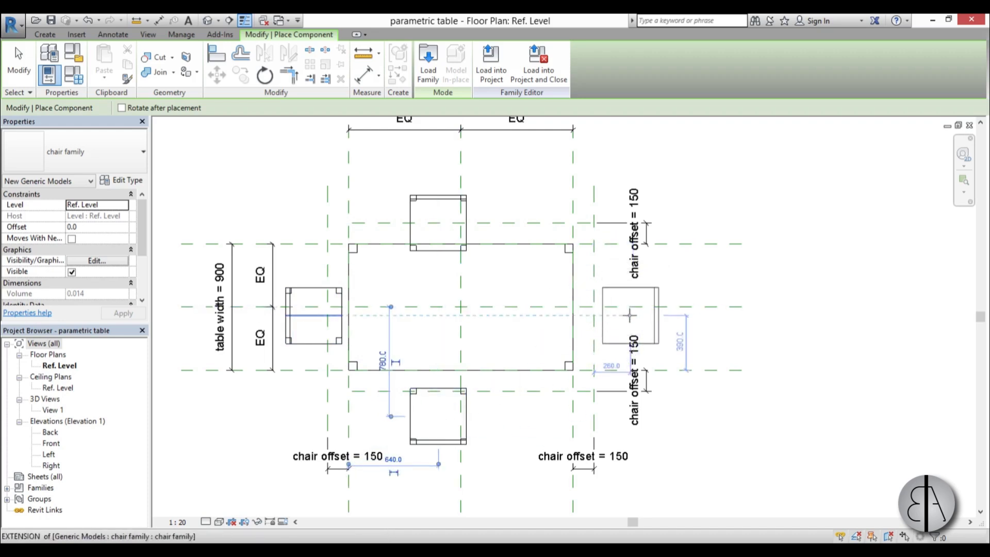
pyautogui.click(631, 316)
pyautogui.press('Escape')
pyautogui.press('Escape')
# Align the left chair's centre with the left chair offset plane and the table's horizontal centre plane, and lock the alignments
pyautogui.scroll(3, 676, 349)
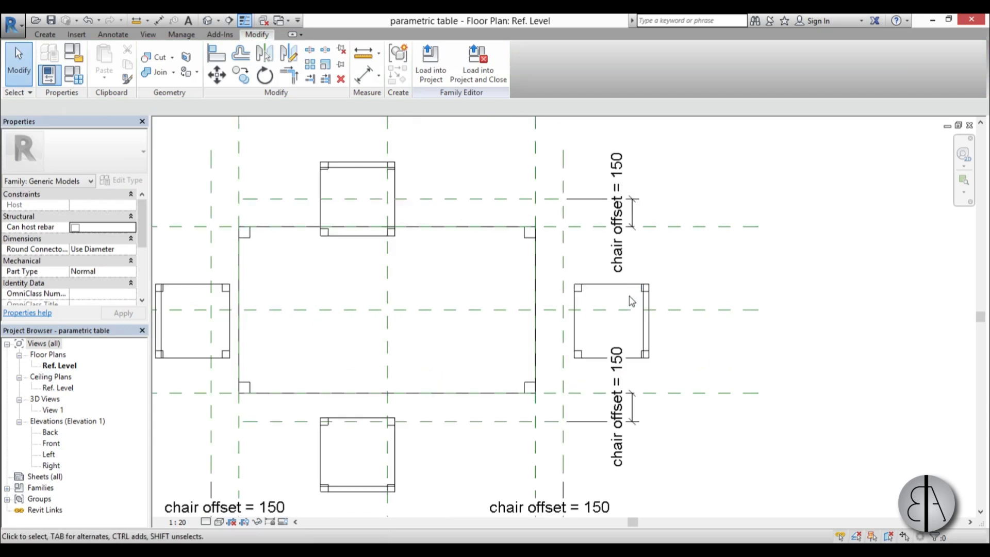
pyautogui.scroll(-4, 645, 330)
pyautogui.scroll(2, 617, 294)
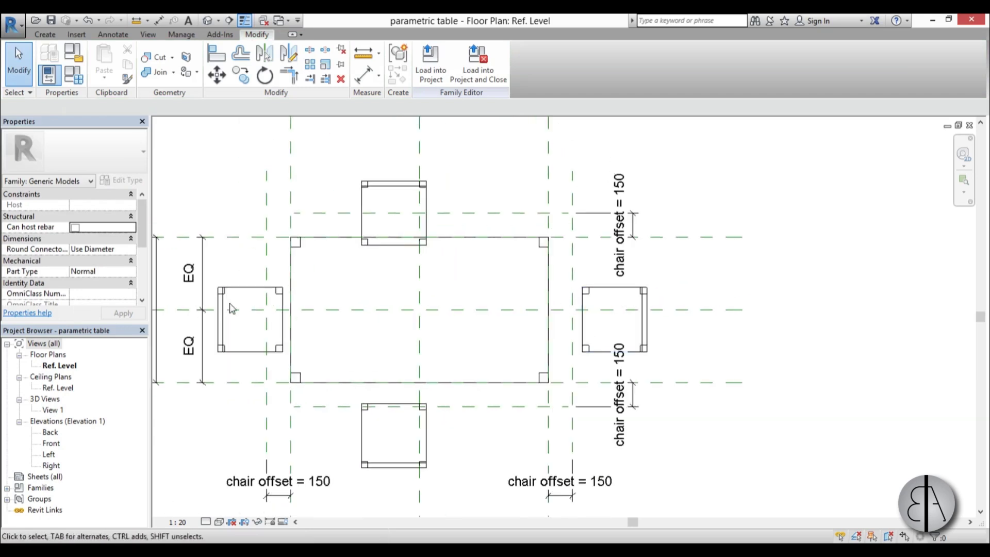
pyautogui.scroll(2, 251, 344)
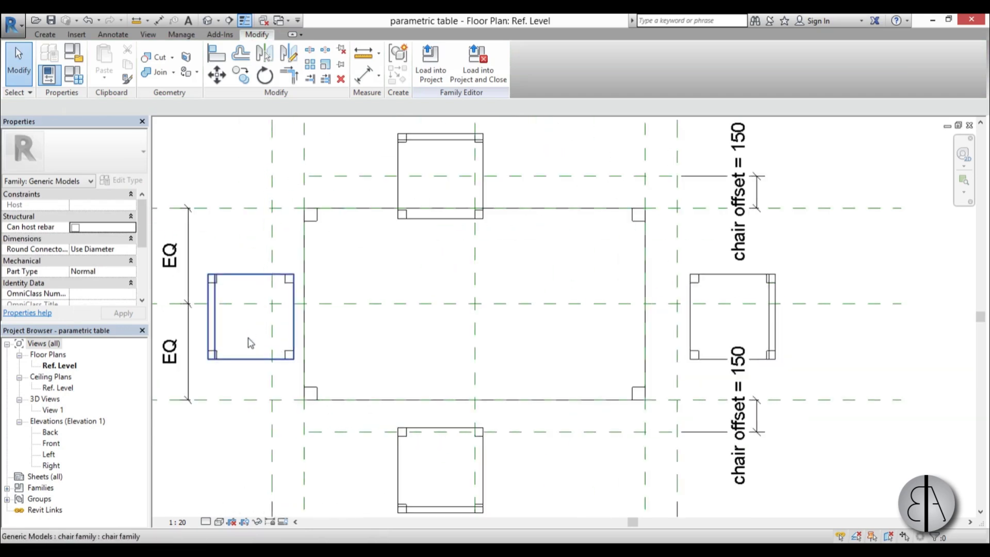
pyautogui.press('a')
pyautogui.press('l')
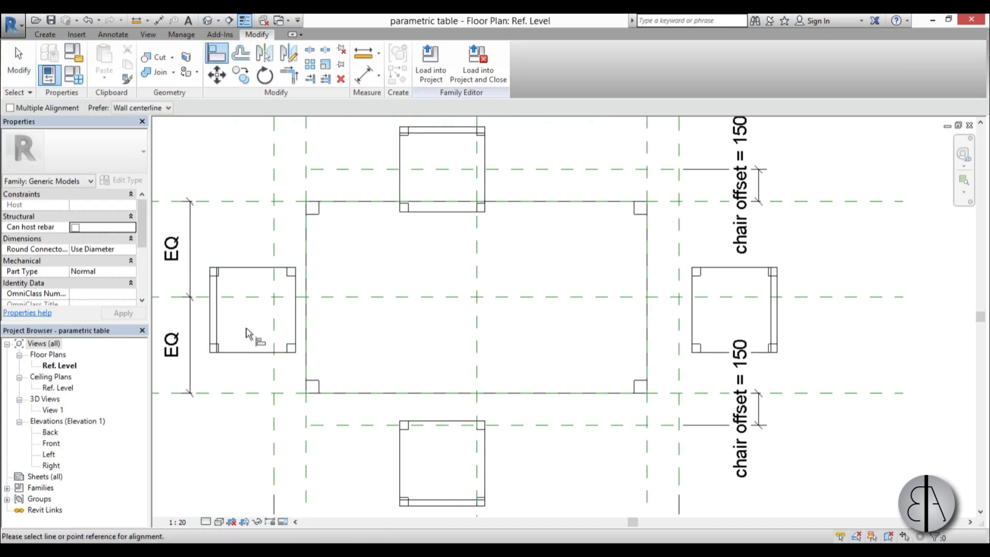
pyautogui.click(272, 324)
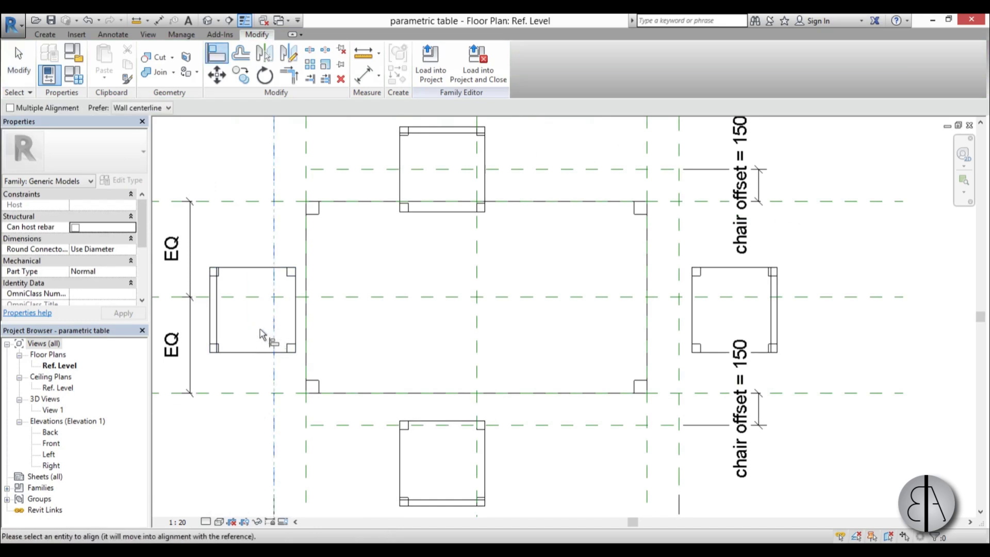
pyautogui.click(259, 333)
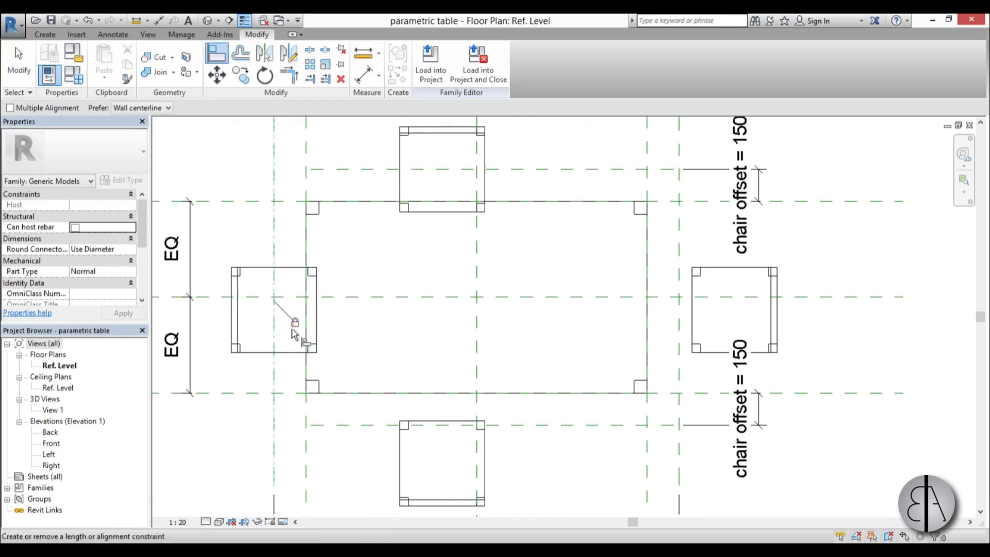
pyautogui.click(213, 297)
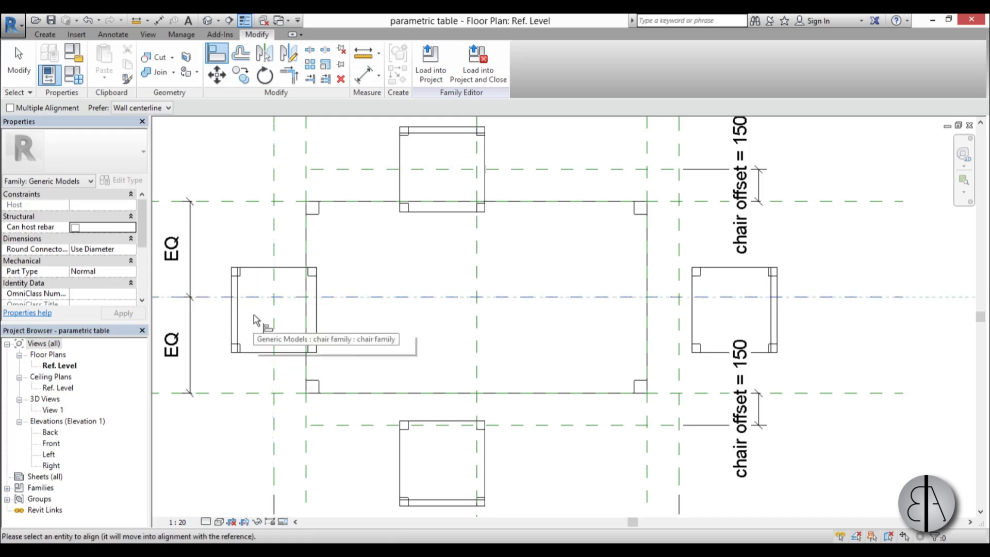
pyautogui.click(256, 320)
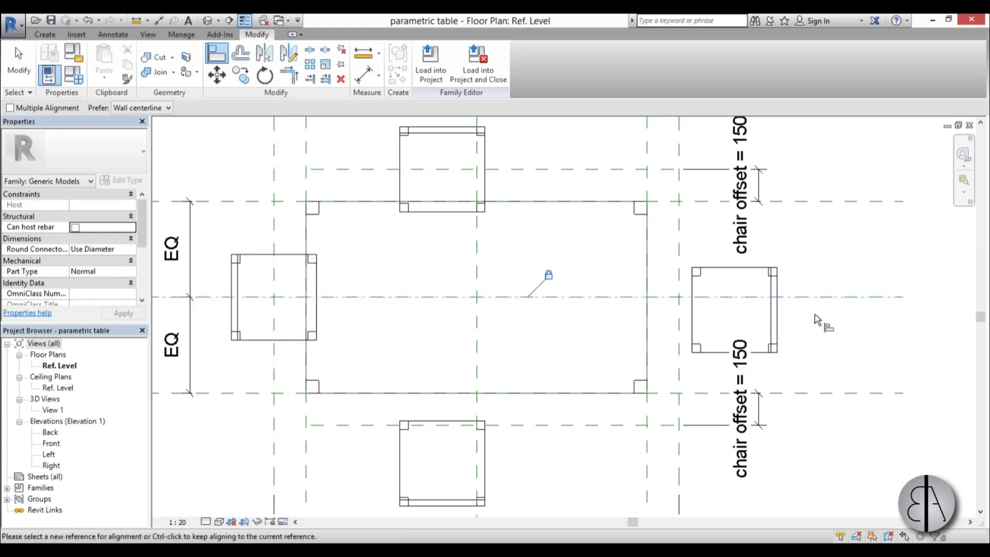
# Align the right chair's centre with the table's horizontal centre plane and the right chair offset plane, locking both alignments
pyautogui.click(754, 316)
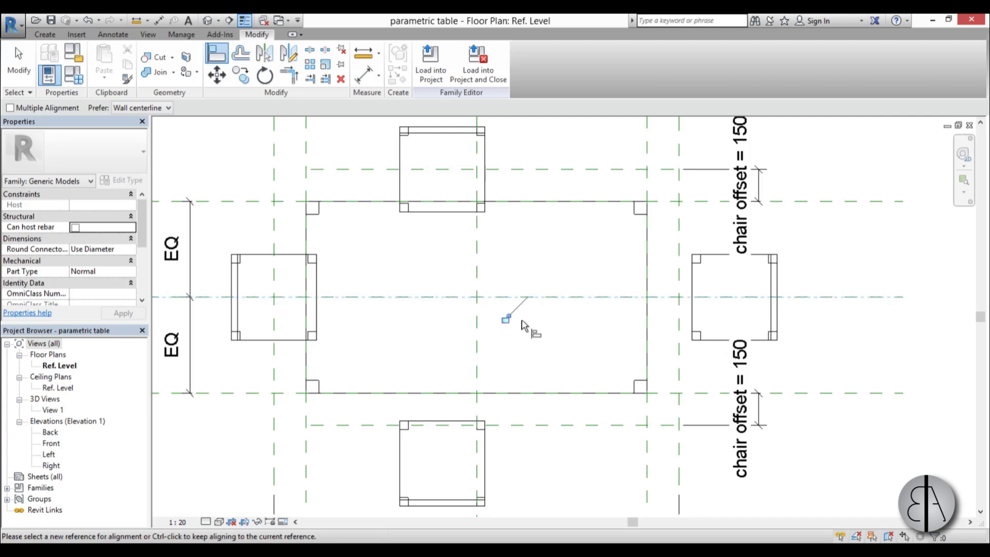
pyautogui.click(679, 227)
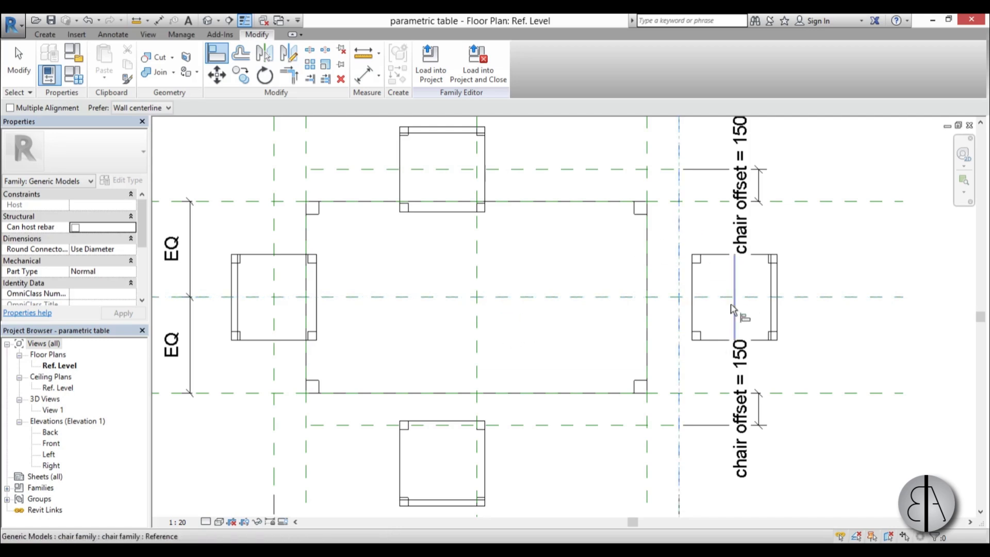
pyautogui.click(733, 308)
pyautogui.scroll(-1, 512, 312)
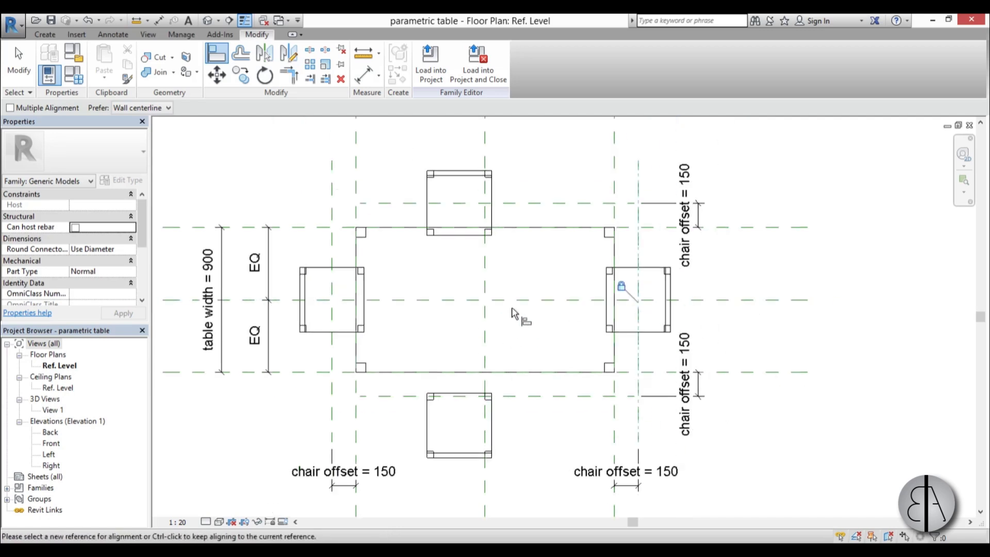
pyautogui.press('Escape')
# Set the plan view's visual style to Hidden Line
pyautogui.scroll(2, 517, 347)
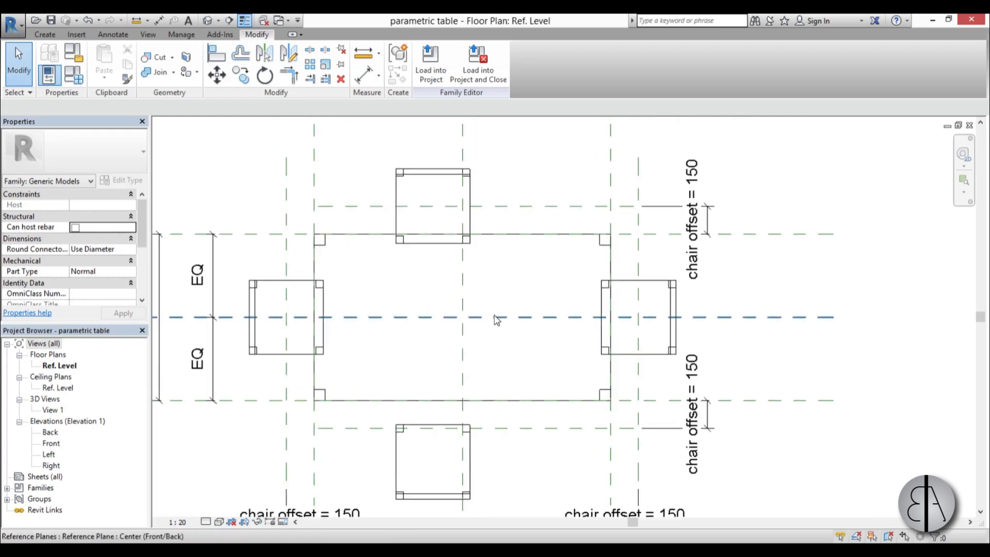
pyautogui.click(221, 522)
pyautogui.click(255, 457)
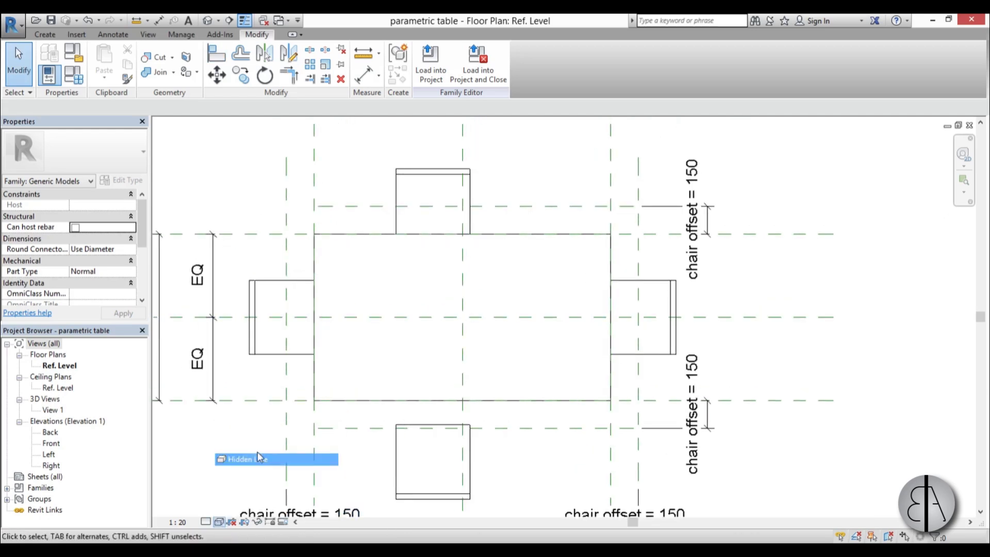
pyautogui.moveTo(520, 375); pyautogui.dragTo(510, 381, button='middle')
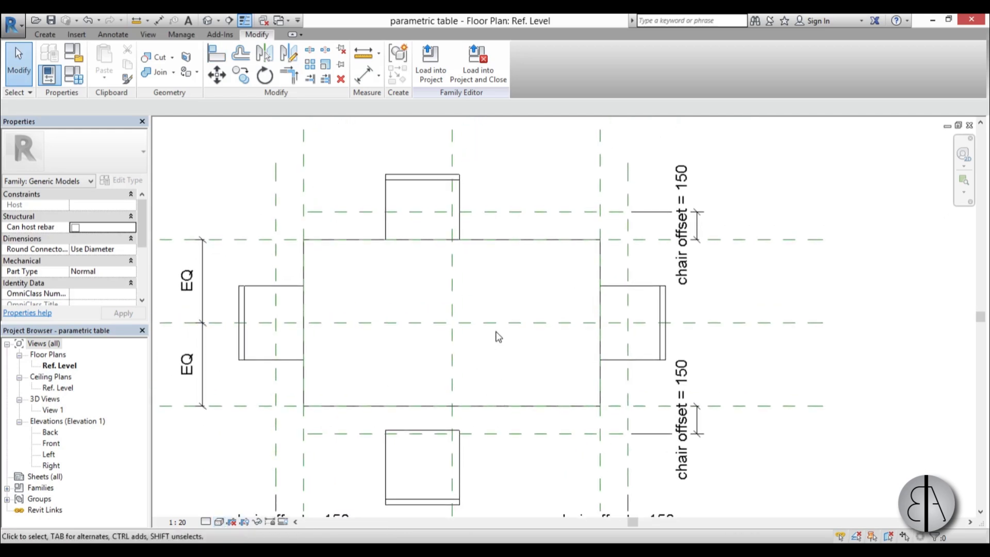
pyautogui.moveTo(491, 327); pyautogui.dragTo(491, 324, button='middle')
pyautogui.moveTo(425, 462); pyautogui.dragTo(422, 437, button='middle')
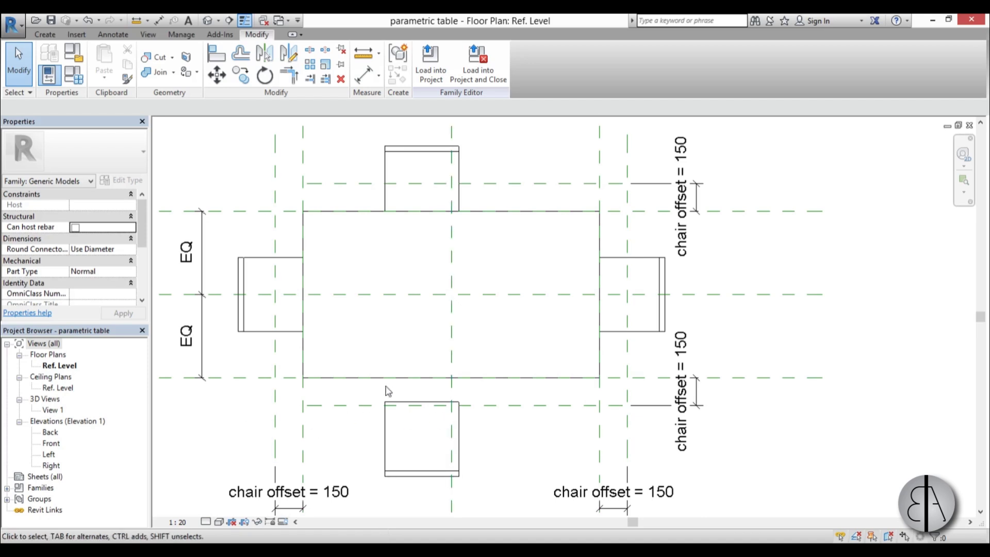
pyautogui.scroll(-2, 388, 391)
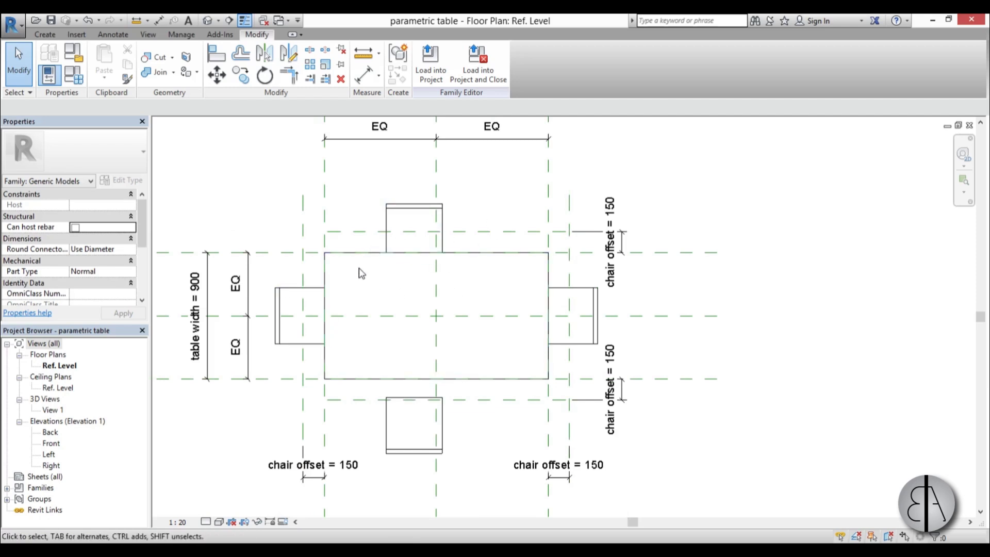
pyautogui.moveTo(368, 261); pyautogui.dragTo(371, 253, button='middle')
pyautogui.moveTo(390, 209)
pyautogui.mouseDown(button='middle')
pyautogui.moveTo(403, 203)
pyautogui.moveTo(392, 204)
pyautogui.mouseUp(button='middle')
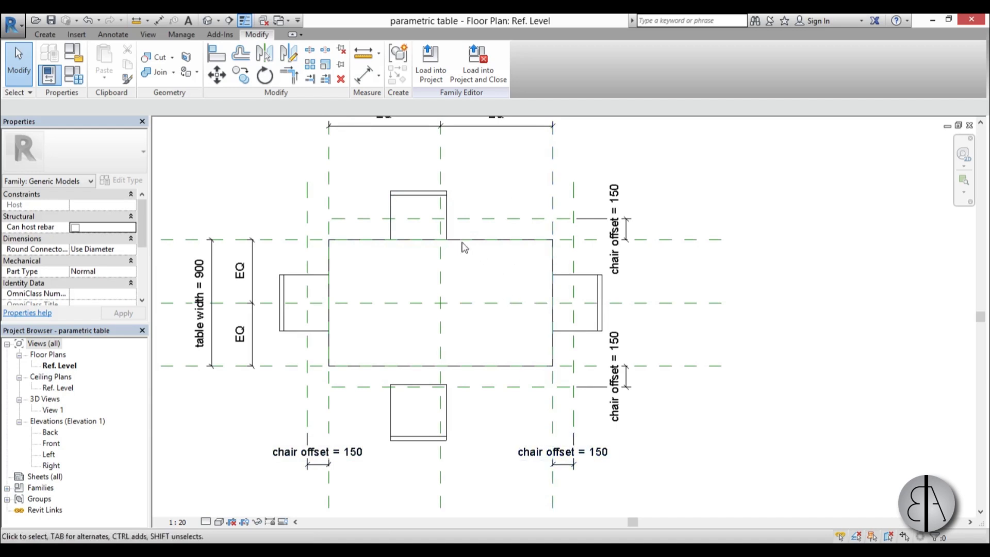
# Move the upper chair left along its offset plane to about 420 mm from the table's vertical centre plane
pyautogui.click(444, 229)
pyautogui.moveTo(444, 229); pyautogui.dragTo(400, 229)
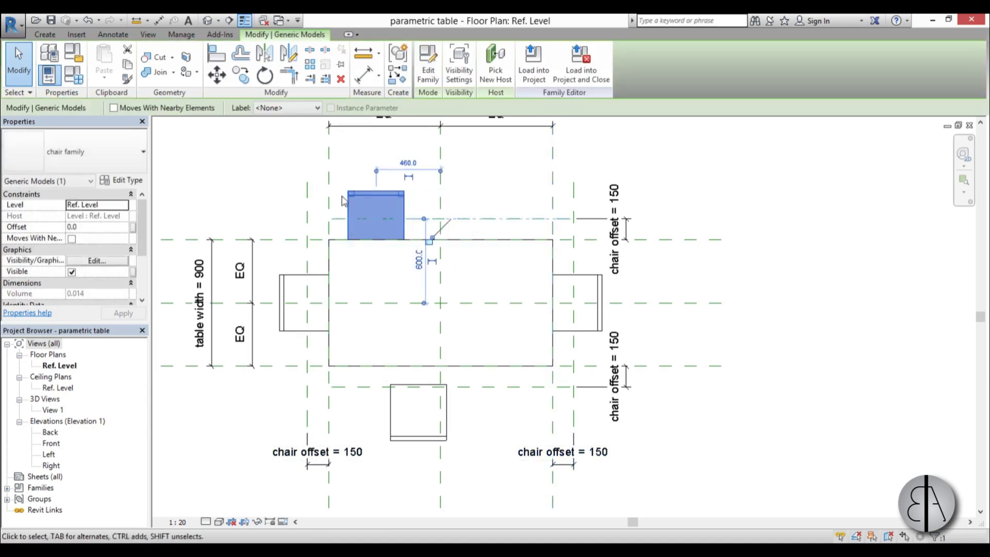
pyautogui.scroll(3, 343, 197)
pyautogui.moveTo(361, 199)
pyautogui.mouseDown()
pyautogui.moveTo(346, 198)
pyautogui.moveTo(356, 199)
pyautogui.mouseUp()
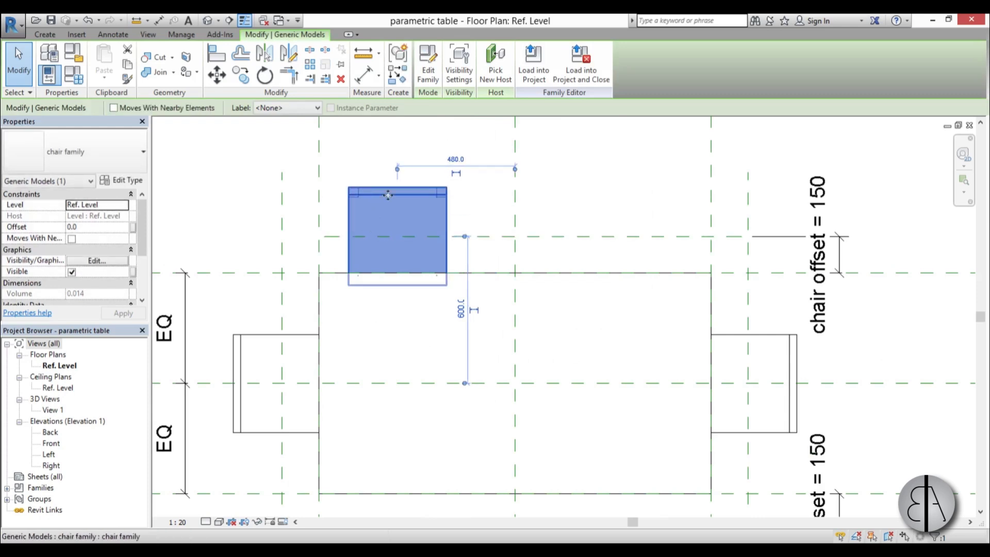
pyautogui.moveTo(378, 199)
pyautogui.mouseDown()
pyautogui.moveTo(647, 195)
pyautogui.moveTo(451, 206)
pyautogui.moveTo(370, 192)
pyautogui.moveTo(382, 184)
pyautogui.mouseUp()
pyautogui.scroll(-2, 480, 280)
pyautogui.scroll(1, 453, 228)
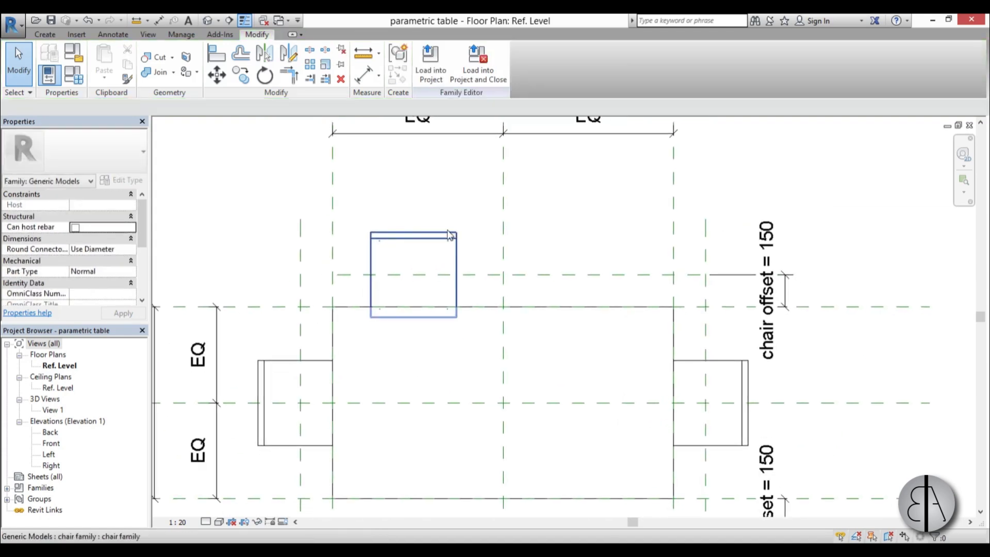
# Draw vertical reference planes across the table, about 230 mm inside its left edge and about 140 mm inside its right edge
pyautogui.click(330, 224)
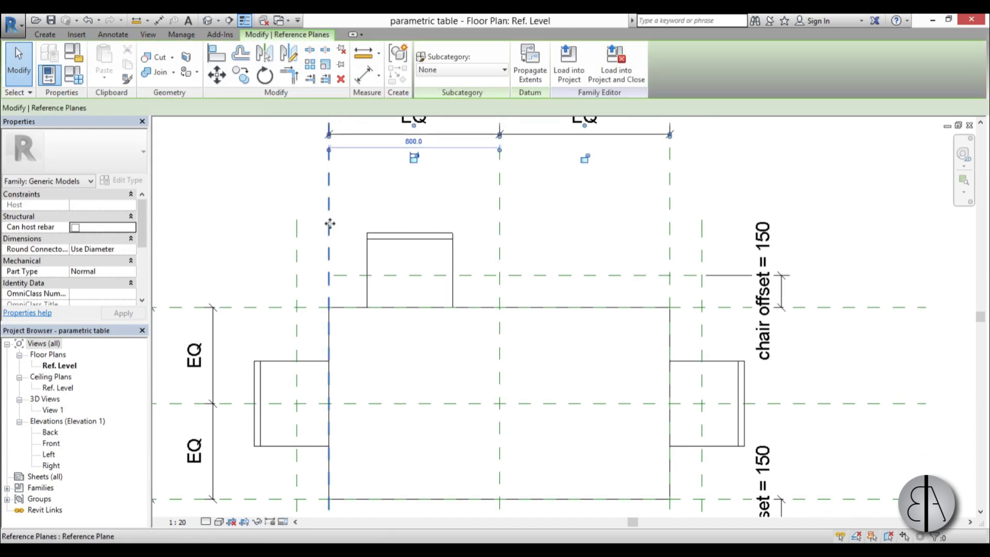
pyautogui.press('r')
pyautogui.press('p')
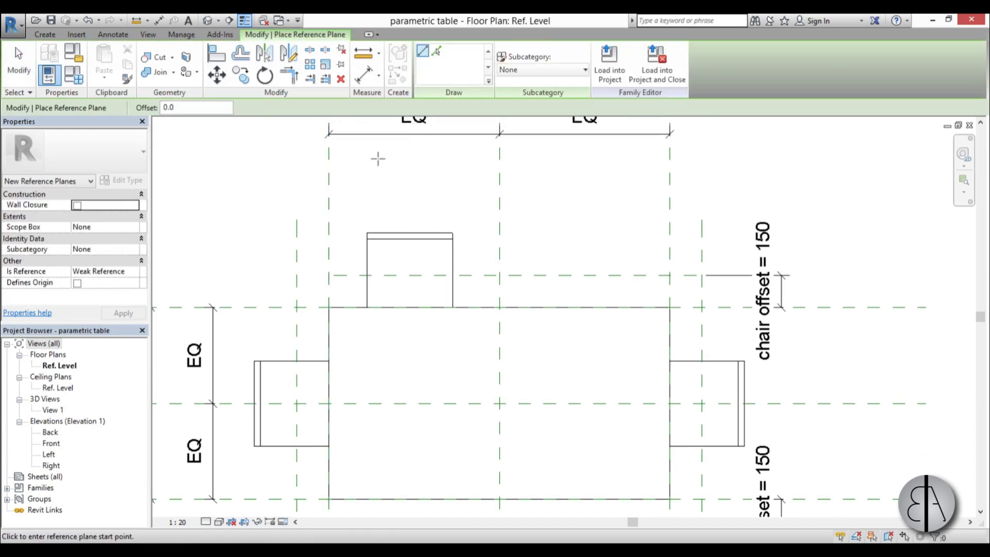
pyautogui.scroll(-3, 378, 159)
pyautogui.click(378, 180)
pyautogui.click(378, 461)
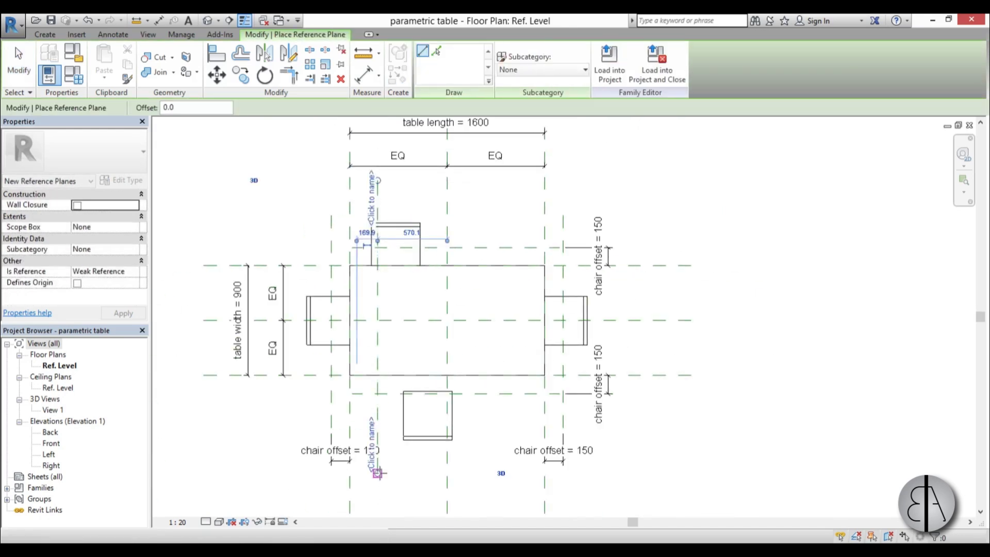
pyautogui.click(528, 182)
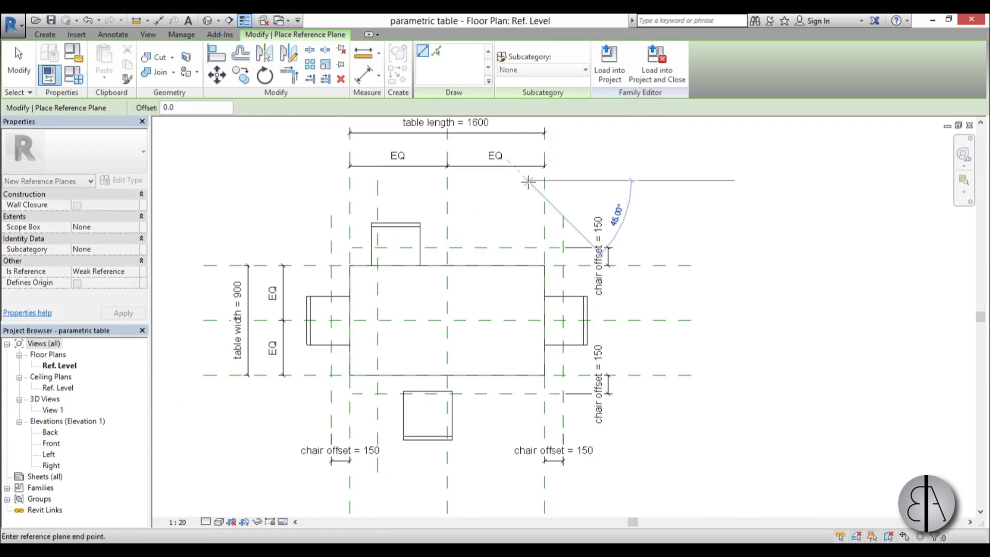
pyautogui.click(528, 473)
pyautogui.press('Escape')
pyautogui.press('Escape')
# Dimension each inner vertical reference plane from its nearest table end, placing both dimensions above the upper chair
pyautogui.scroll(2, 367, 320)
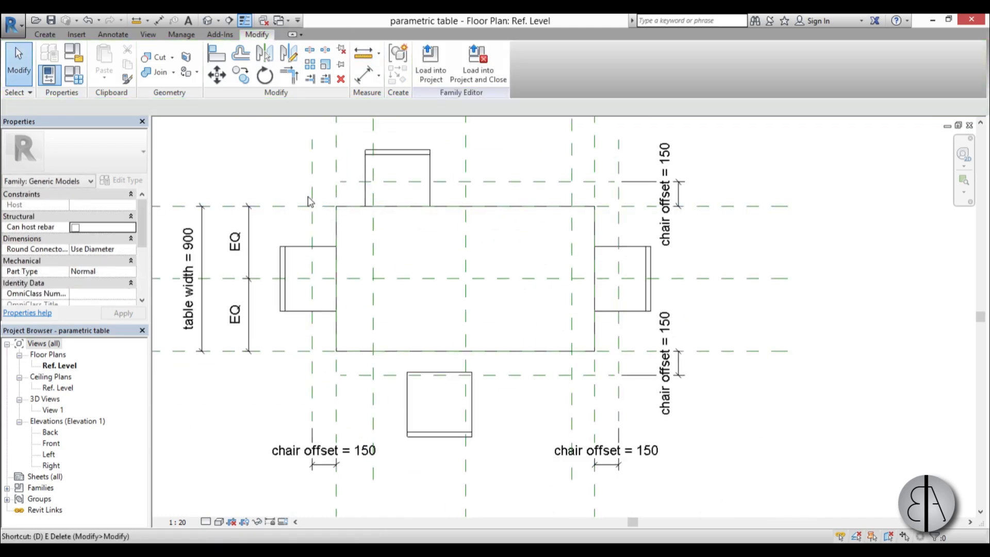
pyautogui.press('d')
pyautogui.press('i')
pyautogui.click(338, 194)
pyautogui.click(373, 222)
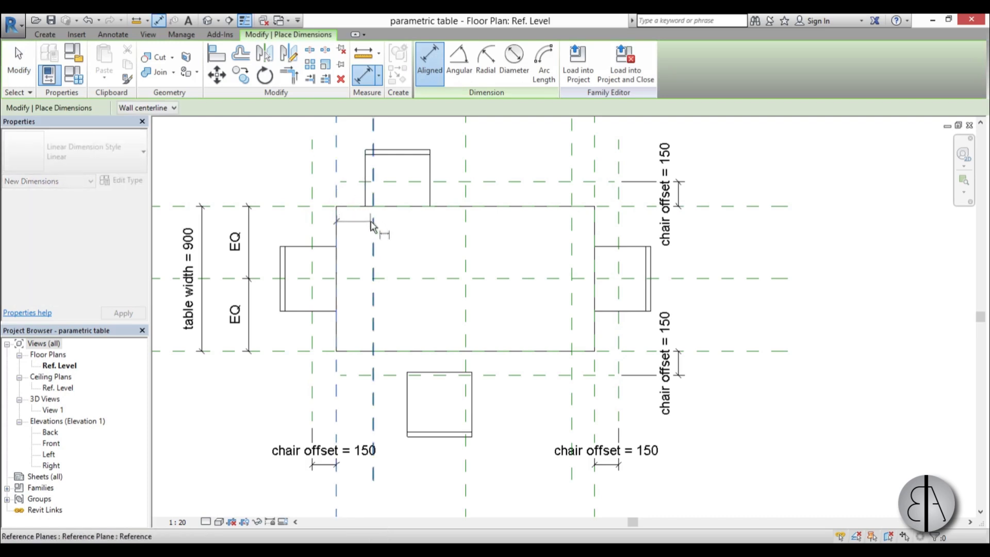
pyautogui.scroll(-1, 390, 222)
pyautogui.keyDown('ctrl'); pyautogui.scroll(2, 394, 232); pyautogui.keyUp('ctrl')
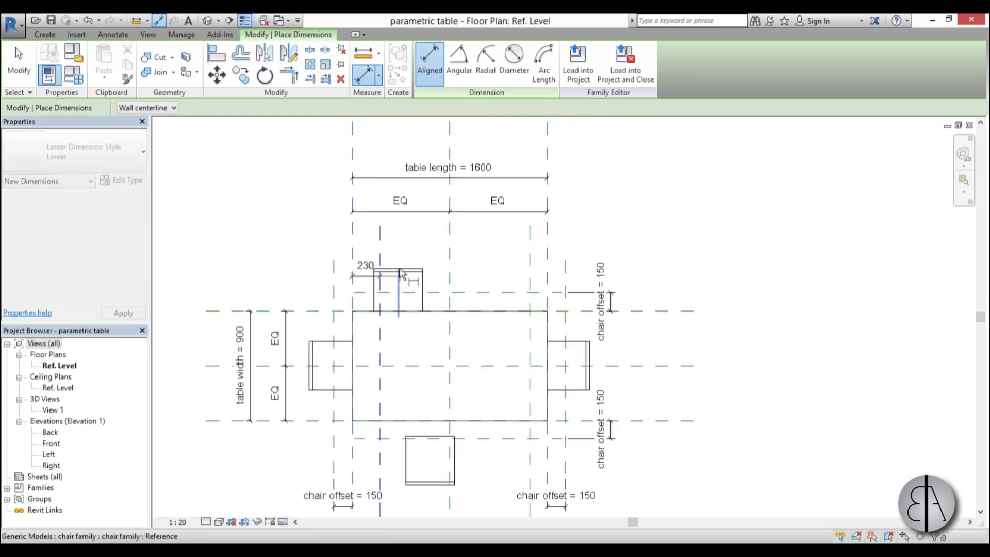
pyautogui.click(412, 242)
pyautogui.click(534, 277)
pyautogui.click(505, 242)
pyautogui.press('Escape')
pyautogui.press('Escape')
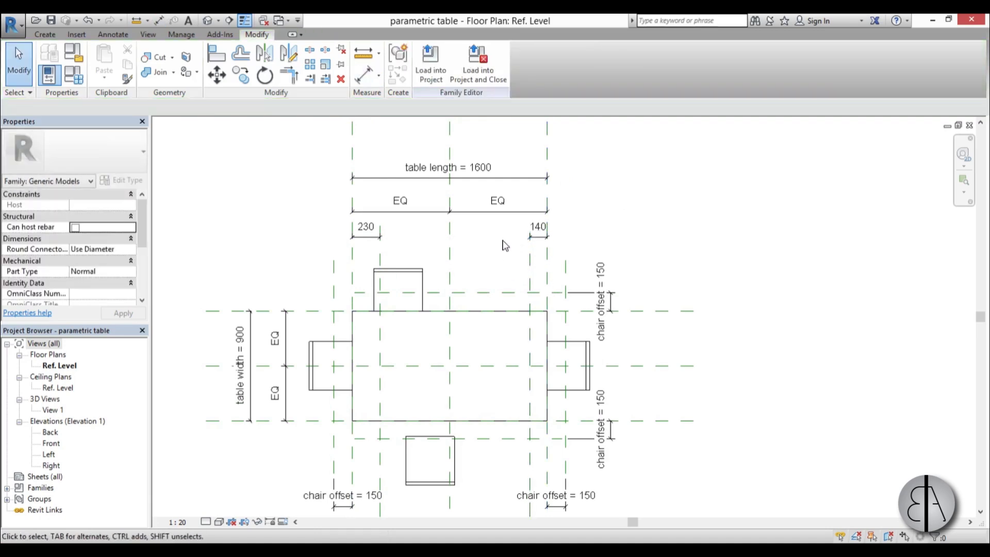
# Label both inner plane dimensions with a new type-based family parameter named side offset, grouped under Dimensions
pyautogui.scroll(2, 511, 245)
pyautogui.click(553, 239)
pyautogui.click(553, 240)
pyautogui.keyDown('ctrl'); pyautogui.click(321, 227); pyautogui.keyUp('ctrl')
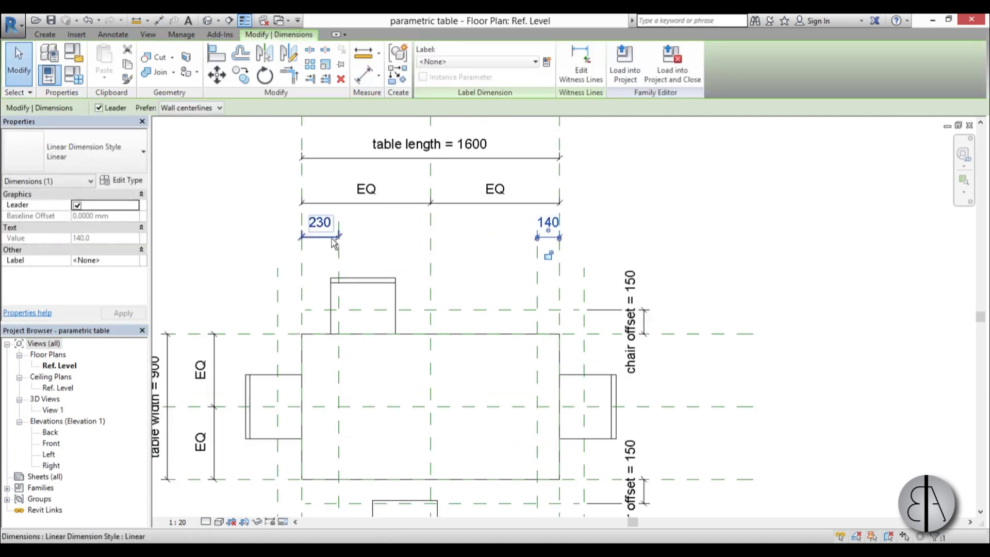
pyautogui.click(547, 62)
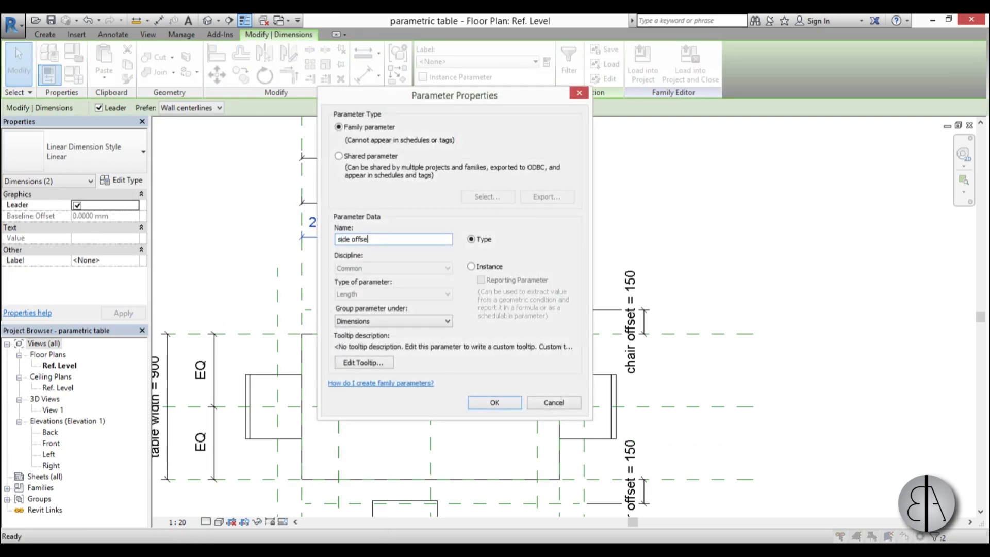
pyautogui.click(492, 403)
pyautogui.scroll(-3, 440, 351)
pyautogui.scroll(3, 420, 248)
pyautogui.click(517, 299)
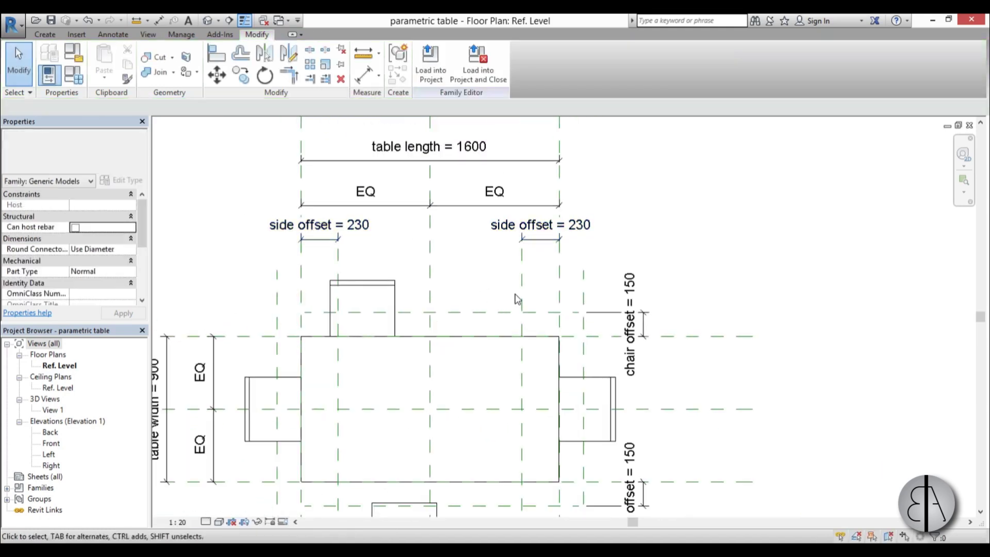
pyautogui.click(363, 287)
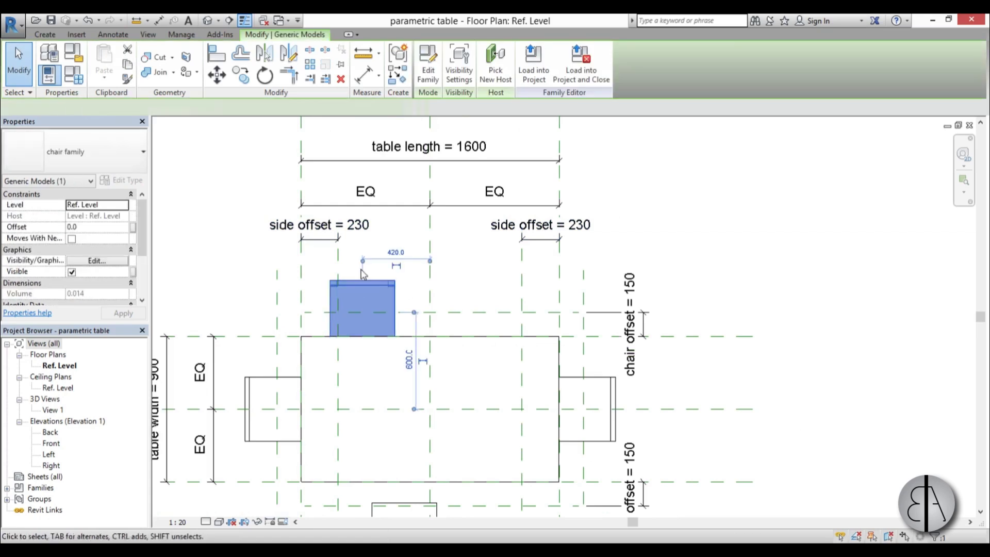
pyautogui.scroll(-1, 363, 273)
pyautogui.click(423, 279)
pyautogui.scroll(-2, 425, 269)
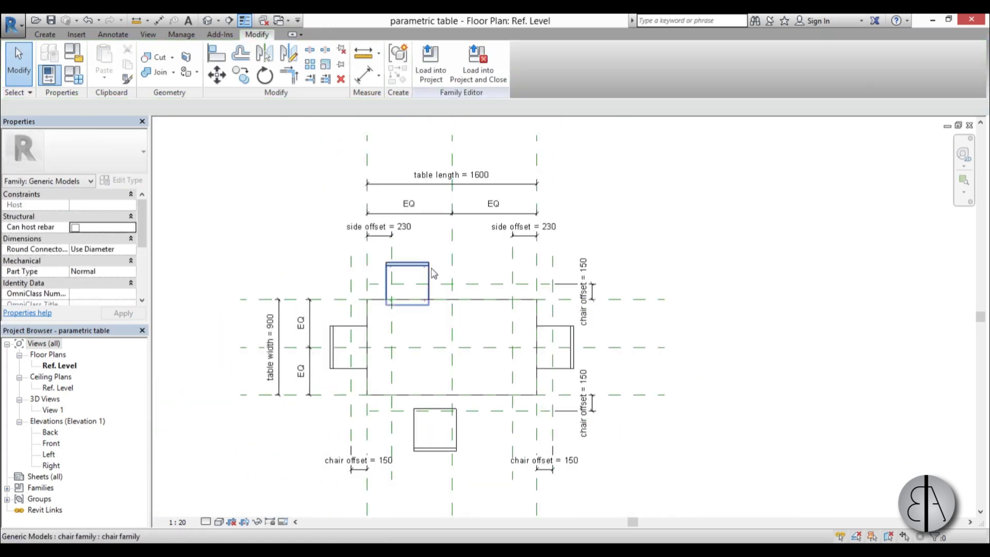
pyautogui.scroll(1, 431, 275)
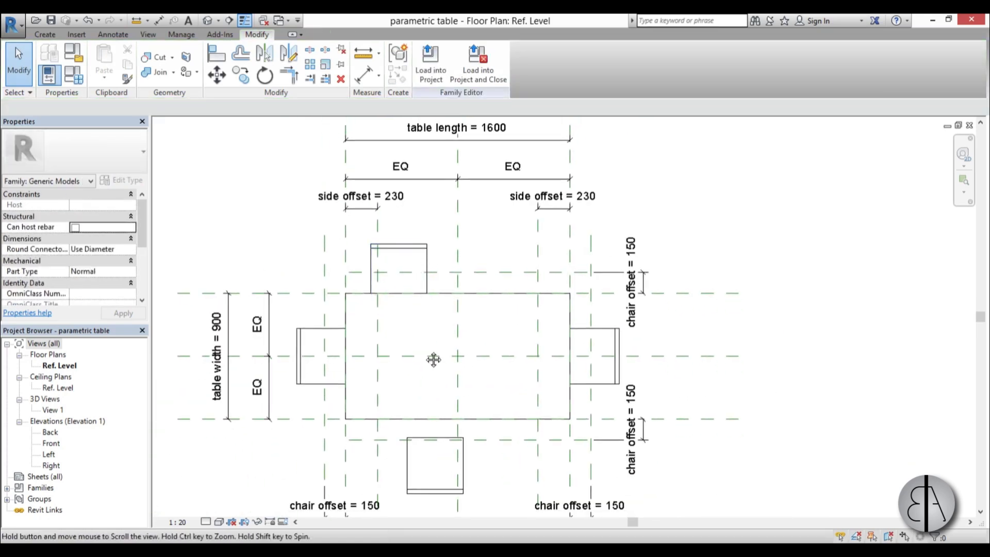
pyautogui.moveTo(433, 360); pyautogui.dragTo(432, 321, button='middle')
pyautogui.click(420, 221)
pyautogui.scroll(1, 418, 197)
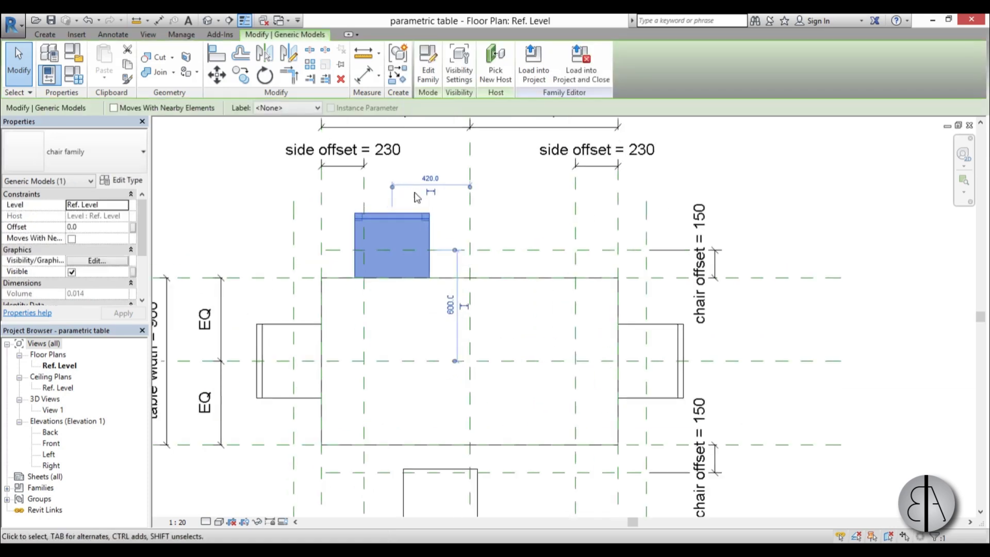
pyautogui.scroll(1, 418, 198)
pyautogui.click(460, 233)
# Align the upper chair's centre with the left side offset plane and the upper chair offset plane, locking both alignments
pyautogui.press('a')
pyautogui.press('l')
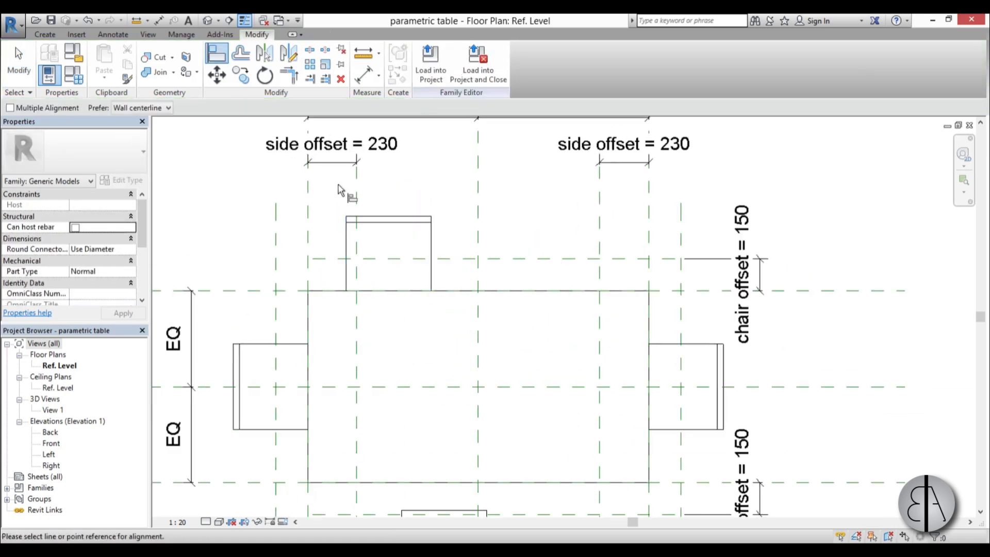
pyautogui.click(356, 208)
pyautogui.click(389, 260)
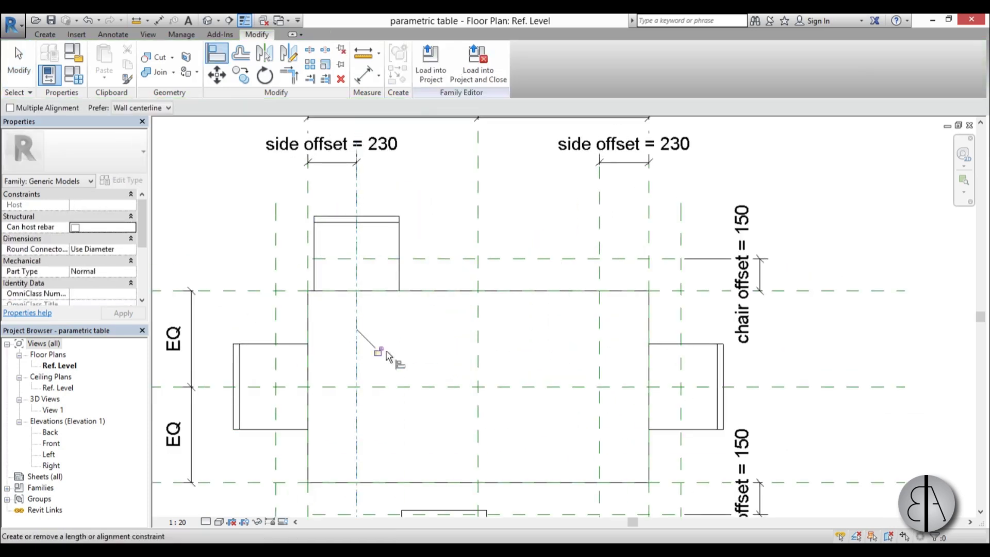
pyautogui.click(393, 259)
# Align the lower chair's centre with the left side offset plane and the lower chair offset plane, locking both alignments
pyautogui.scroll(-3, 472, 278)
pyautogui.scroll(3, 435, 464)
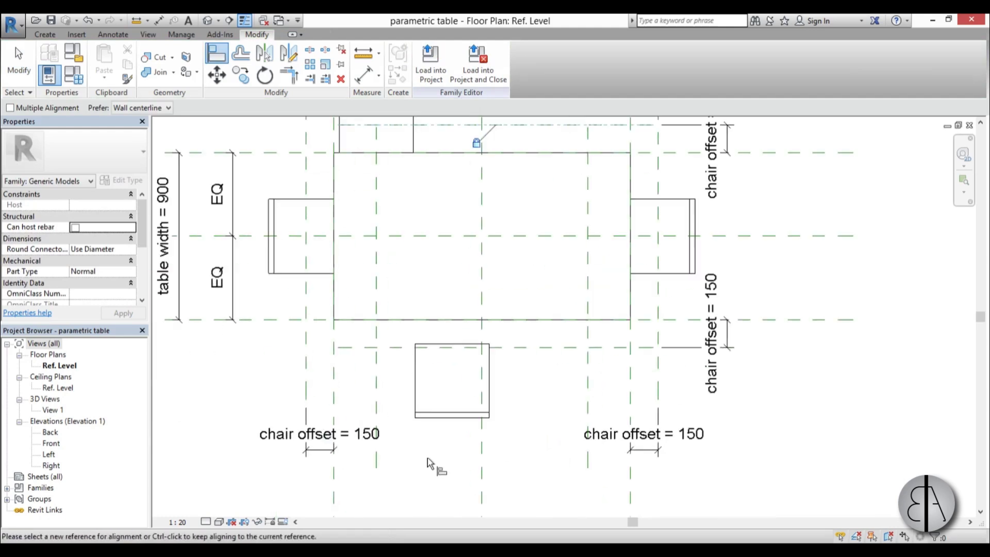
pyautogui.click(377, 382)
pyautogui.click(458, 388)
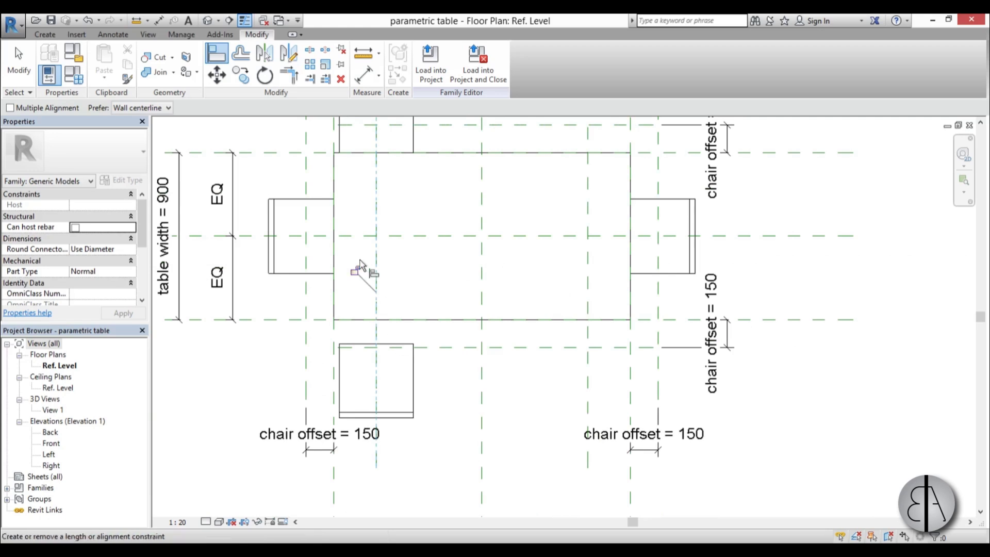
pyautogui.click(449, 348)
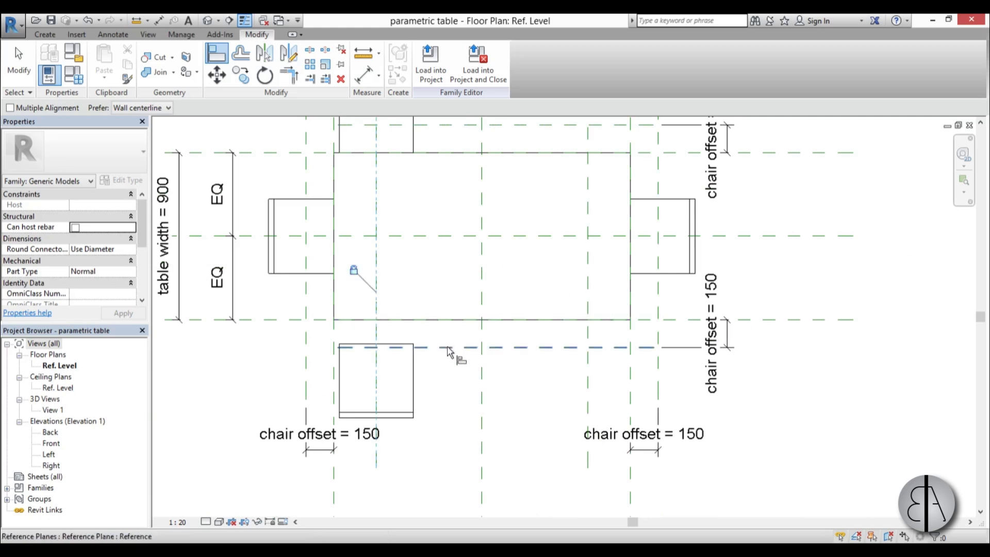
pyautogui.click(403, 382)
pyautogui.scroll(-4, 464, 382)
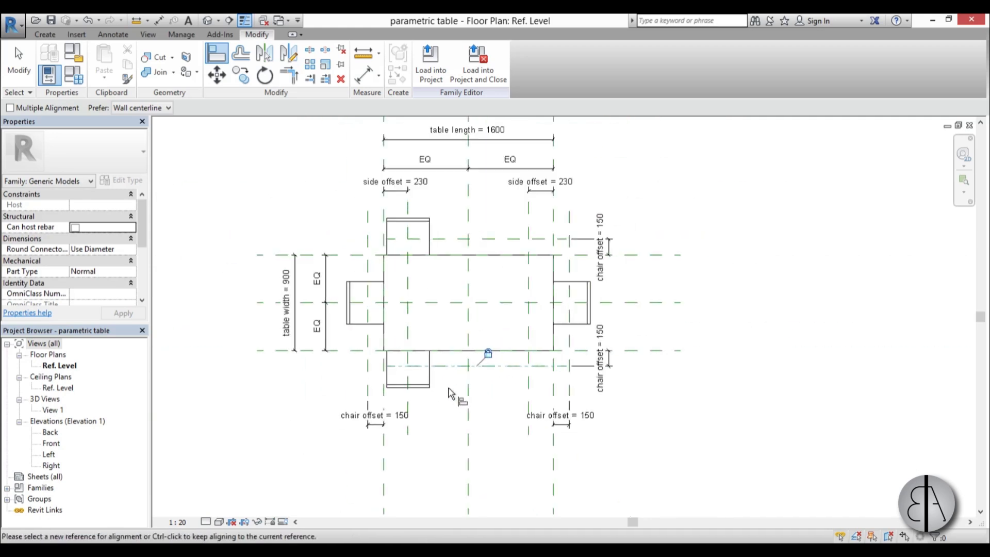
pyautogui.press('Escape')
pyautogui.press('Escape')
# Set the side offset parameter to 300 in the family types and apply the change
pyautogui.scroll(4, 402, 238)
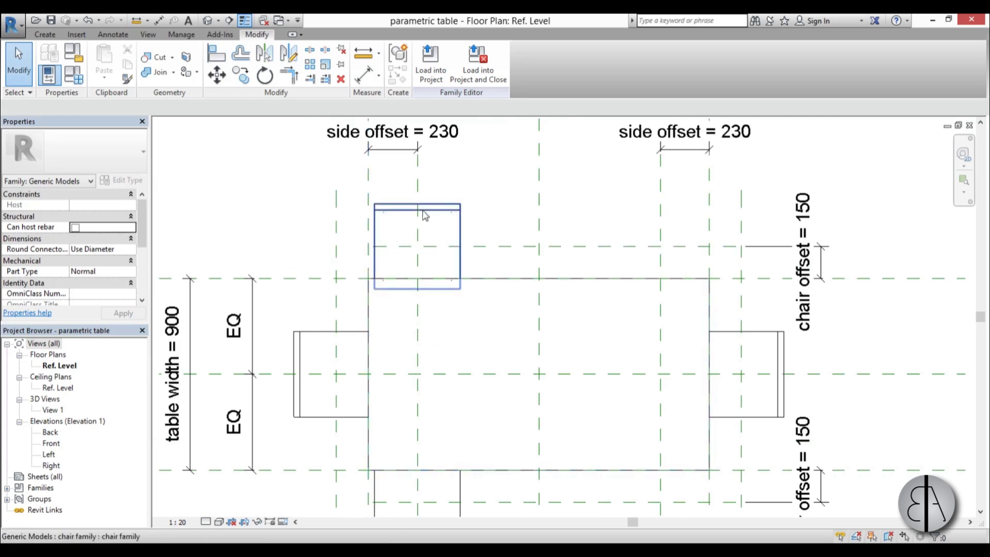
pyautogui.click(73, 76)
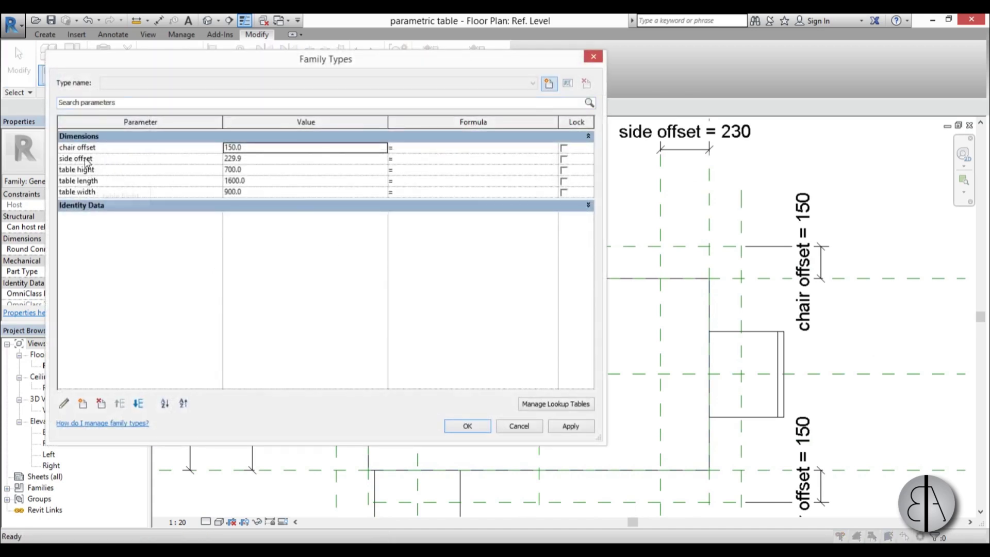
pyautogui.click(284, 158)
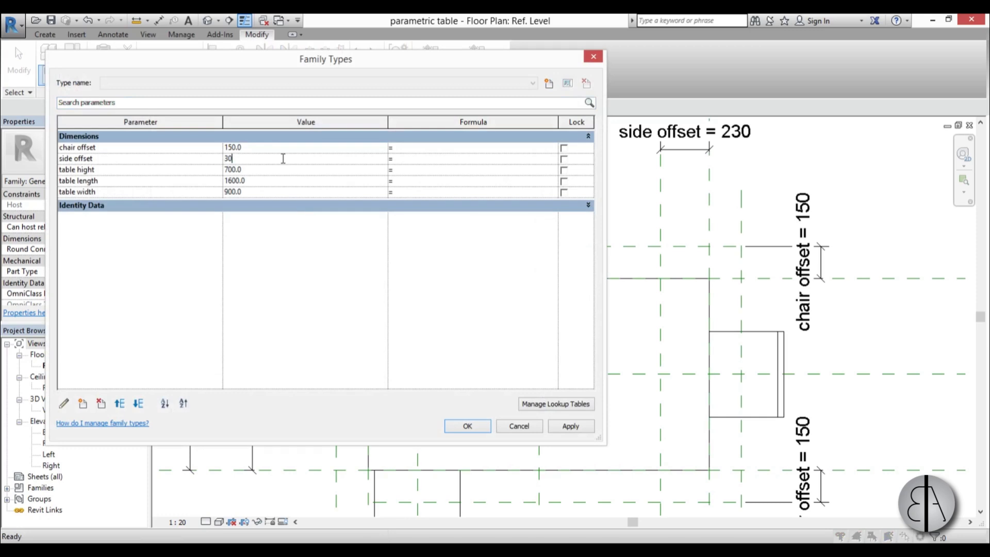
pyautogui.click(587, 429)
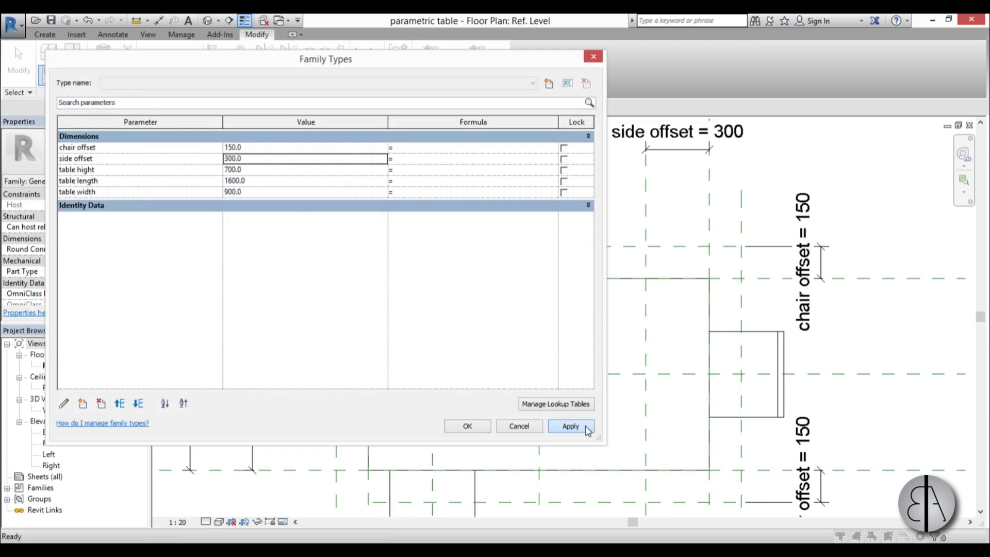
pyautogui.click(466, 426)
pyautogui.moveTo(510, 292); pyautogui.dragTo(519, 321, button='middle')
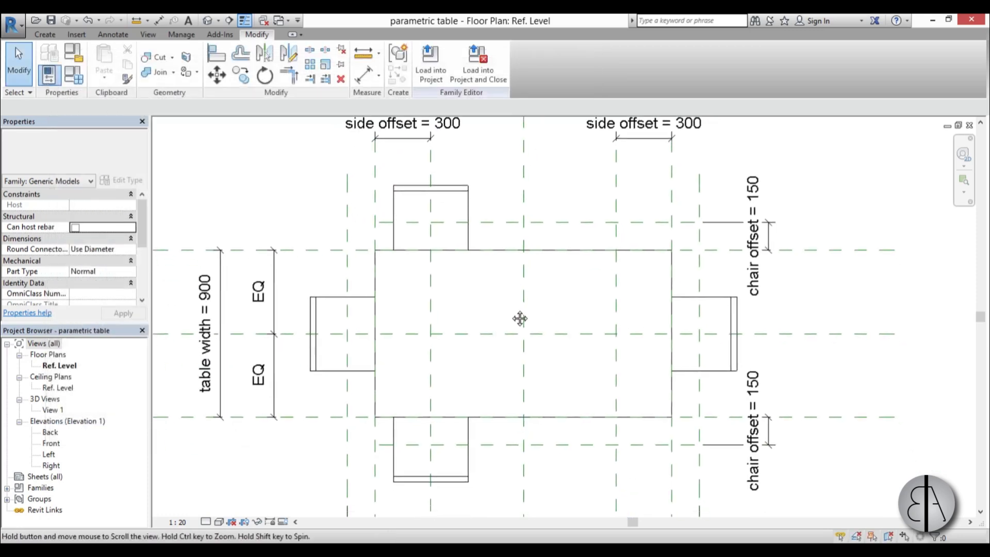
pyautogui.click(384, 256)
pyautogui.scroll(4, 391, 273)
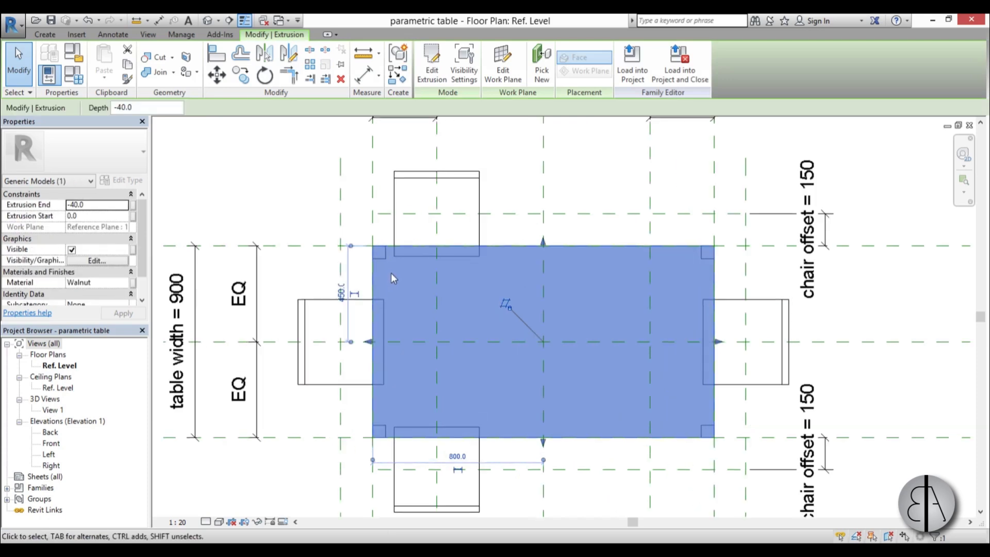
pyautogui.click(320, 183)
pyautogui.scroll(-2, 317, 227)
pyautogui.click(276, 214)
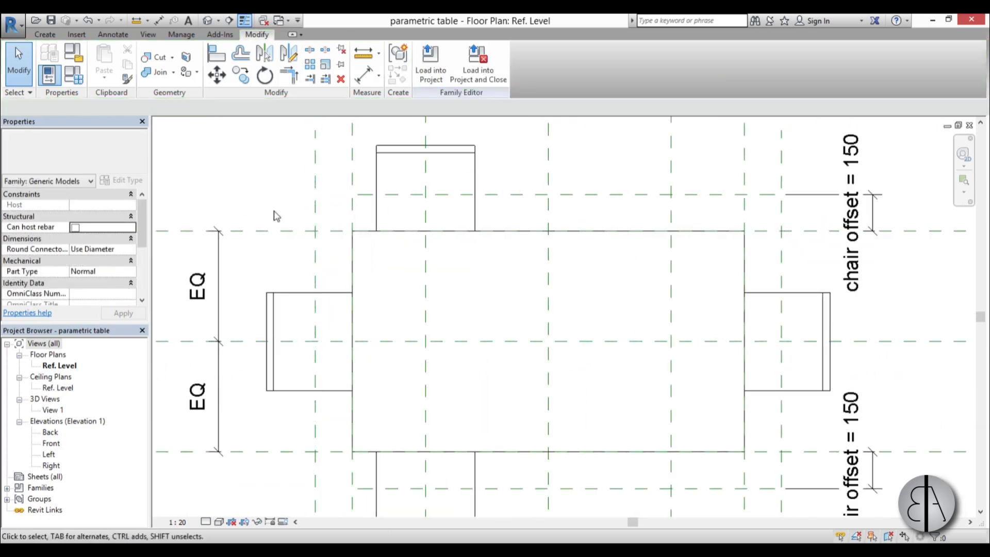
pyautogui.scroll(-3, 332, 247)
pyautogui.scroll(-1, 505, 286)
pyautogui.scroll(1, 445, 248)
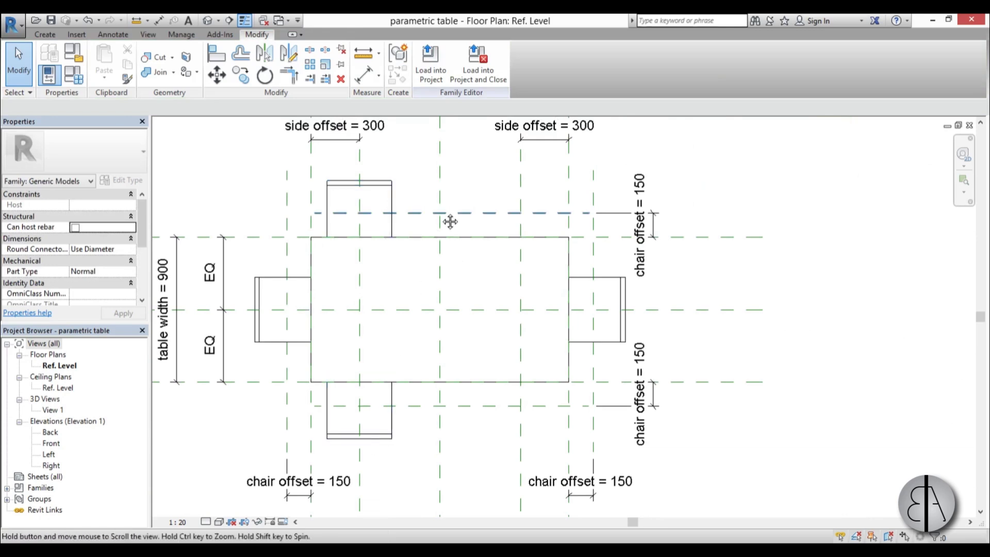
# Array the upper and lower chairs together as 3 grouped members, with the last moved from the left to the right side offset plane
pyautogui.moveTo(450, 221); pyautogui.dragTo(440, 246, button='middle')
pyautogui.click(385, 226)
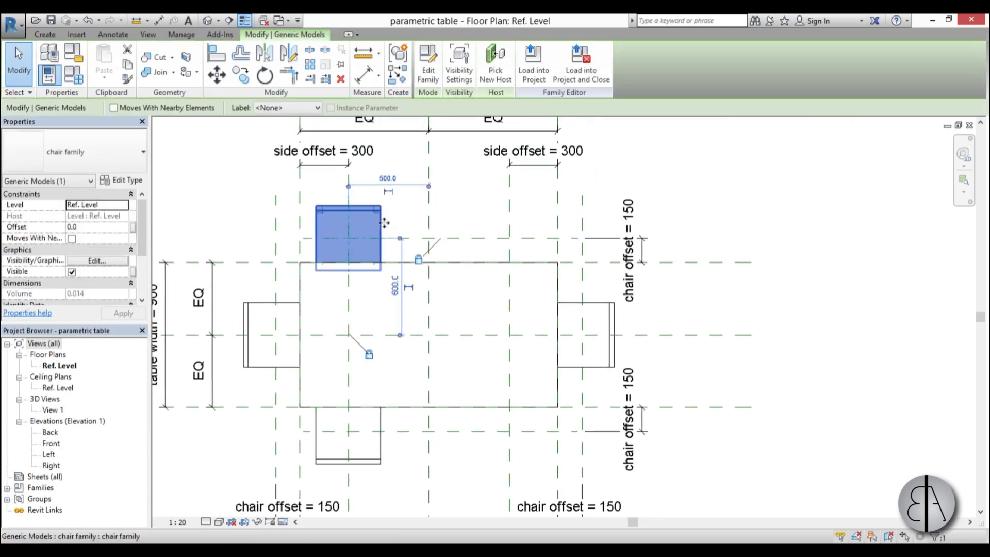
pyautogui.keyDown('ctrl'); pyautogui.click(382, 465); pyautogui.keyUp('ctrl')
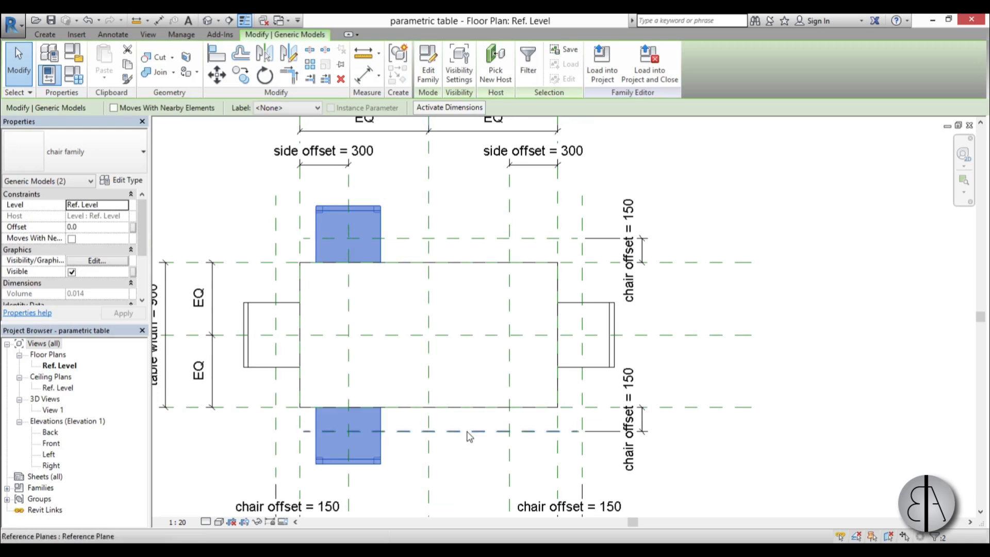
pyautogui.click(310, 65)
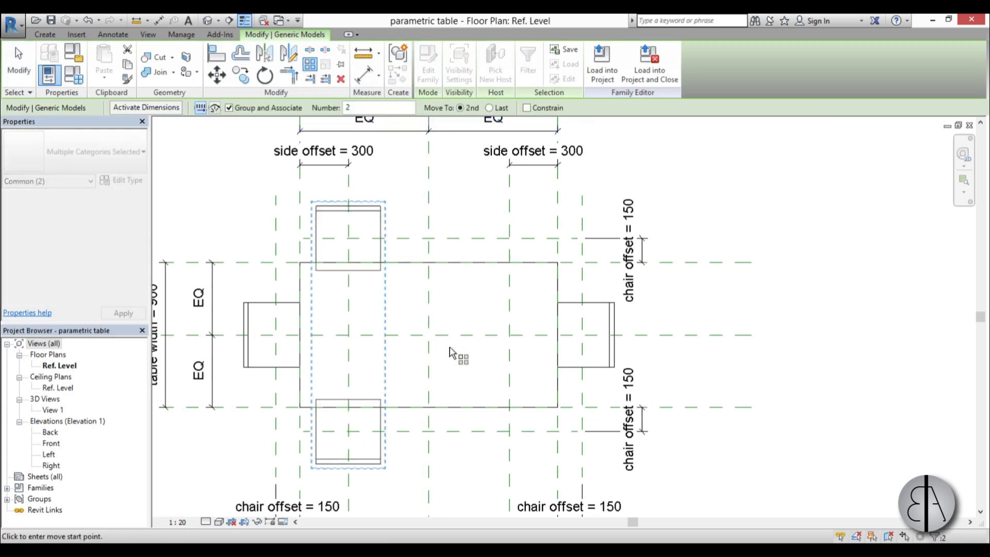
pyautogui.click(385, 238)
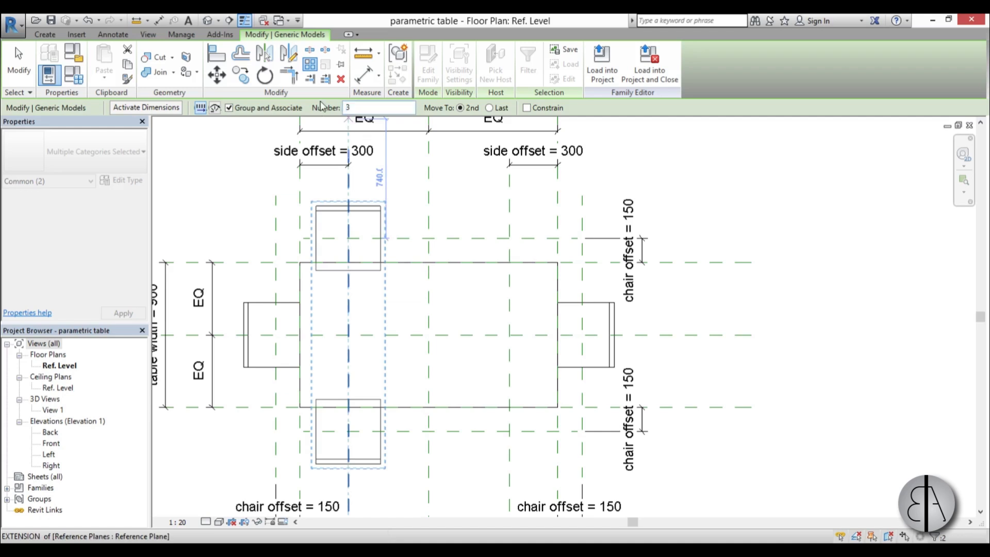
pyautogui.click(490, 108)
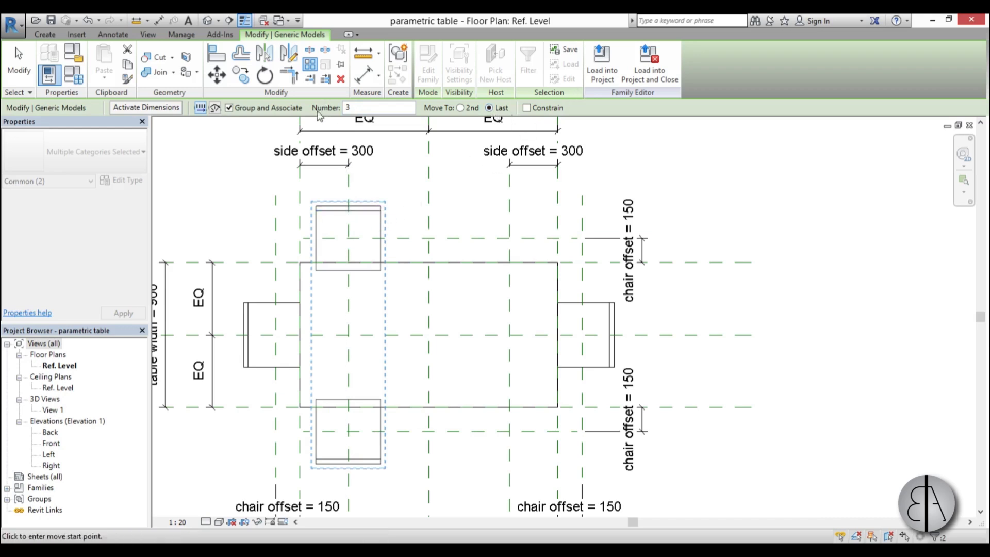
pyautogui.click(349, 240)
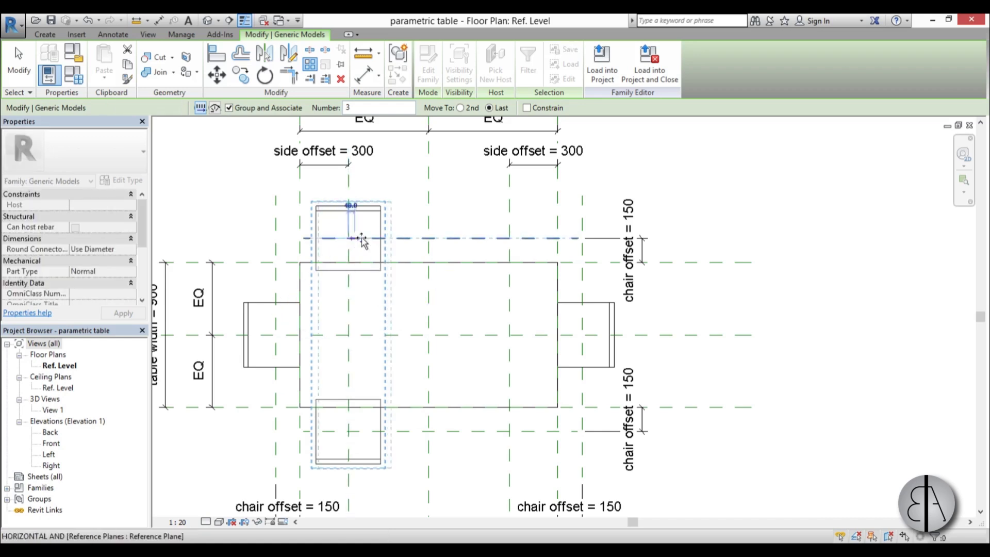
pyautogui.click(509, 239)
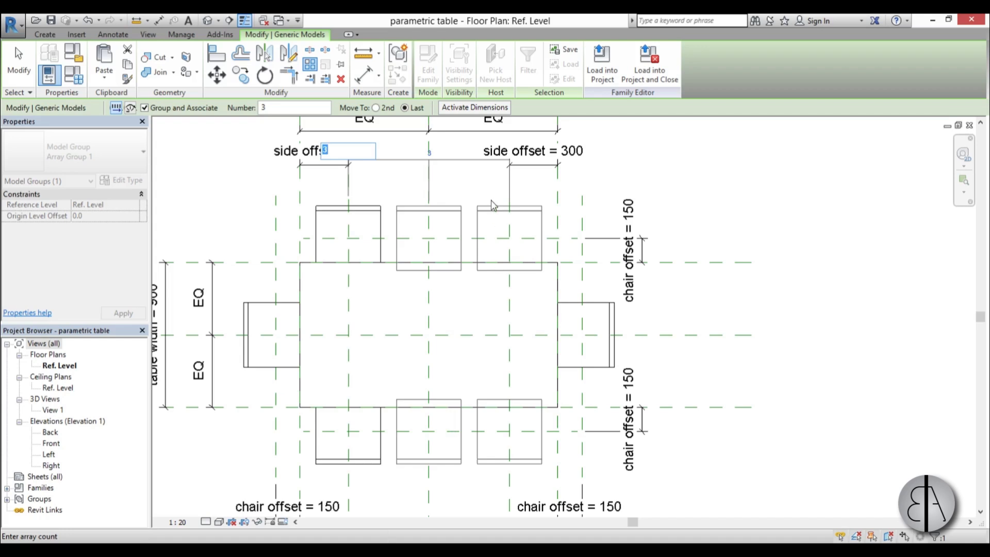
pyautogui.press('Return')
pyautogui.press('Escape')
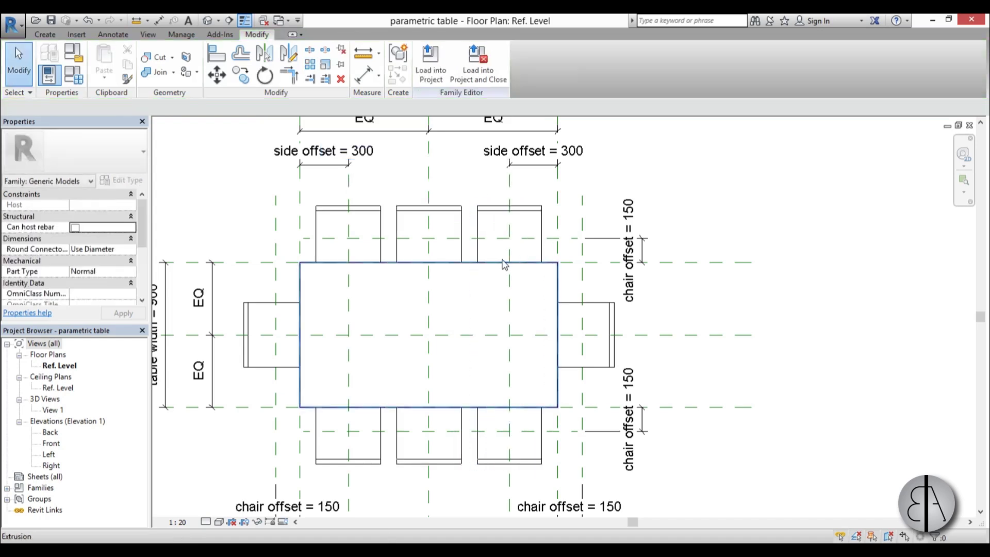
# Align the last upper chair's centre with the upper chair offset plane and the right side offset plane, locking both alignments
pyautogui.scroll(2, 554, 249)
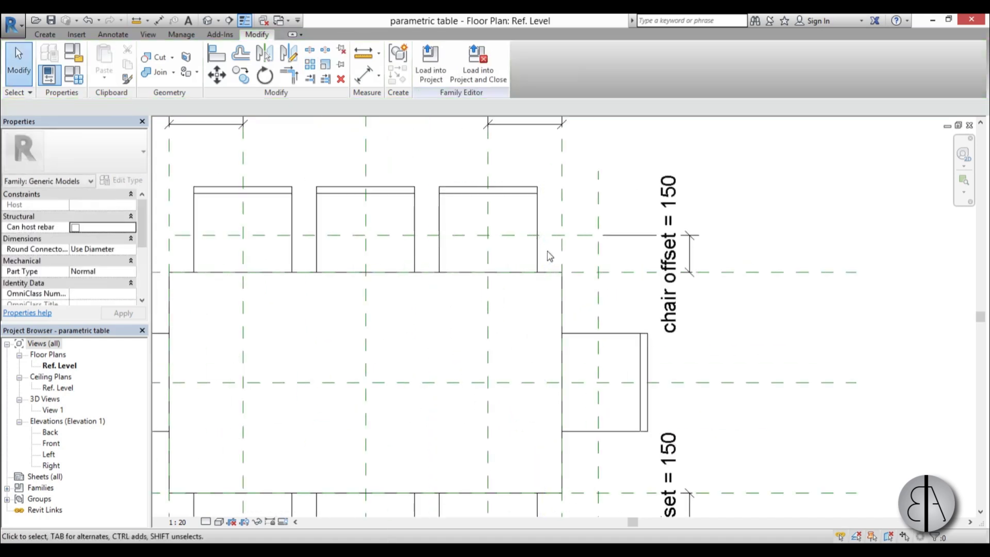
pyautogui.press('l')
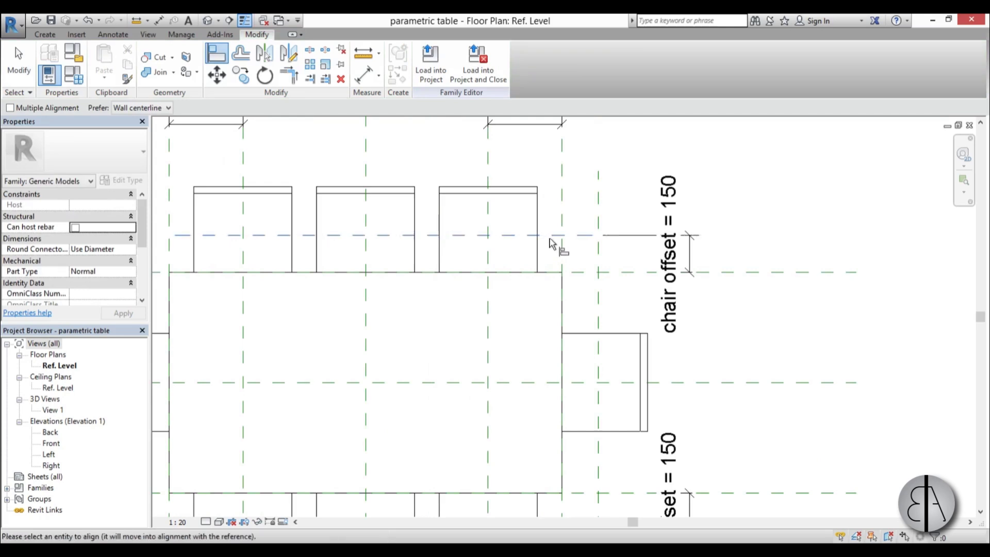
pyautogui.click(363, 257)
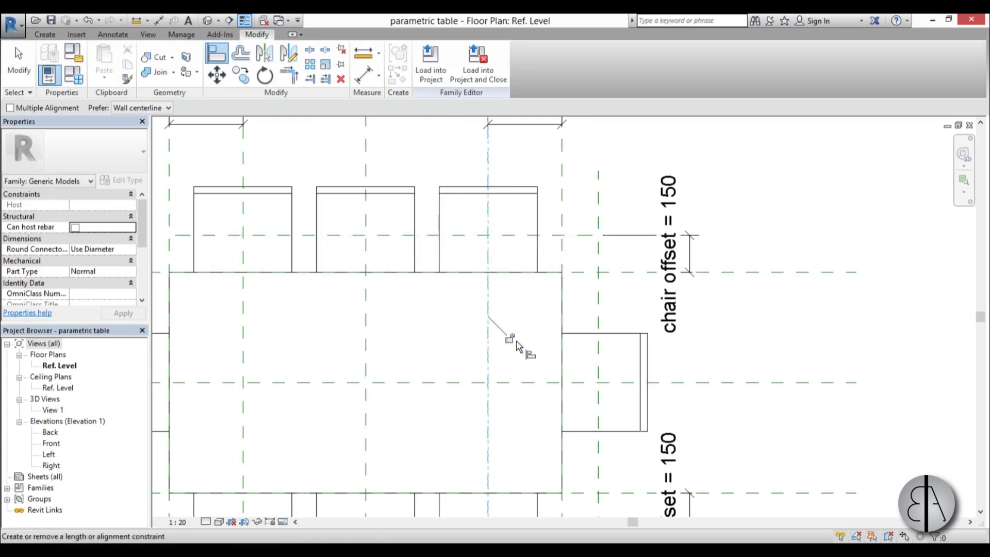
# Align the last lower chair's centre with the lower chair offset plane and the right side offset plane, locking both alignments
pyautogui.moveTo(557, 486); pyautogui.dragTo(532, 198, button='middle')
pyautogui.scroll(1, 532, 198)
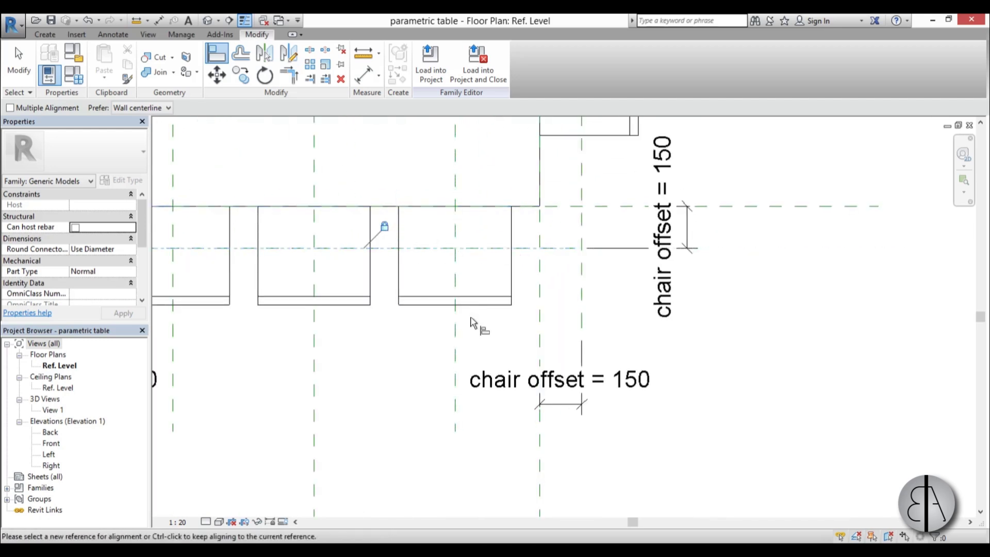
pyautogui.click(458, 273)
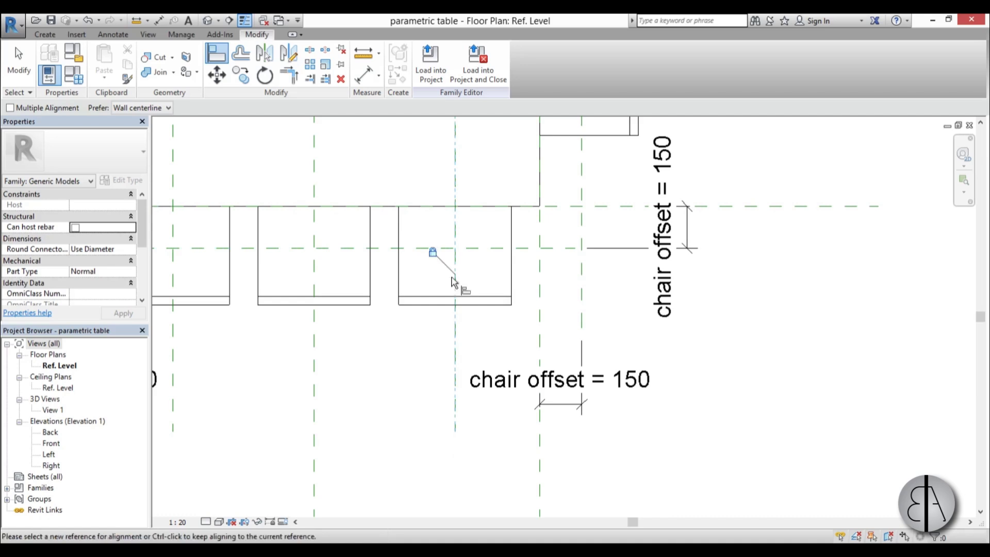
pyautogui.middleClick(453, 280)
pyautogui.middleClick(454, 281)
pyautogui.press('Escape')
pyautogui.scroll(2, 457, 270)
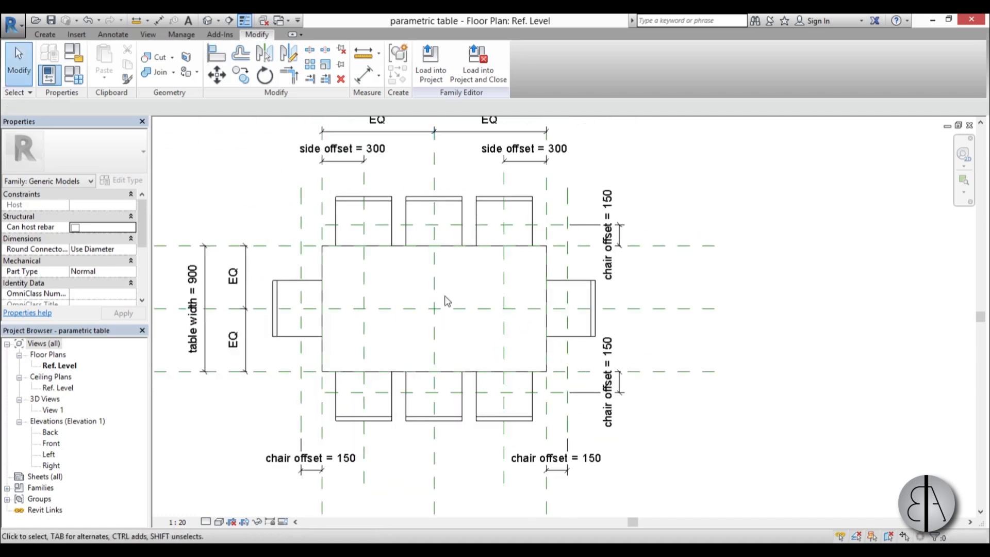
pyautogui.click(80, 81)
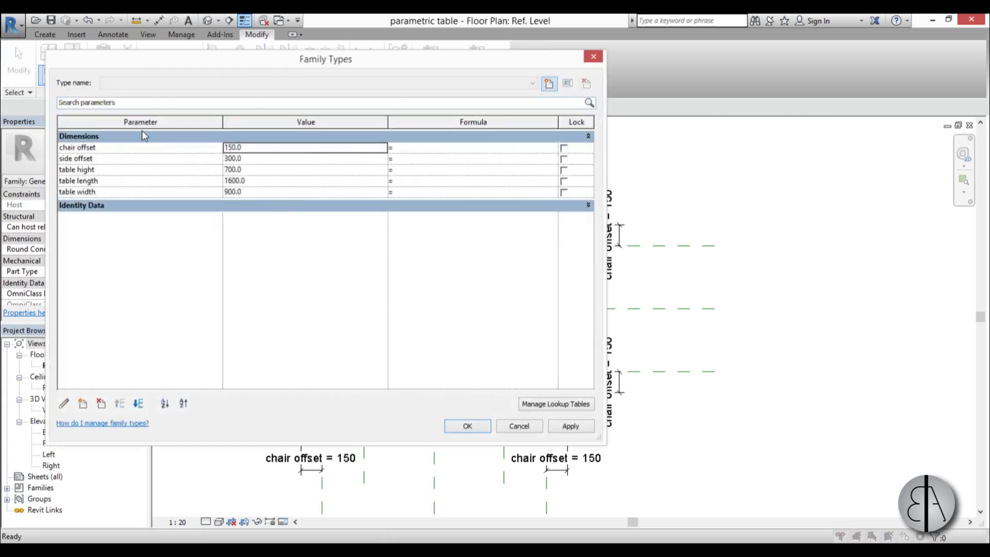
pyautogui.click(254, 148)
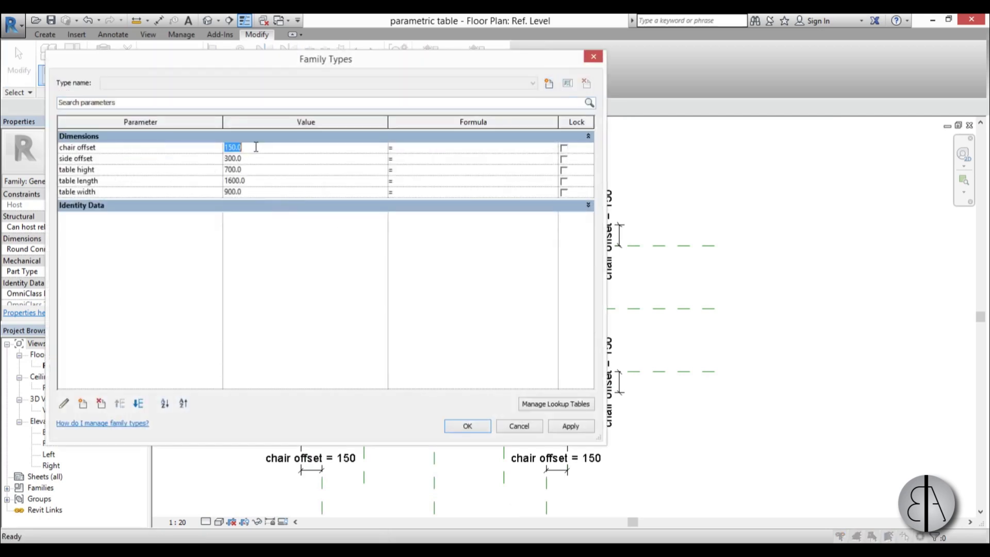
pyautogui.write('2400')
pyautogui.click(574, 428)
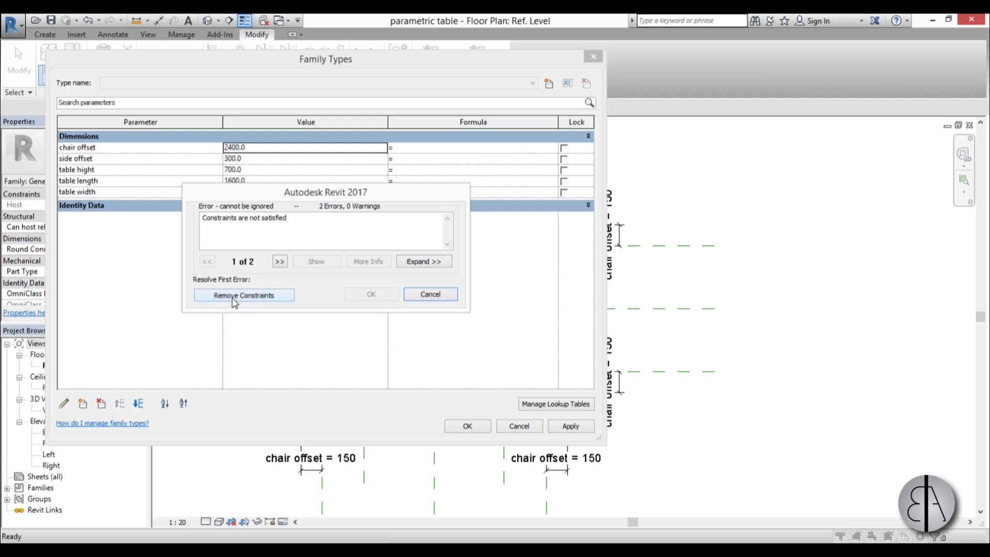
pyautogui.click(454, 295)
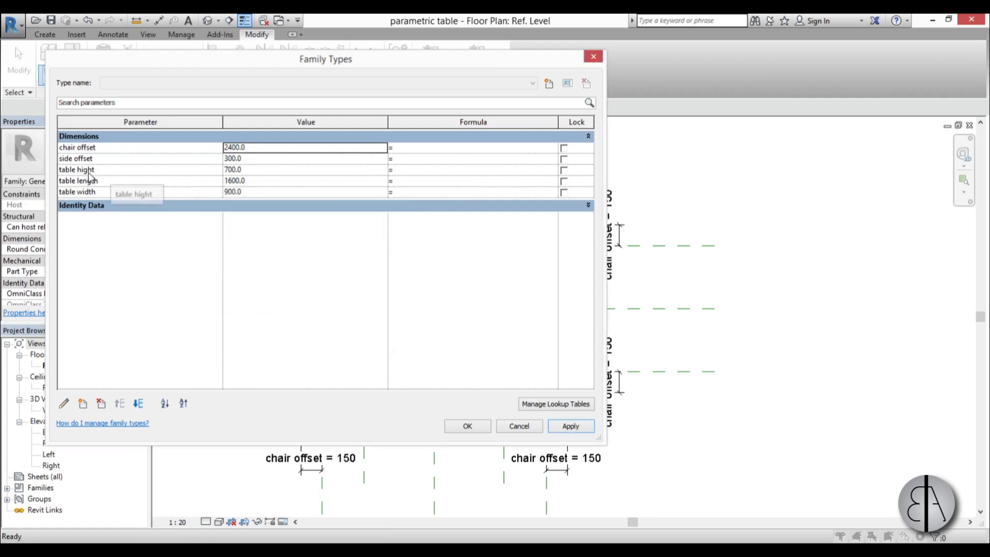
pyautogui.click(284, 178)
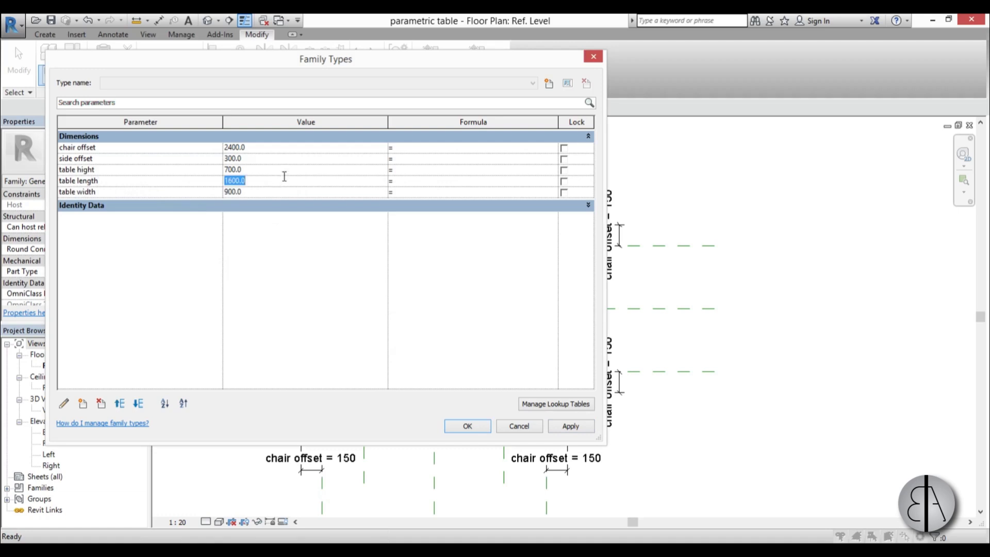
pyautogui.click(513, 426)
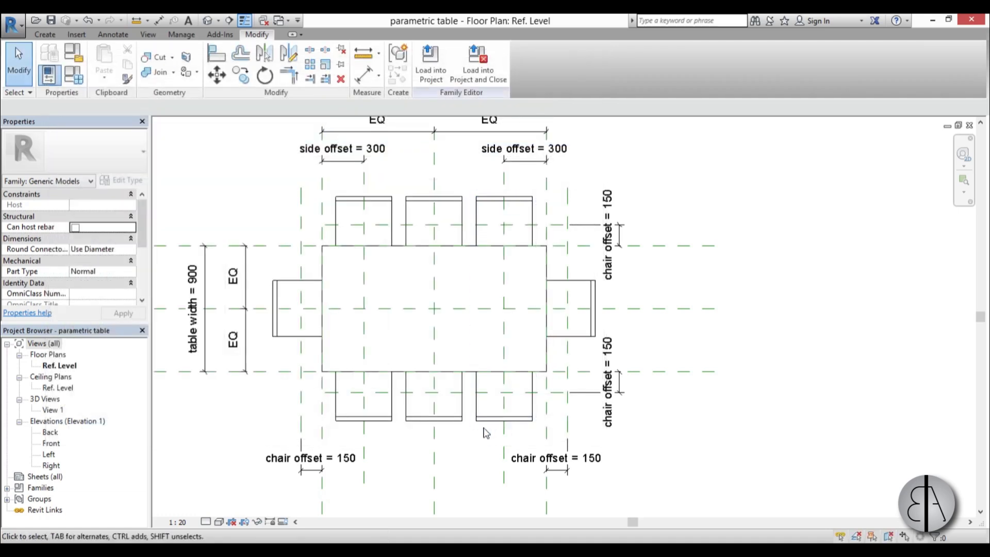
# Set the table length parameter to 2400 in the family types and apply the change
pyautogui.click(74, 75)
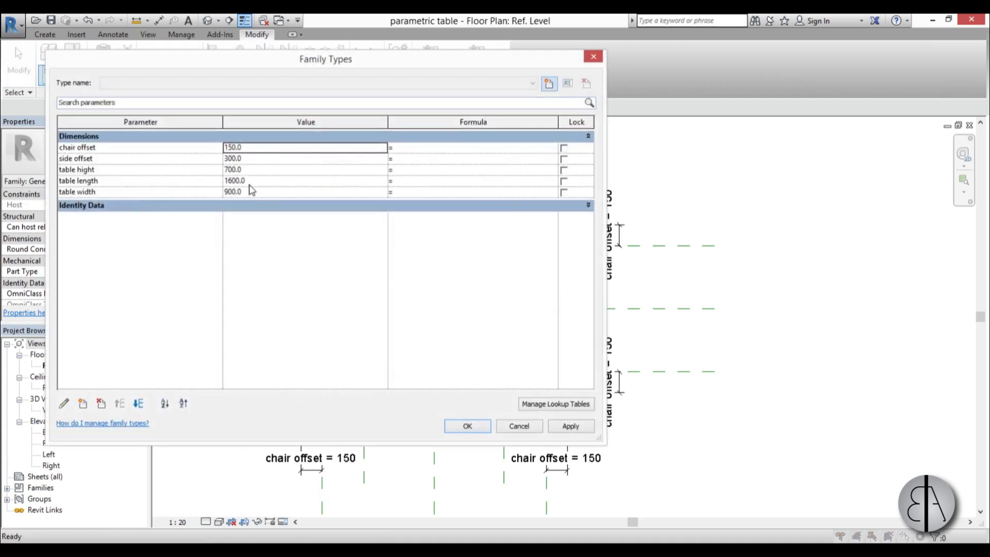
pyautogui.click(271, 180)
pyautogui.write('2')
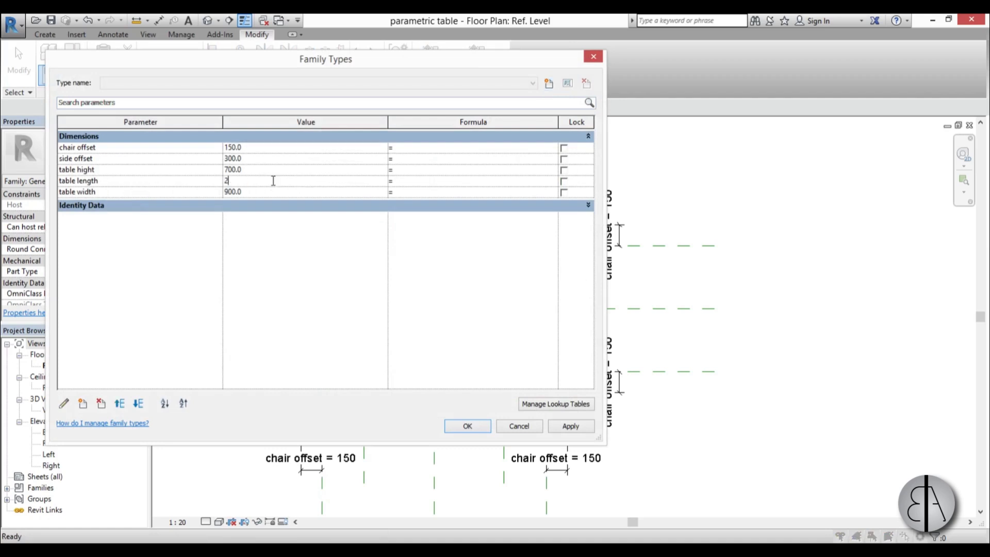
pyautogui.write('400')
pyautogui.click(587, 429)
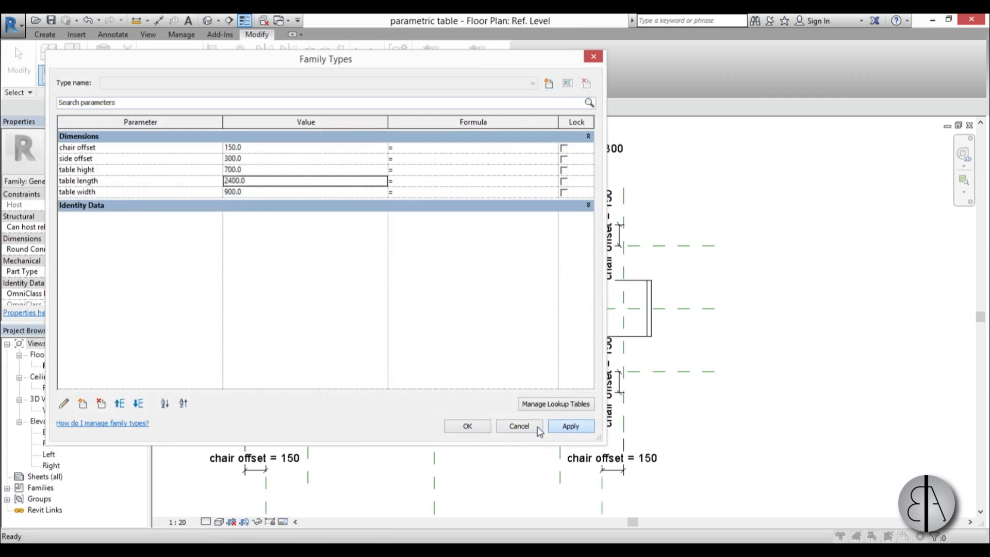
pyautogui.click(469, 426)
pyautogui.scroll(-2, 535, 416)
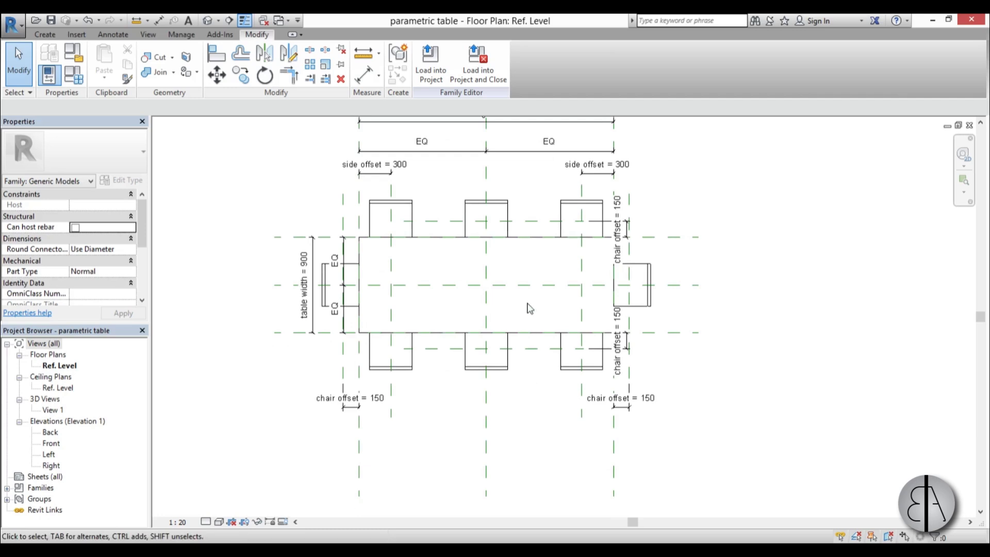
# Change the member count of the side chair array to 4
pyautogui.click(509, 205)
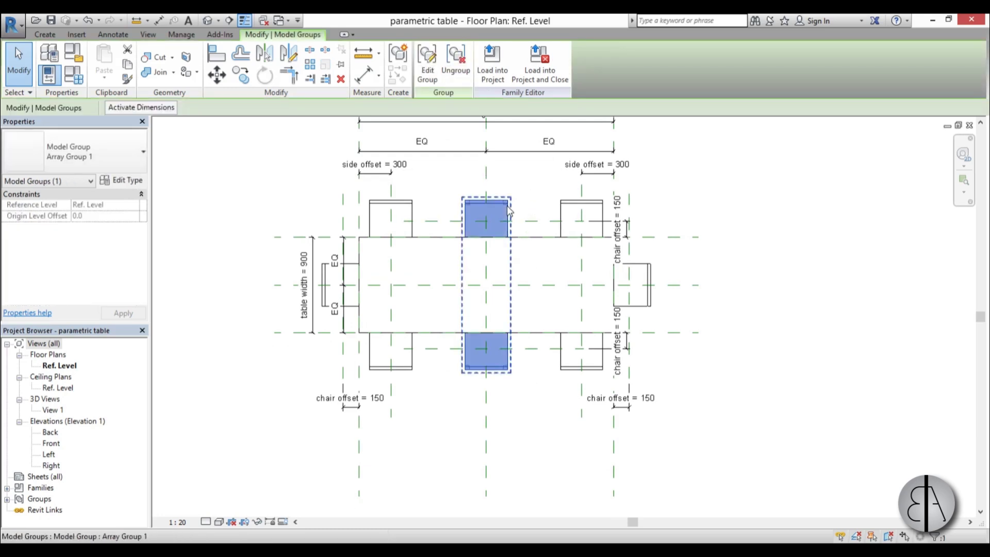
pyautogui.click(506, 172)
pyautogui.click(487, 163)
pyautogui.press('Return')
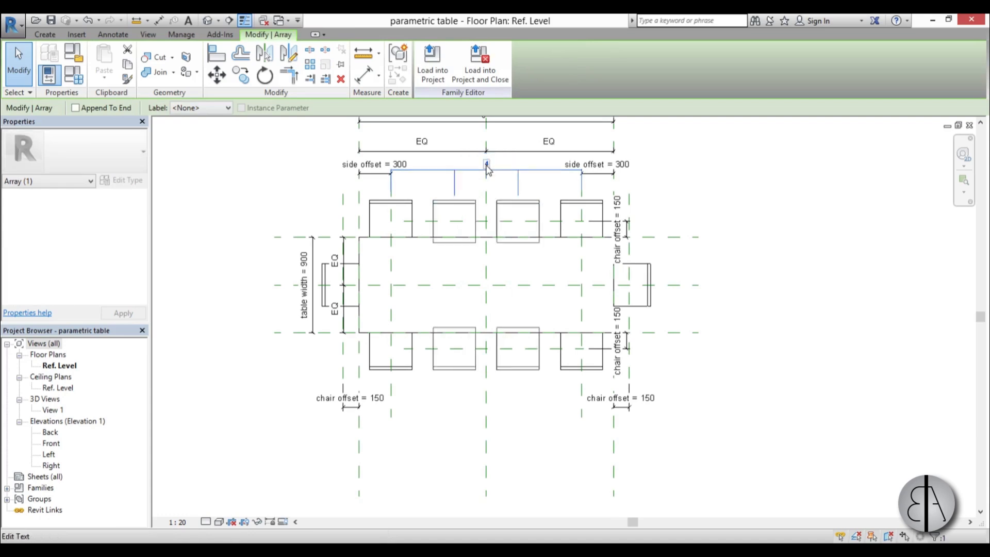
pyautogui.scroll(3, 518, 266)
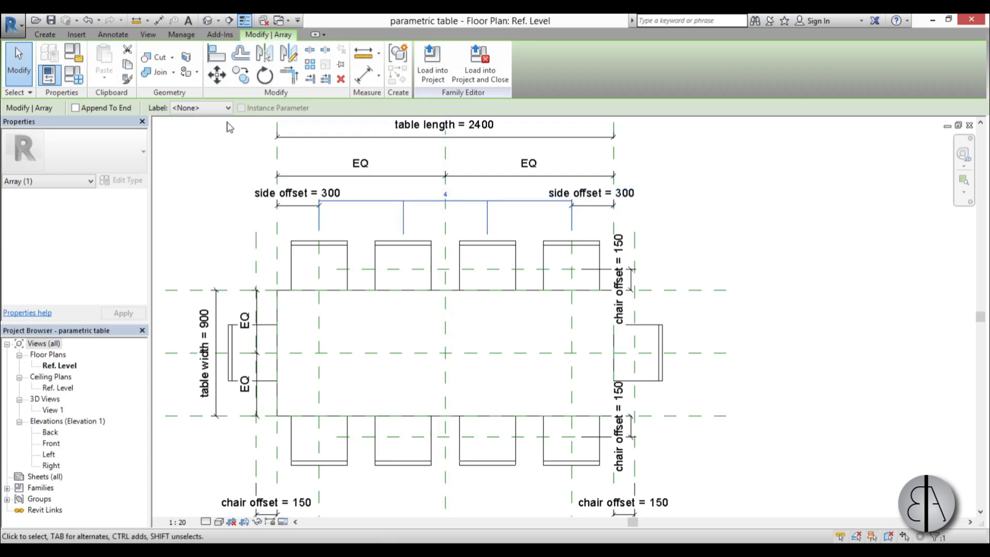
# Label the side chair array with a new family type parameter named No. of chairs
pyautogui.click(185, 110)
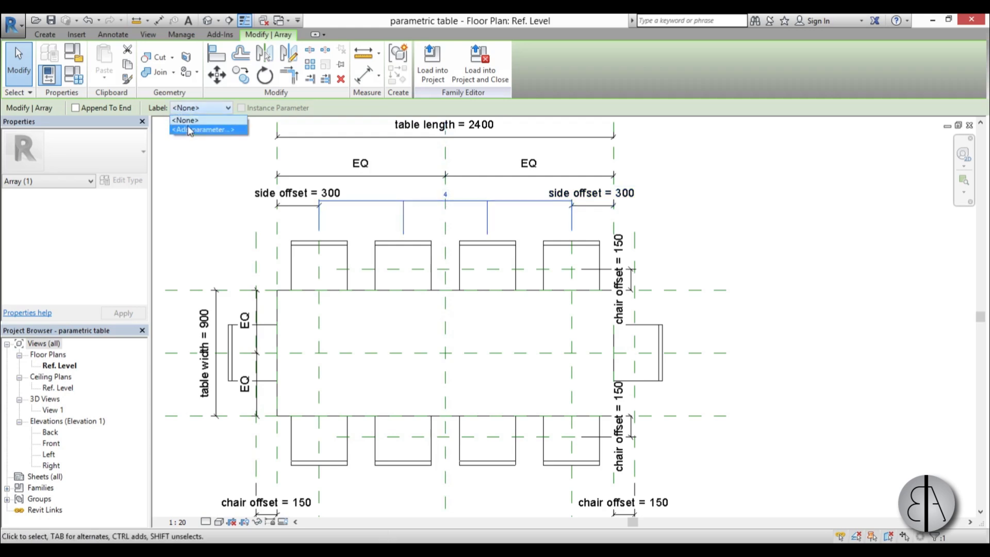
pyautogui.click(191, 130)
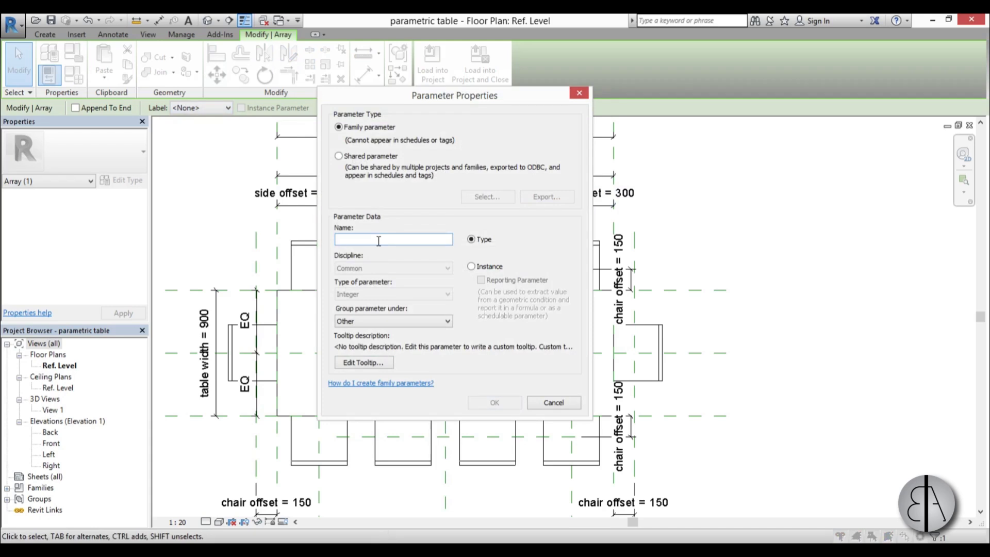
pyautogui.write('No. of chair')
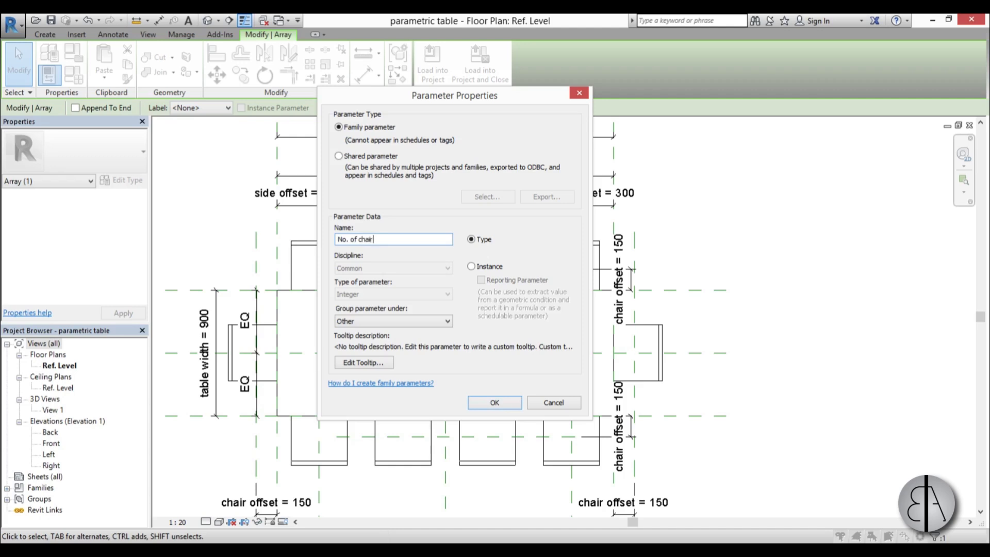
pyautogui.write('s')
pyautogui.click(493, 403)
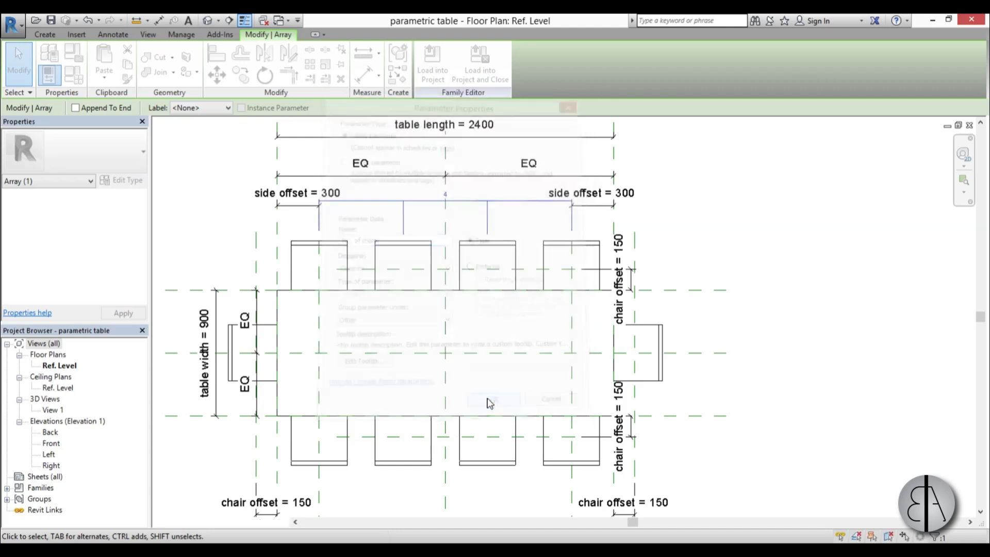
pyautogui.click(492, 337)
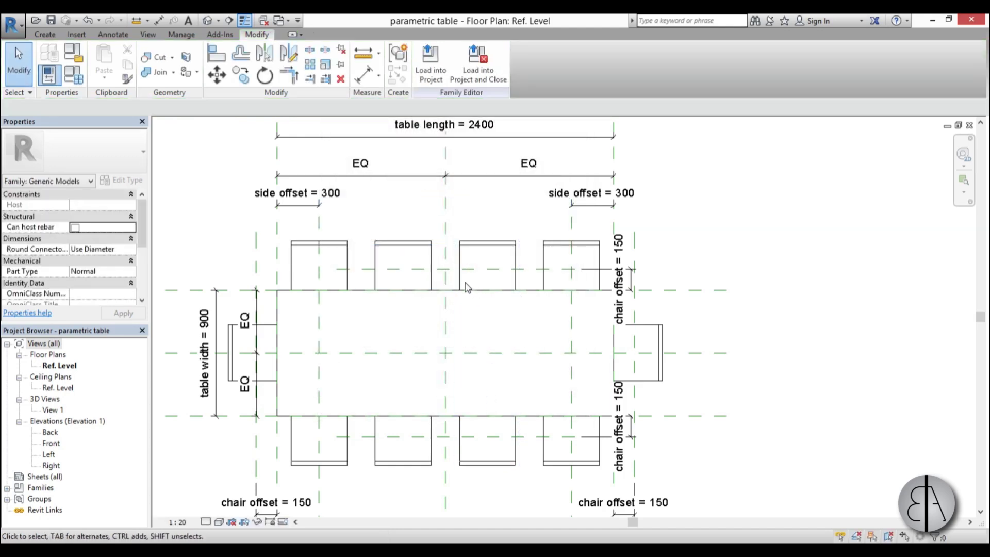
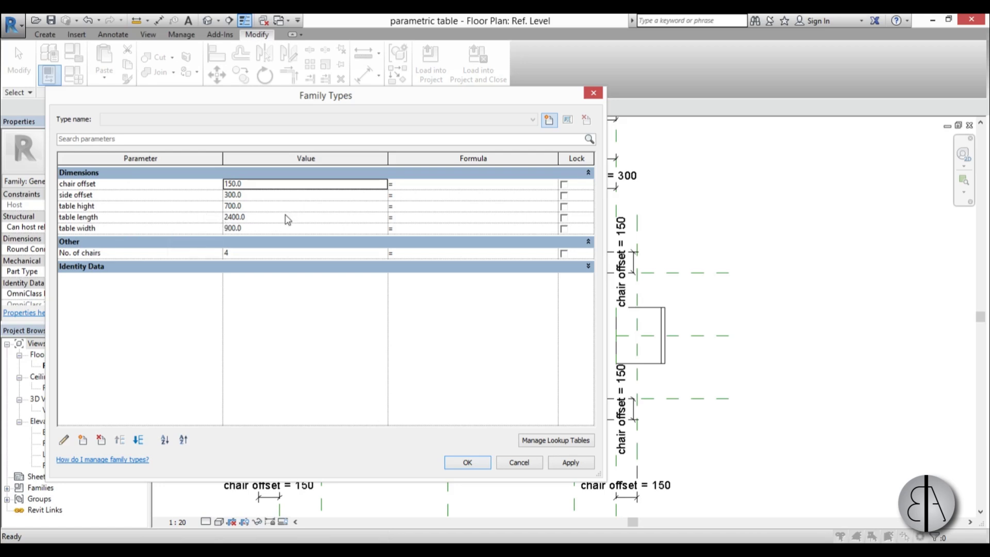
# Set the table length to 1300 and No. of chairs to 2 in the family types and apply both values
pyautogui.moveTo(344, 96); pyautogui.dragTo(476, 132)
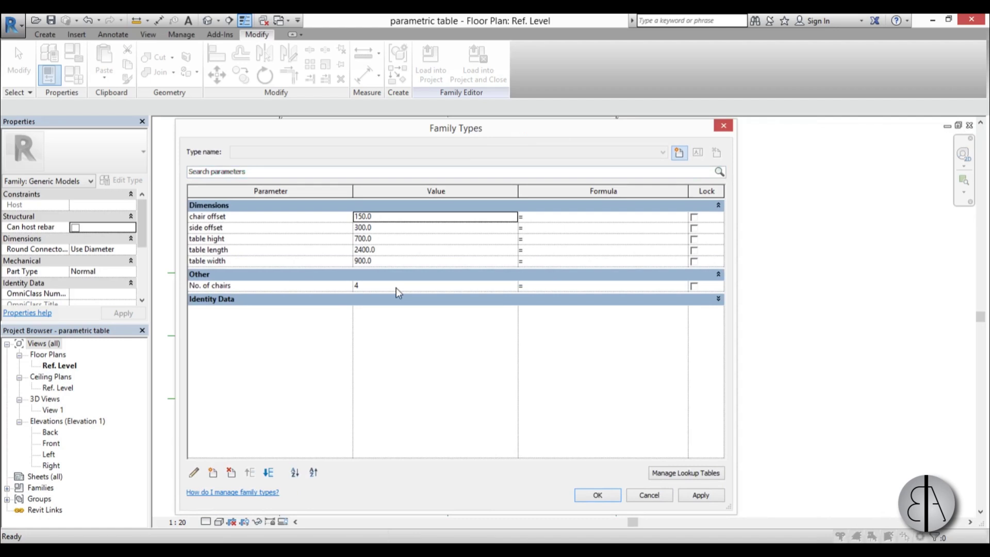
pyautogui.moveTo(404, 135); pyautogui.dragTo(686, 331)
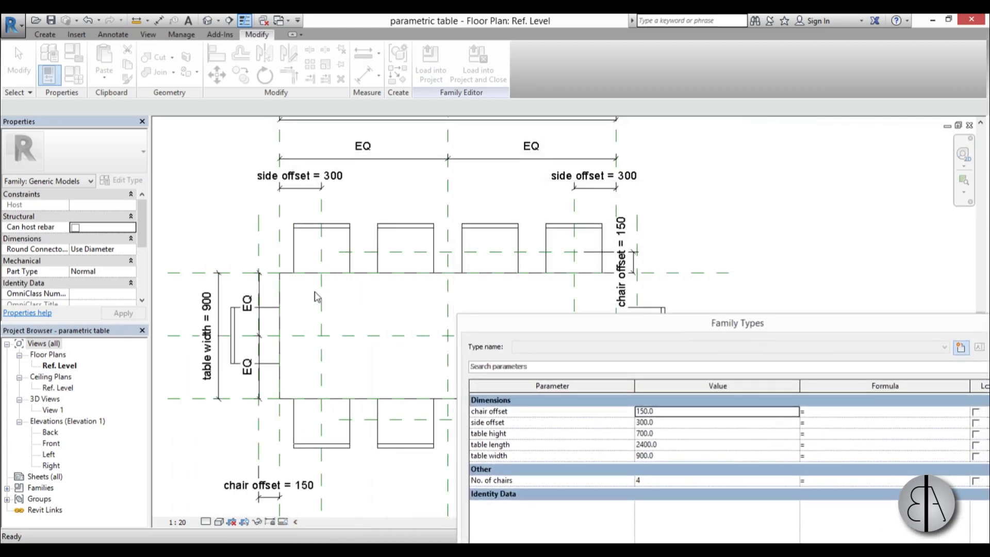
pyautogui.moveTo(609, 330); pyautogui.dragTo(282, 164)
pyautogui.click(339, 276)
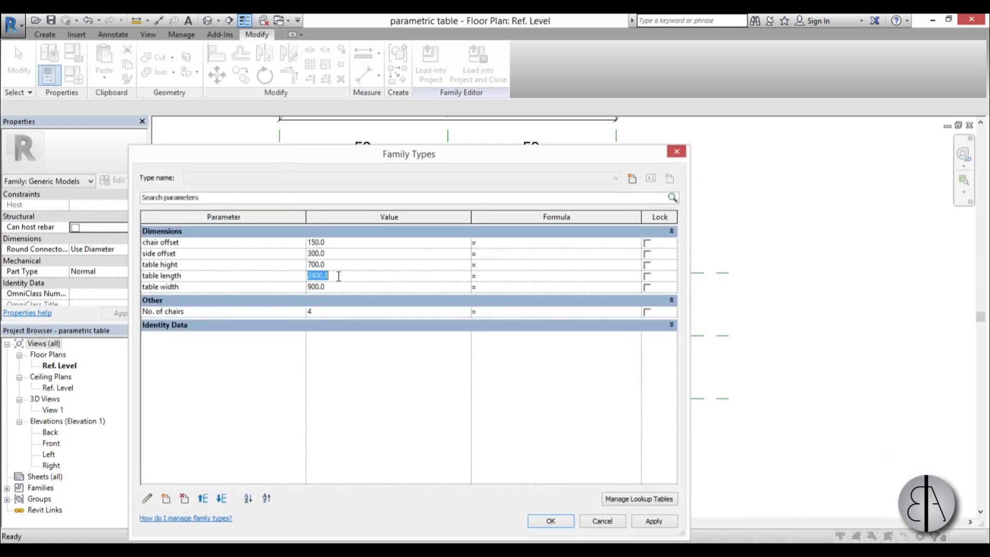
pyautogui.write('1300')
pyautogui.click(345, 312)
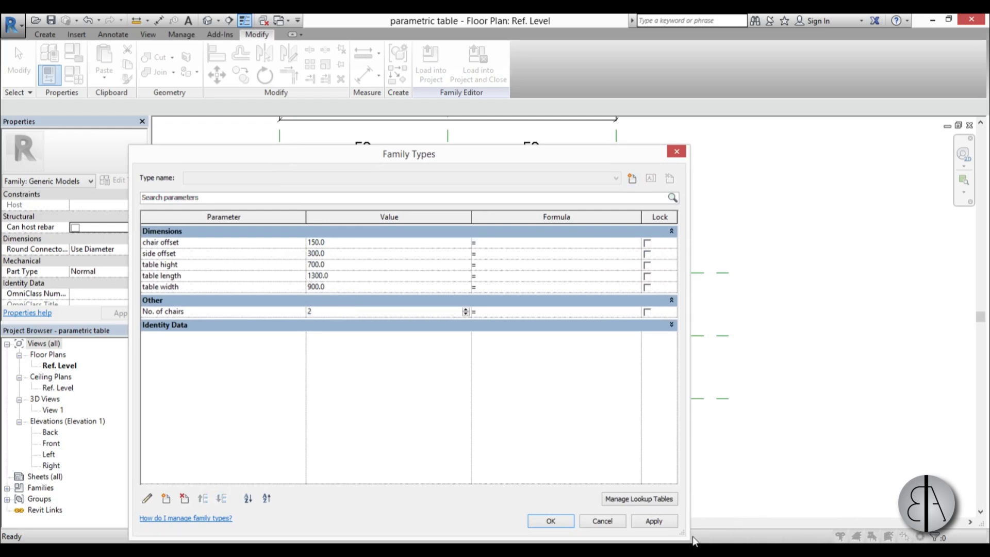
pyautogui.click(654, 521)
pyautogui.click(551, 521)
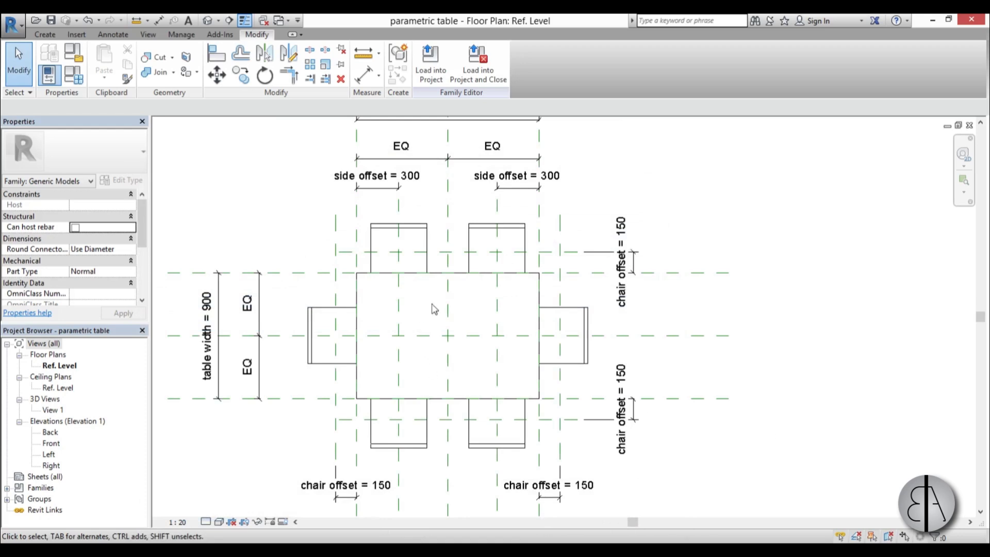
pyautogui.scroll(2, 424, 282)
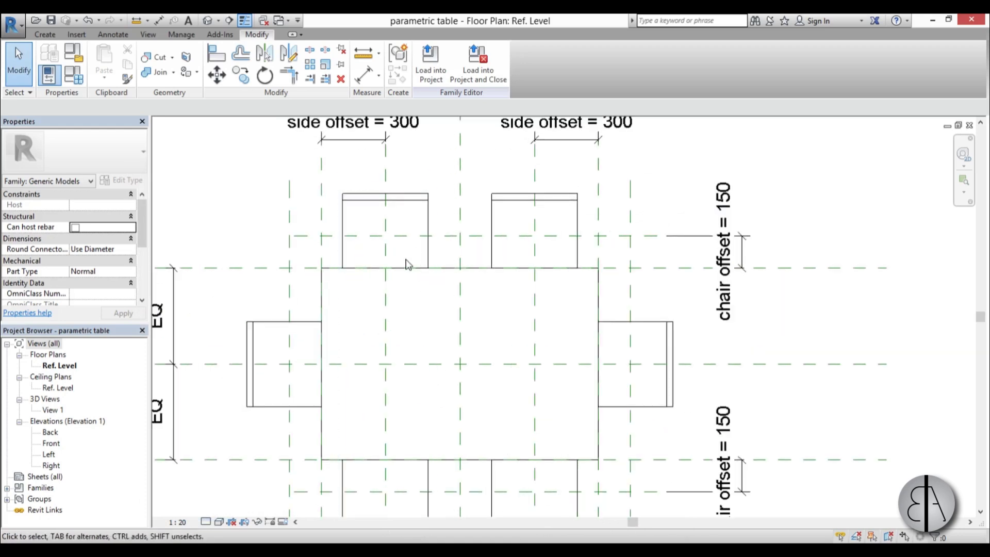
pyautogui.scroll(-2, 443, 420)
pyautogui.moveTo(442, 420); pyautogui.dragTo(437, 363, button='middle')
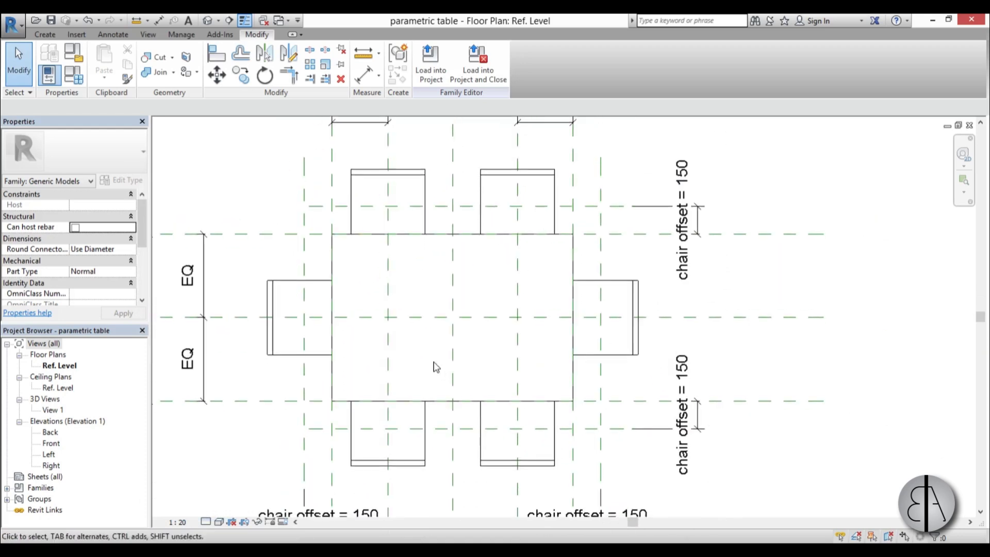
pyautogui.scroll(-2, 434, 433)
pyautogui.scroll(-1, 426, 410)
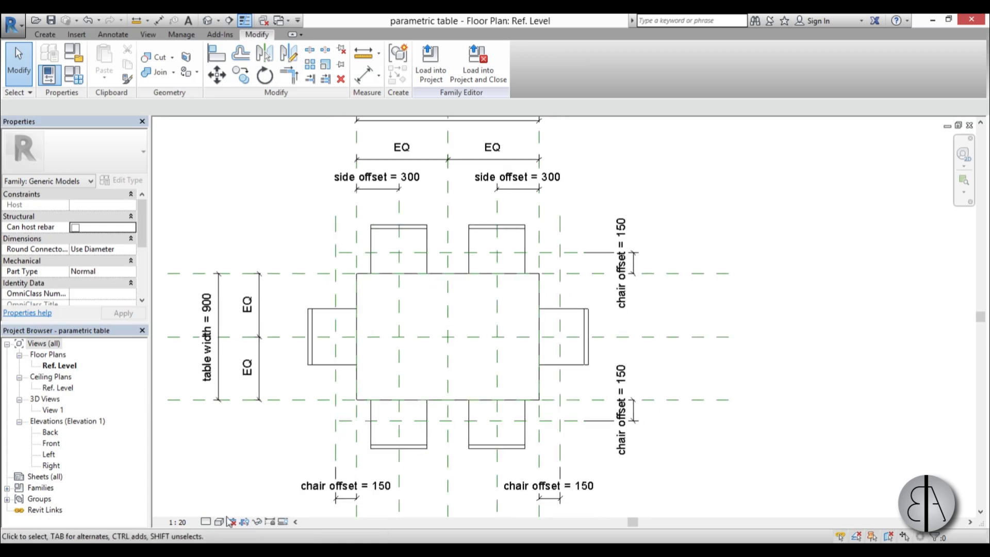
pyautogui.moveTo(340, 432); pyautogui.dragTo(337, 442, button='middle')
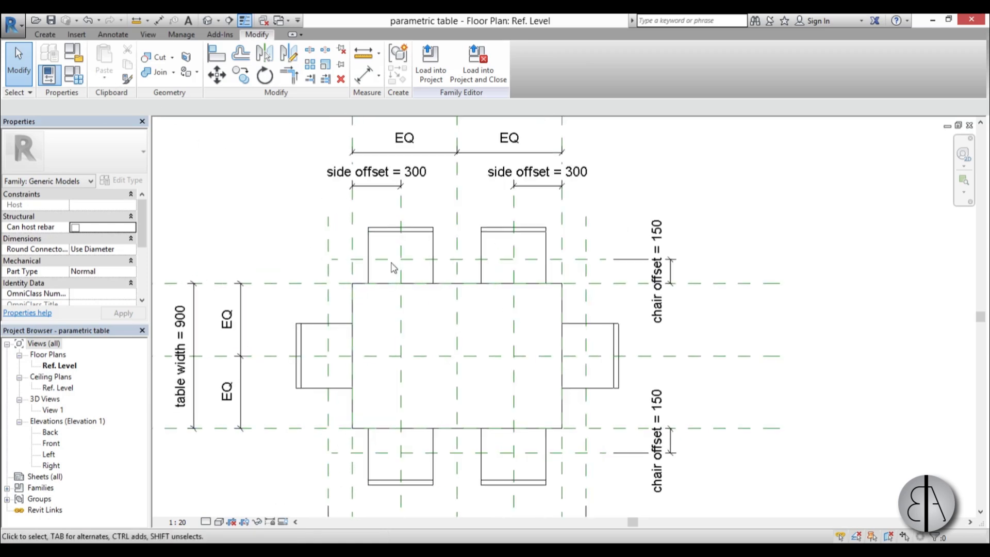
# Try driving the No. of chairs parameter with the formula table length / 65 mm and undo it
pyautogui.click(73, 75)
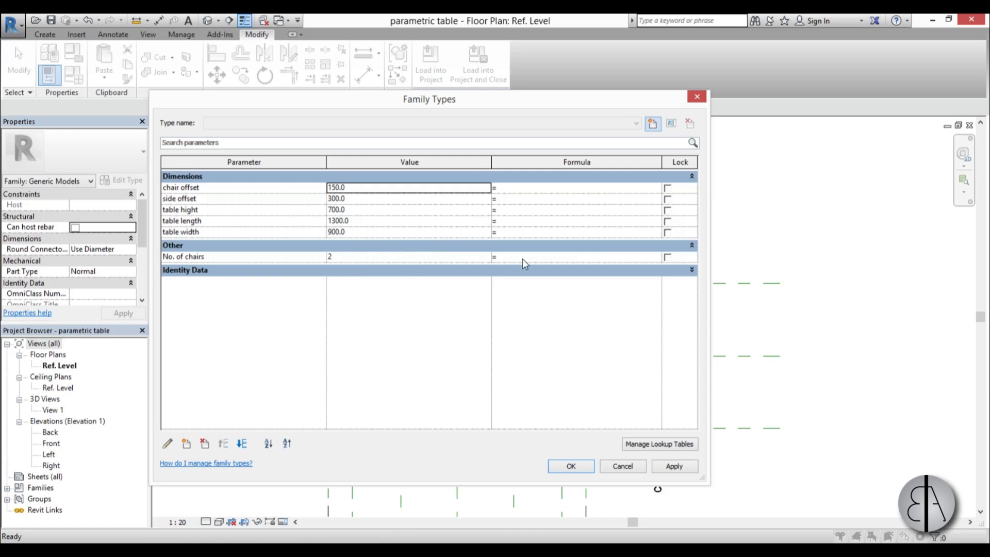
pyautogui.click(229, 220)
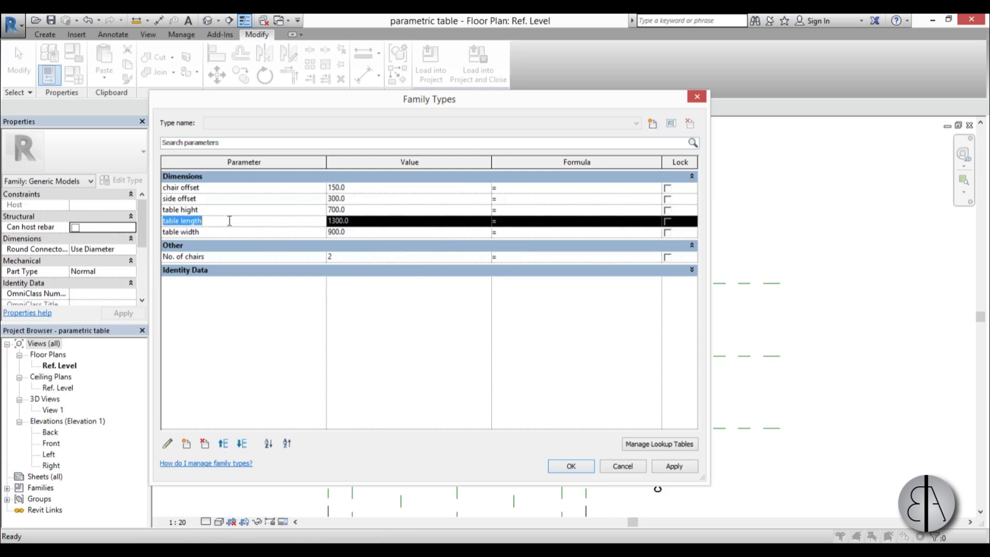
pyautogui.click(524, 259)
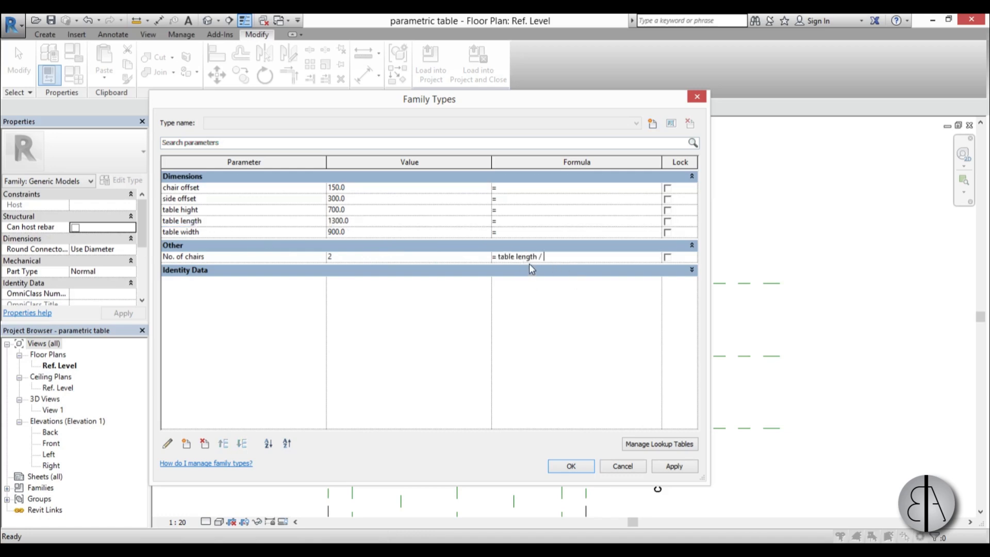
pyautogui.write('table length / 65 mm')
pyautogui.click(666, 468)
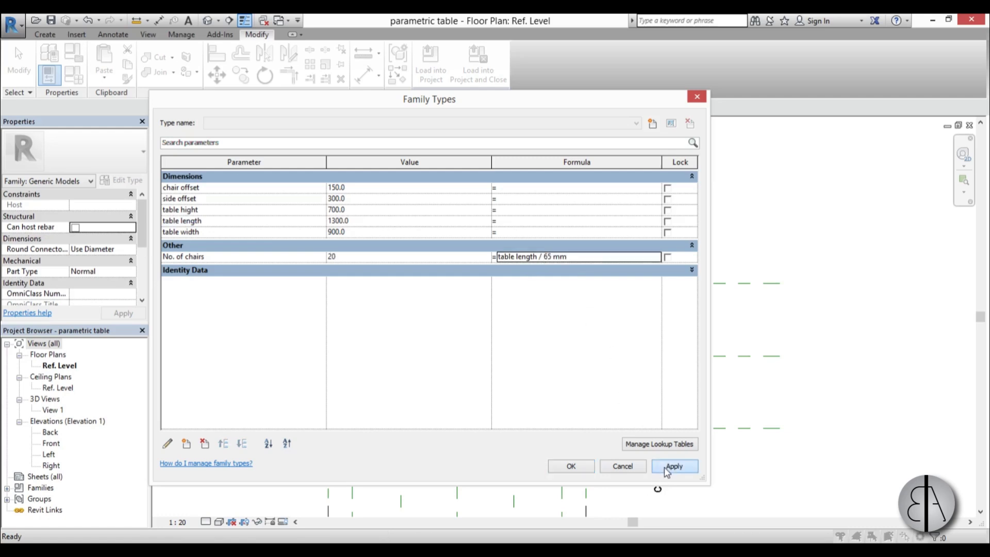
pyautogui.click(571, 466)
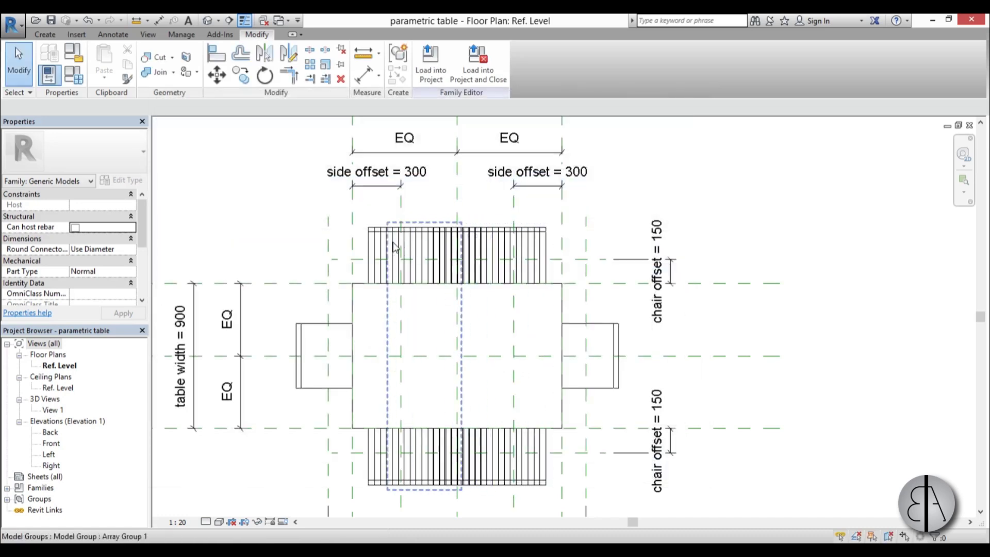
pyautogui.click(88, 21)
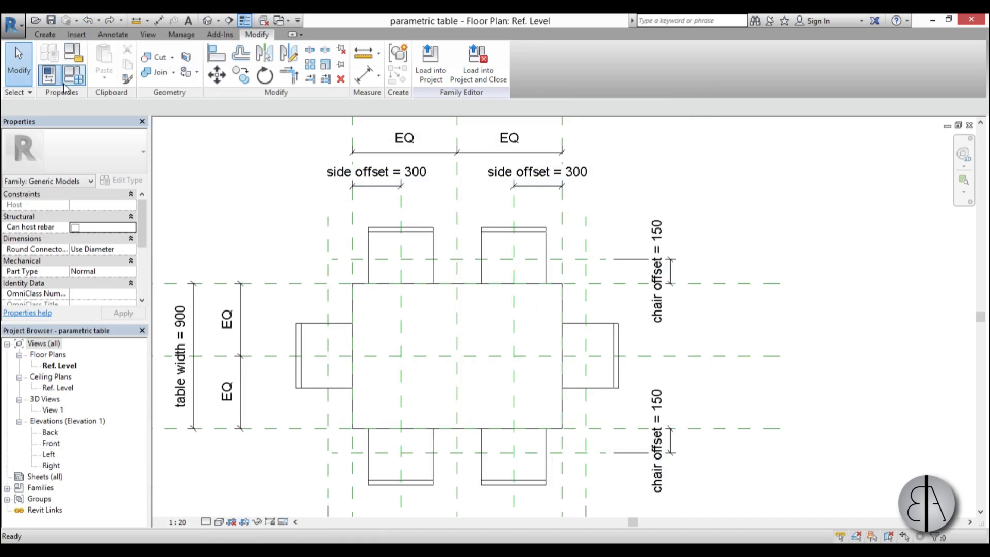
# Drive the No. of chairs parameter with the formula table length / 650 mm in the family types
pyautogui.click(49, 75)
pyautogui.click(519, 257)
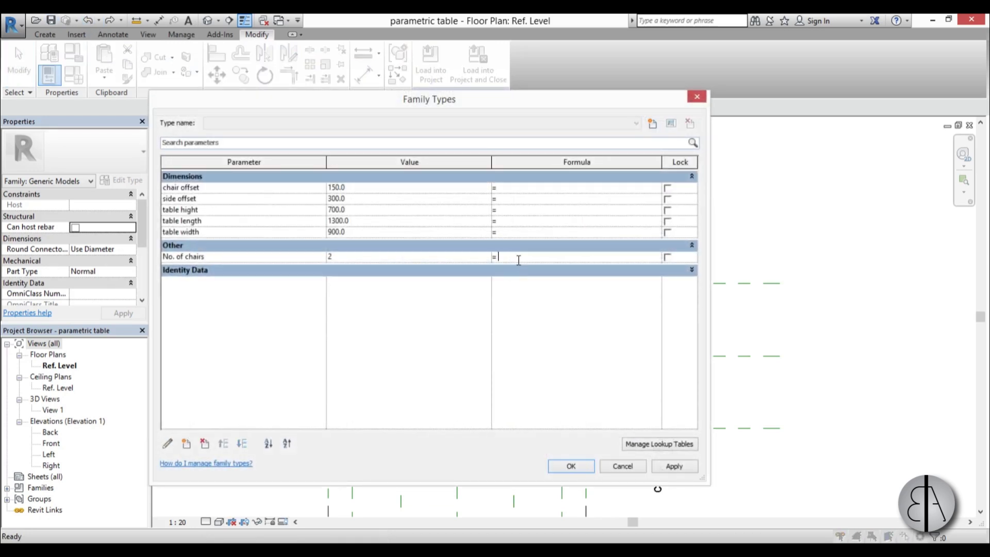
pyautogui.write('table length 650')
pyautogui.click(675, 466)
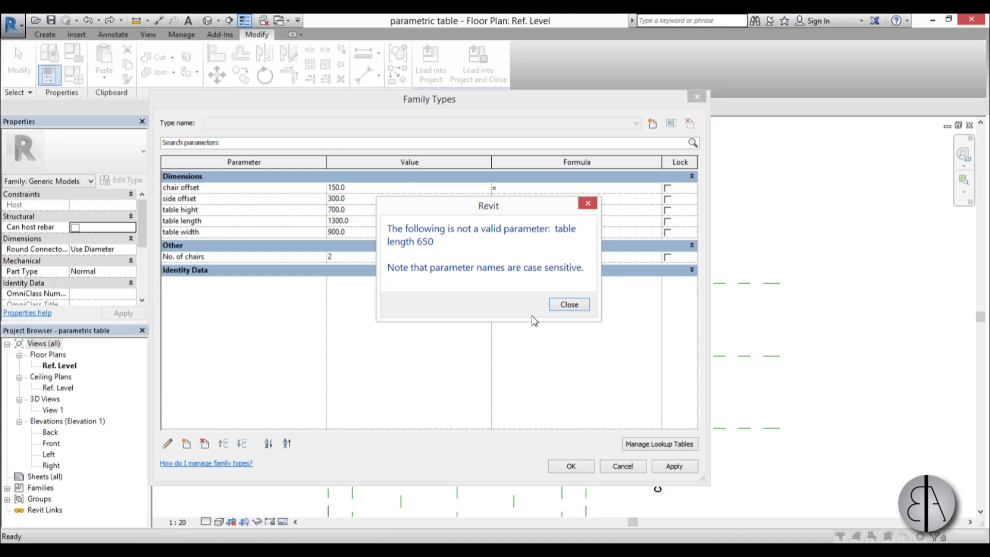
pyautogui.click(572, 307)
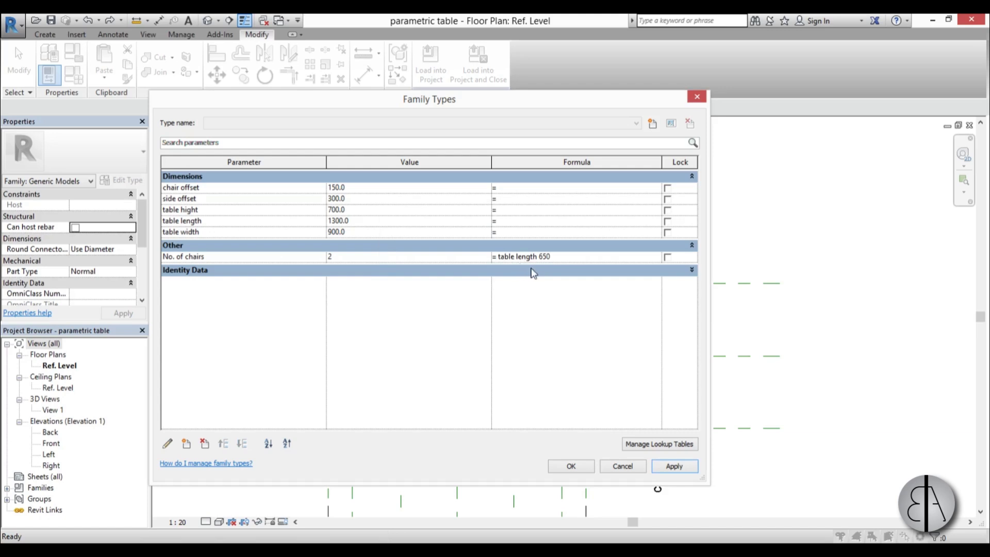
pyautogui.click(542, 257)
pyautogui.press('Left')
pyautogui.write('/')
pyautogui.click(620, 256)
pyautogui.write('mm')
pyautogui.click(571, 466)
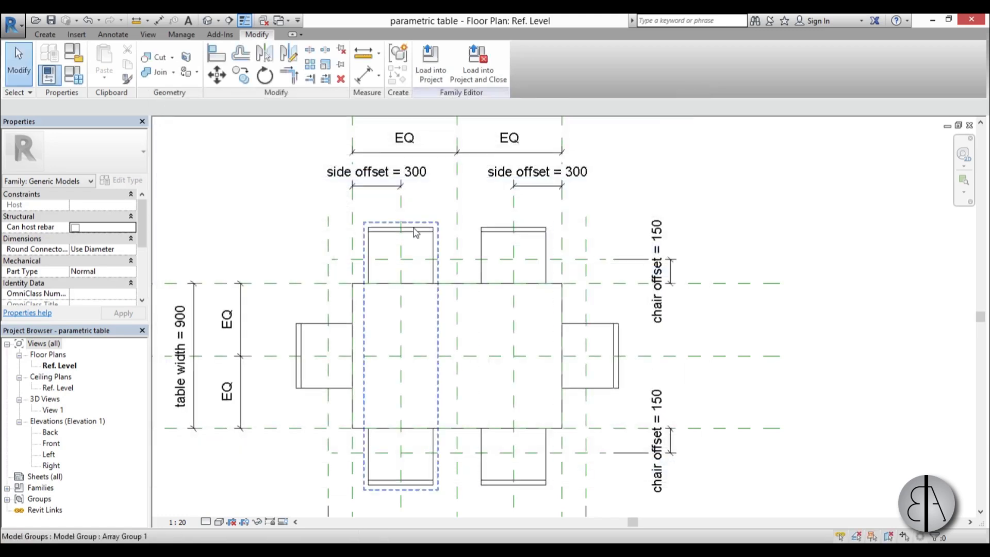
# Test the chair count formula by setting the table length to 2000 in the family types
pyautogui.moveTo(485, 378); pyautogui.dragTo(490, 351, button='middle')
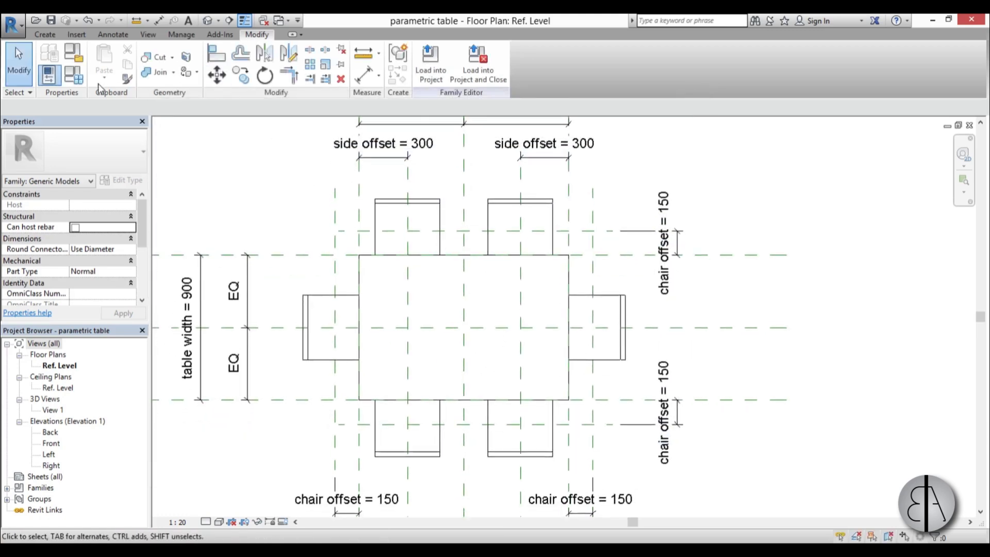
pyautogui.click(73, 76)
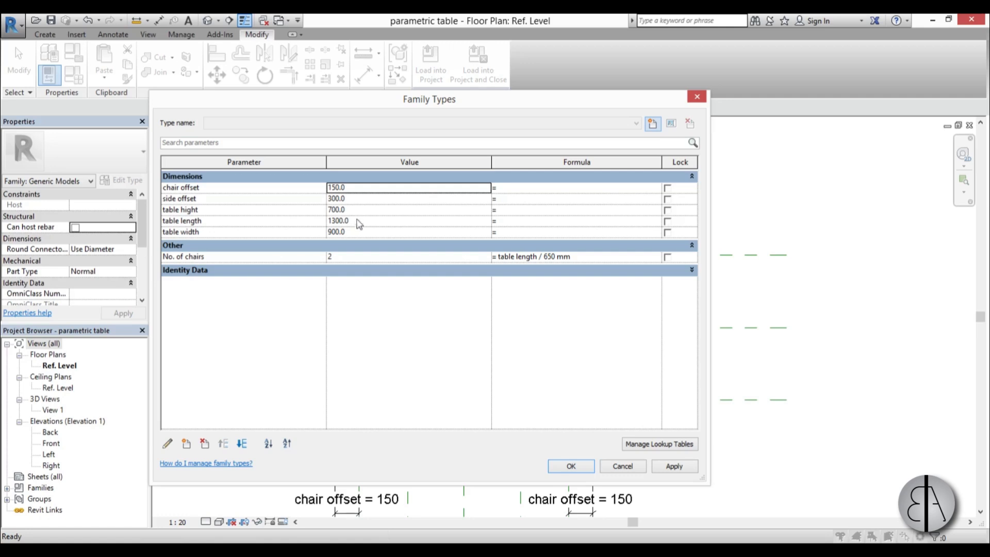
pyautogui.click(361, 221)
pyautogui.write('20')
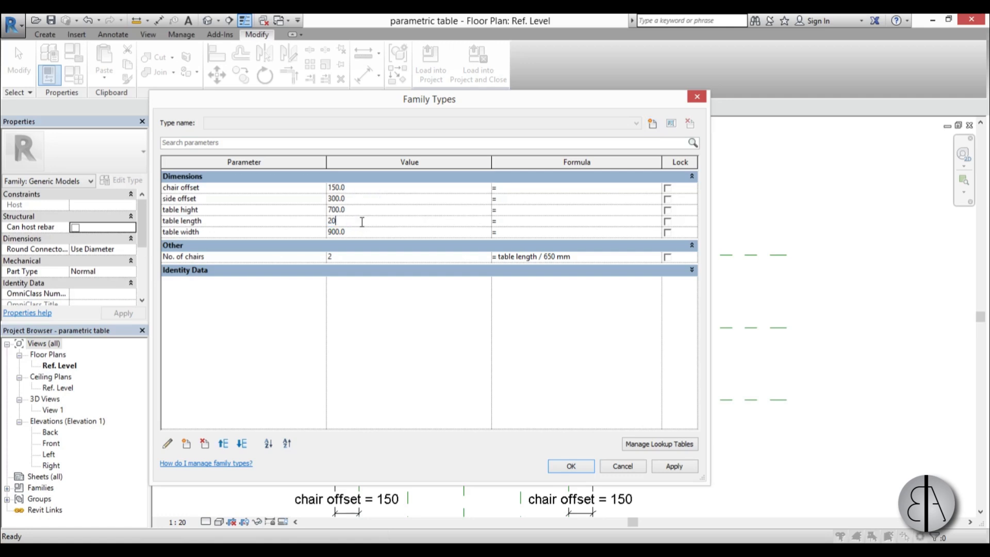
pyautogui.click(672, 467)
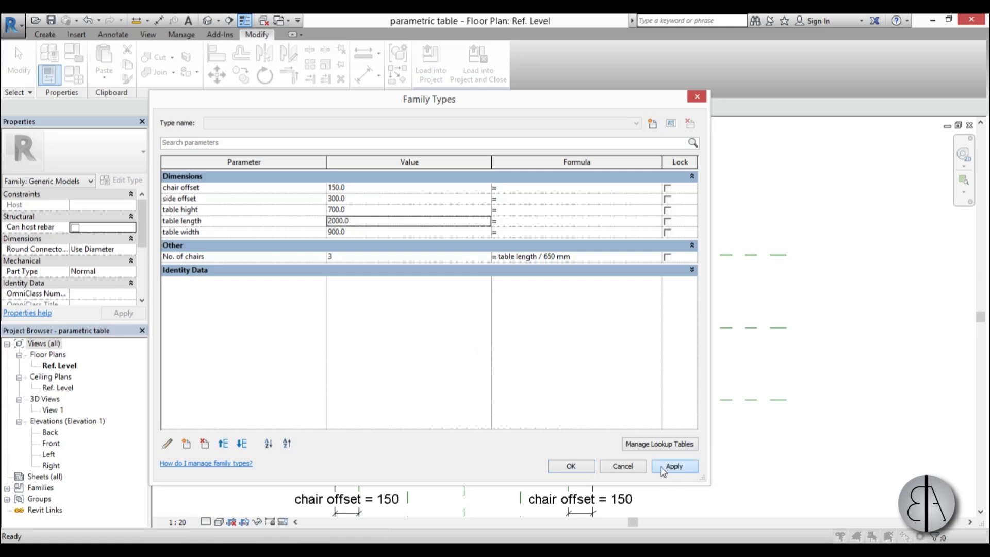
pyautogui.click(582, 469)
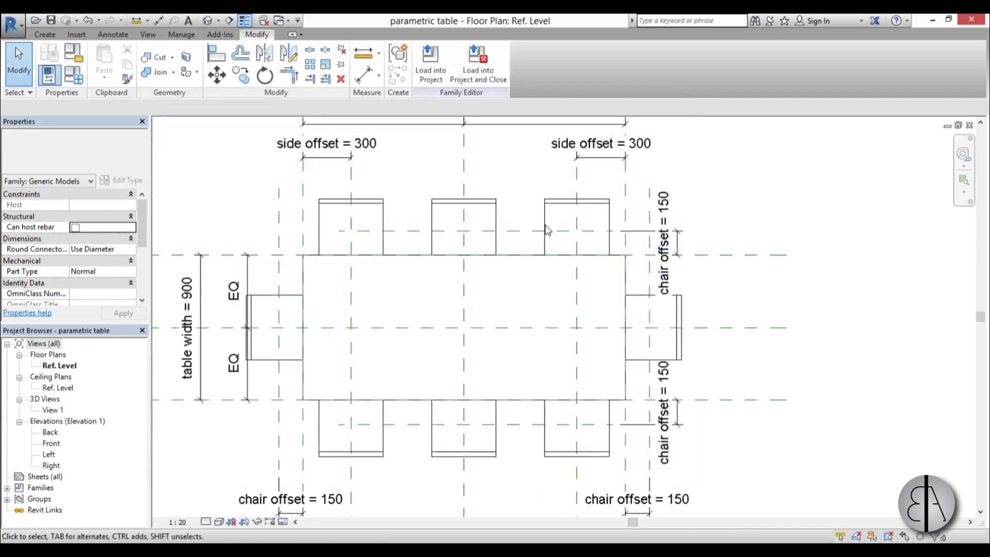
# Set the table length to 2400 in the family types and apply it to the table
pyautogui.click(74, 75)
pyautogui.click(368, 221)
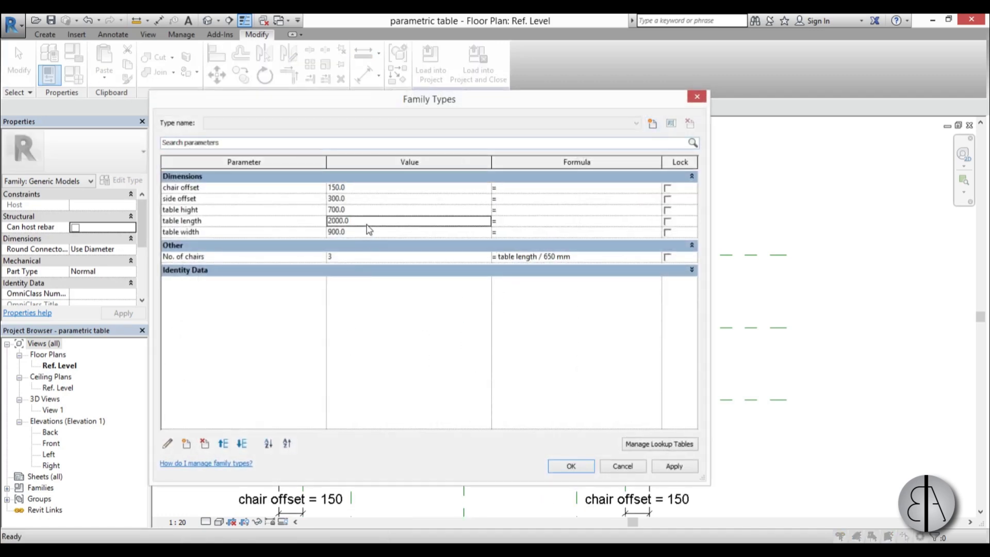
pyautogui.write('4')
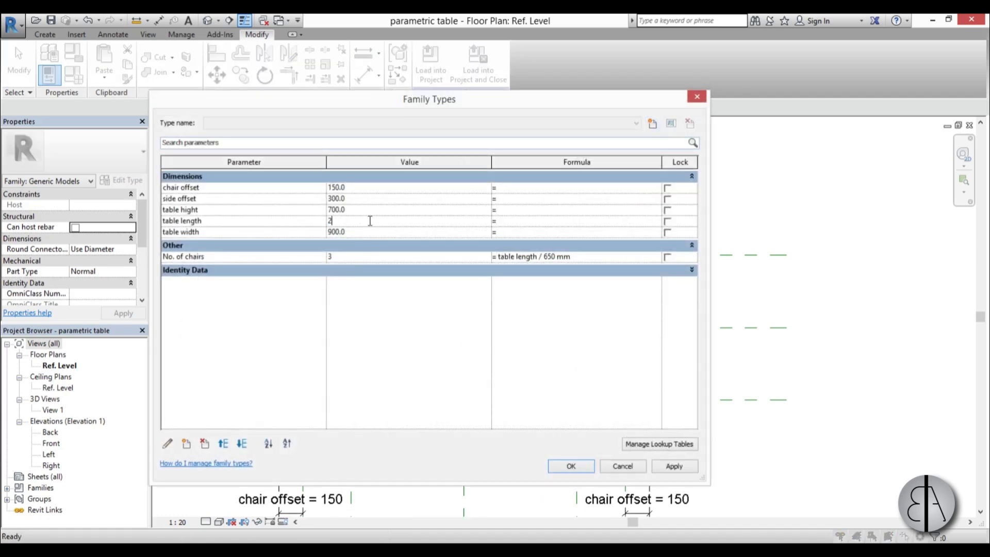
pyautogui.click(674, 465)
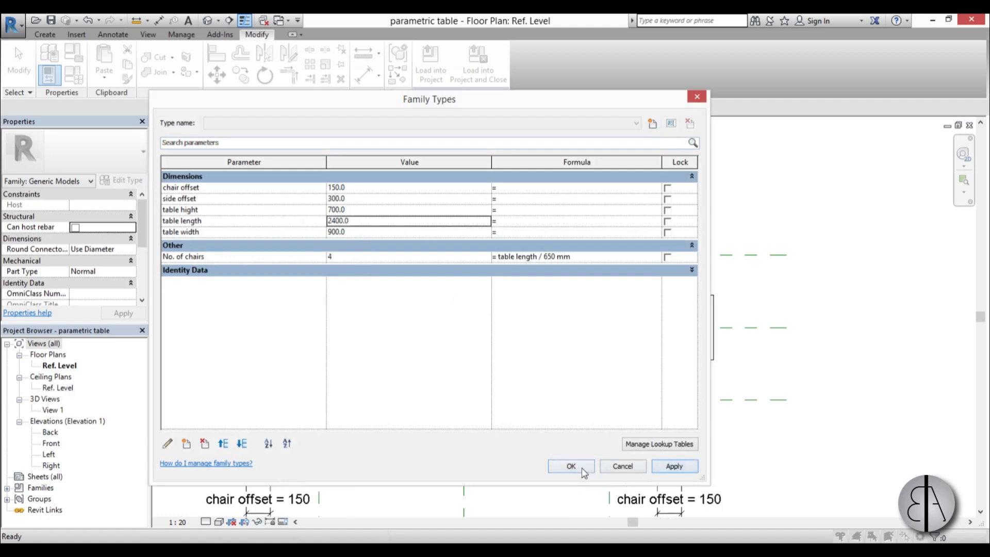
pyautogui.click(570, 466)
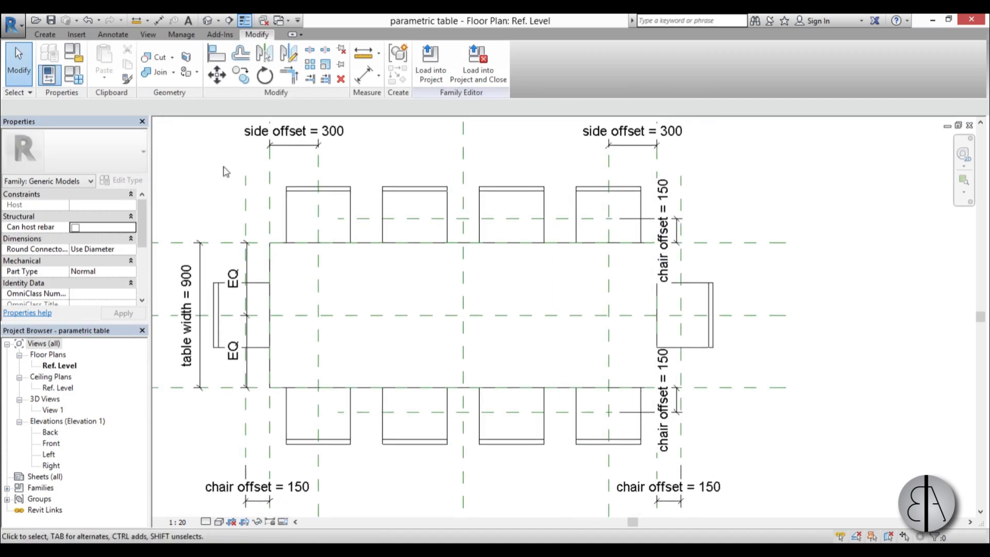
# Set the table length to 1200 in the family types and apply it to the table
pyautogui.click(68, 75)
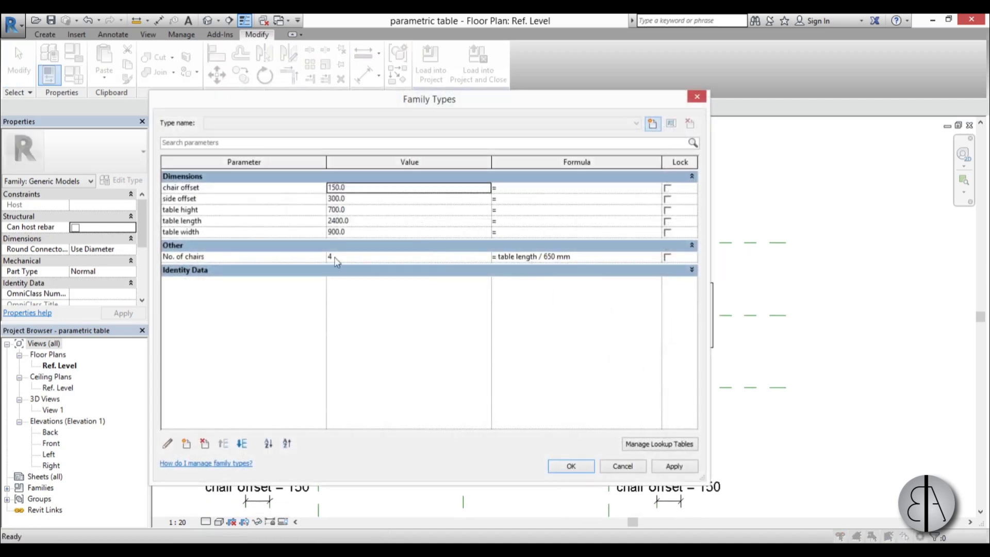
pyautogui.click(360, 222)
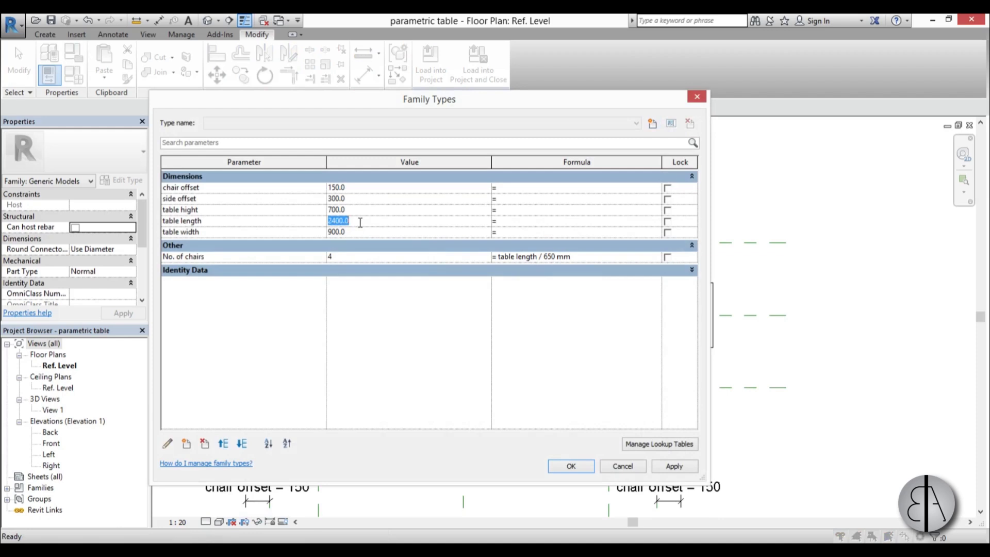
pyautogui.write('13')
pyautogui.write('00')
pyautogui.click(675, 466)
pyautogui.click(571, 465)
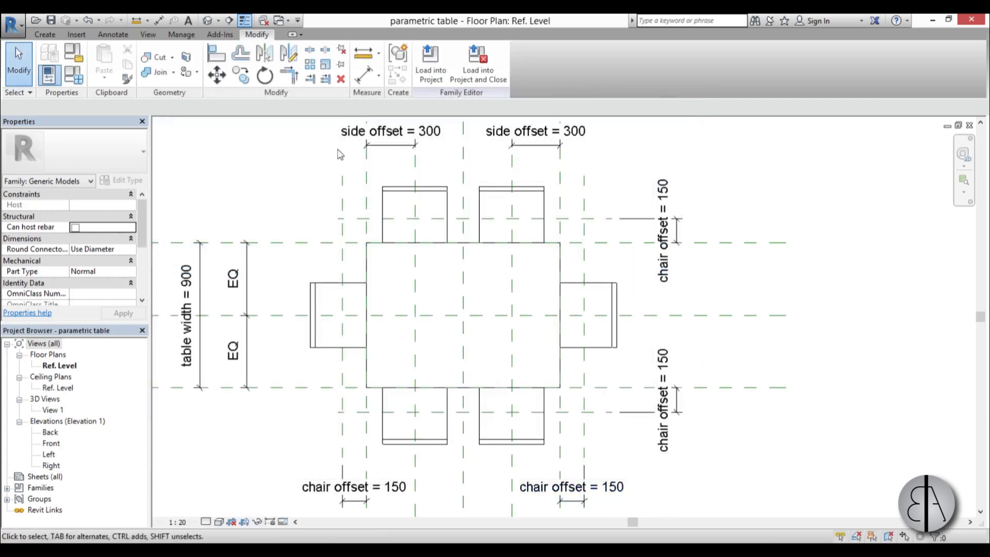
# Try setting the table length to 800 in the family types, then discard the change
pyautogui.click(74, 75)
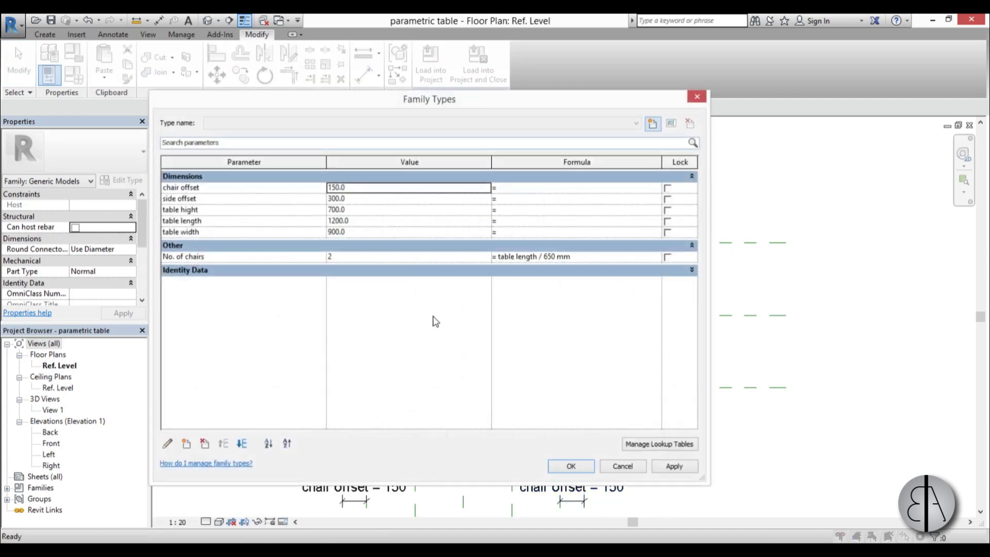
pyautogui.click(365, 221)
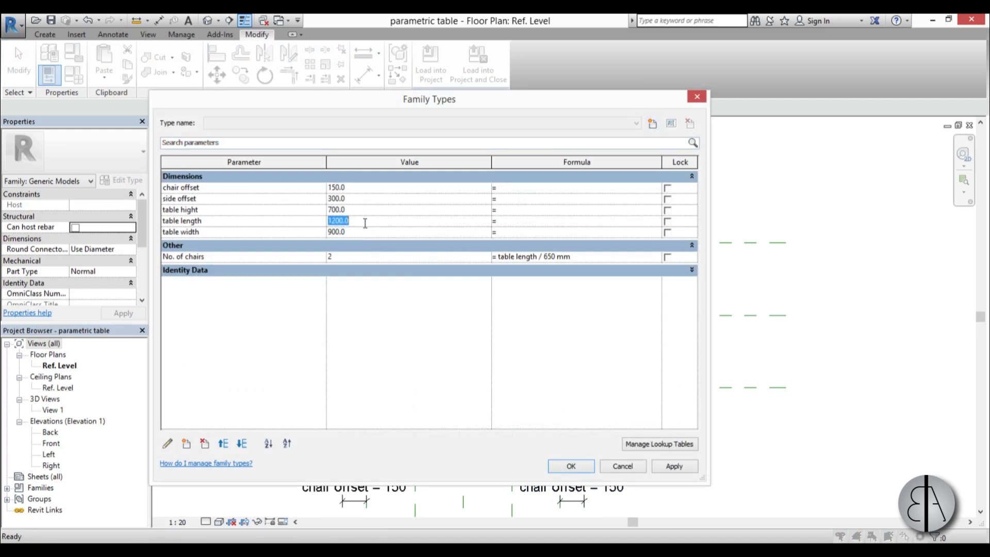
pyautogui.write('800')
pyautogui.click(690, 466)
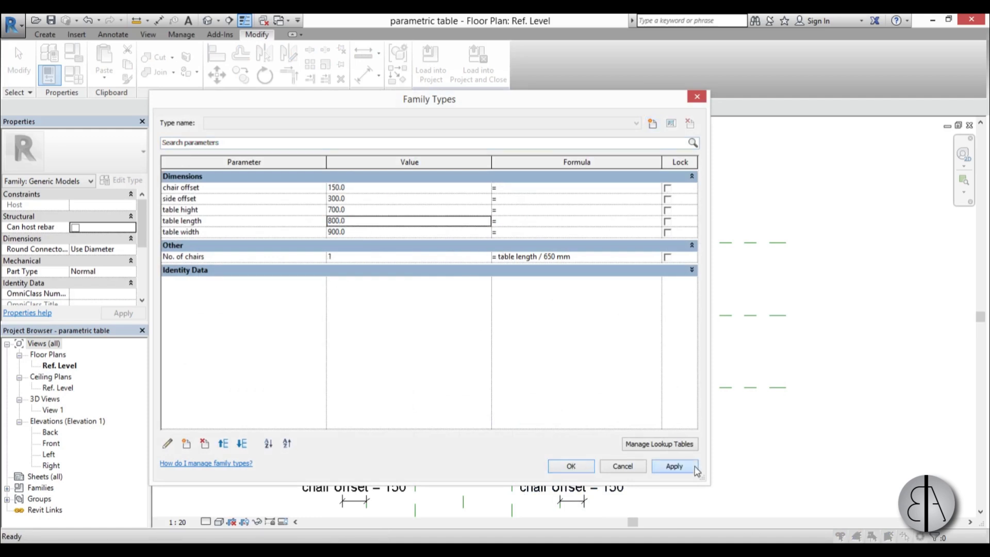
pyautogui.click(522, 338)
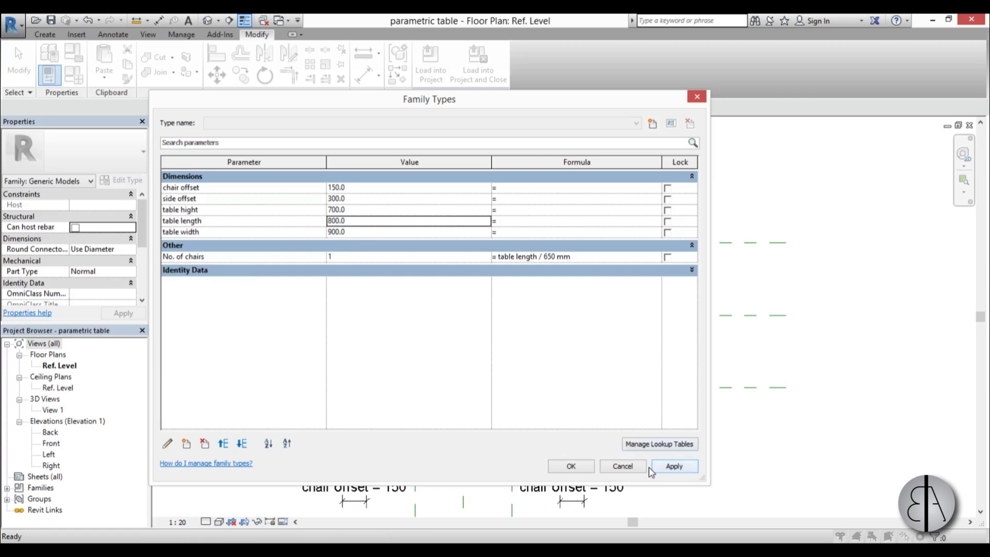
pyautogui.click(623, 466)
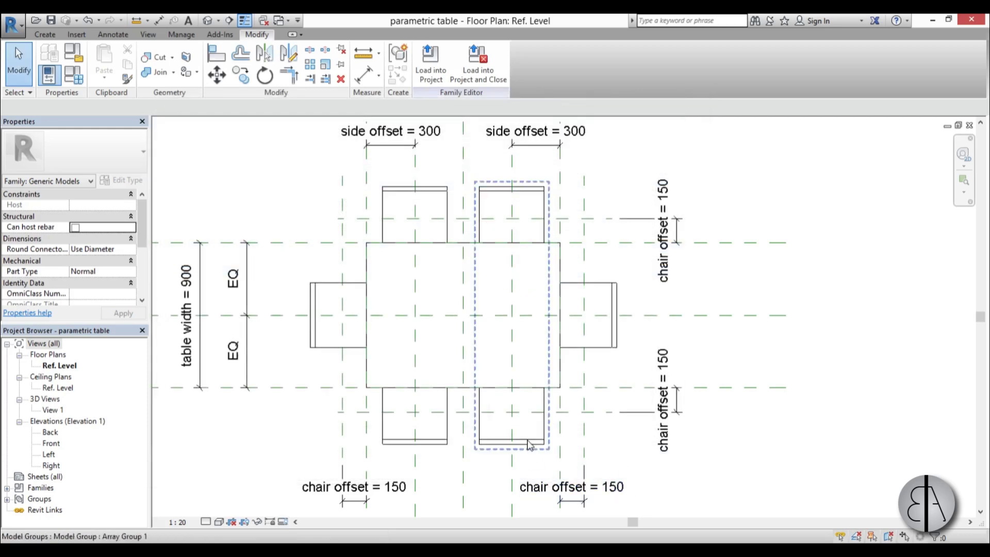
# Change the No. of chairs formula to if(table length > 1200 mm, table length / 650 mm, 2) in the family types and apply it
pyautogui.click(80, 77)
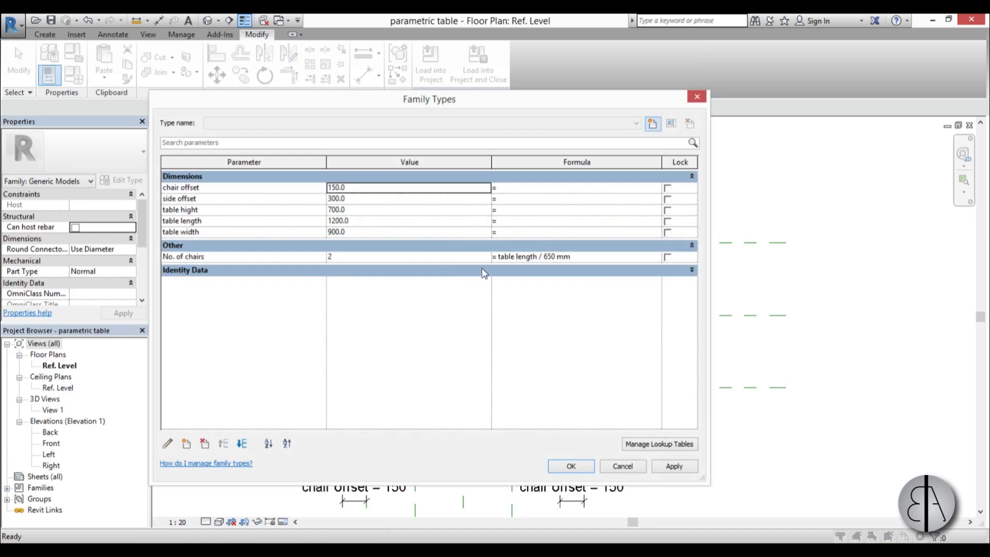
pyautogui.click(500, 258)
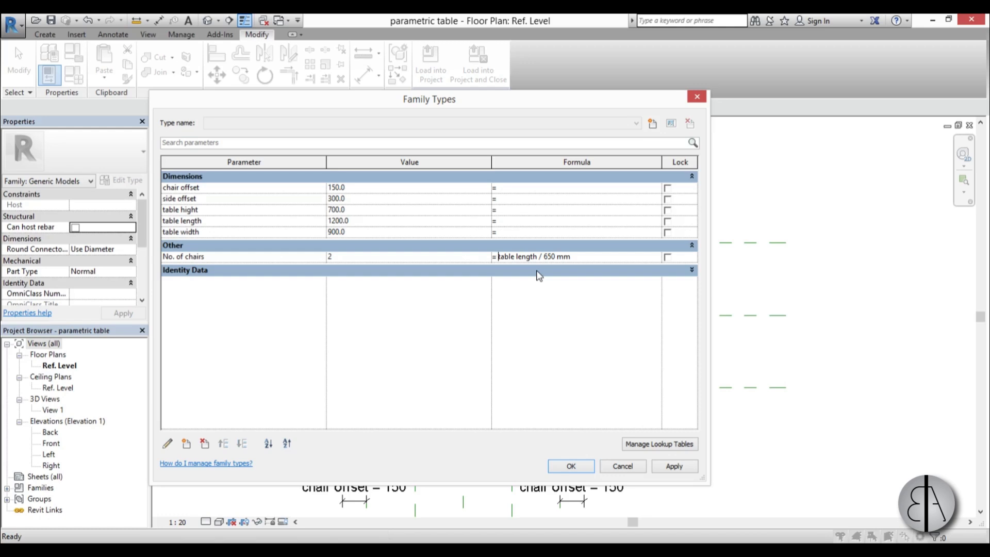
pyautogui.write('if(')
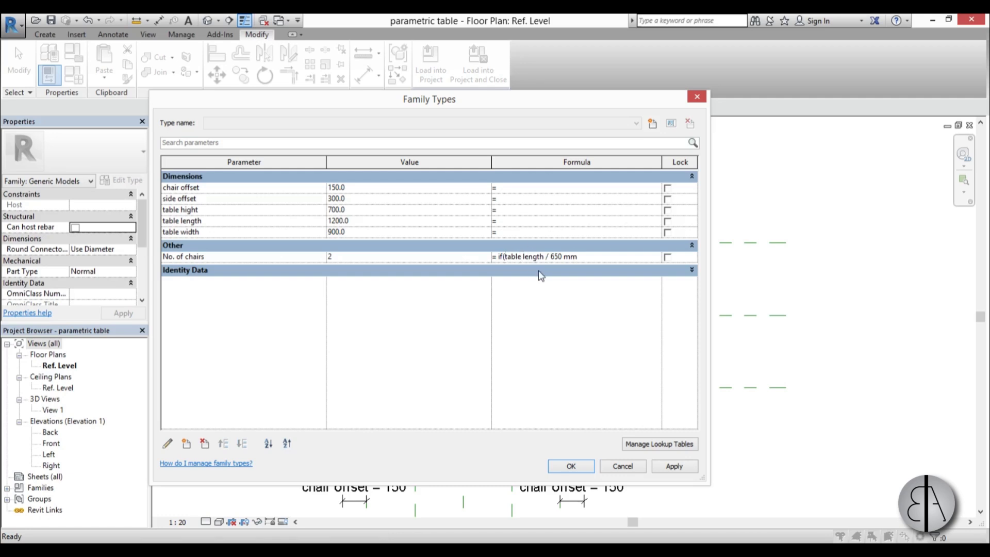
pyautogui.doubleClick(547, 258)
pyautogui.write('table length')
pyautogui.write('>')
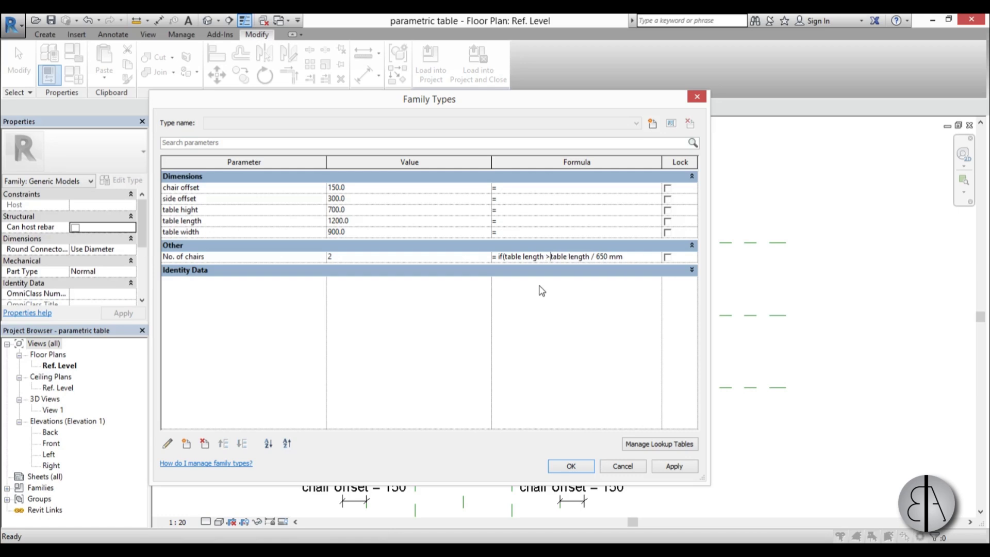
pyautogui.write(' 1200')
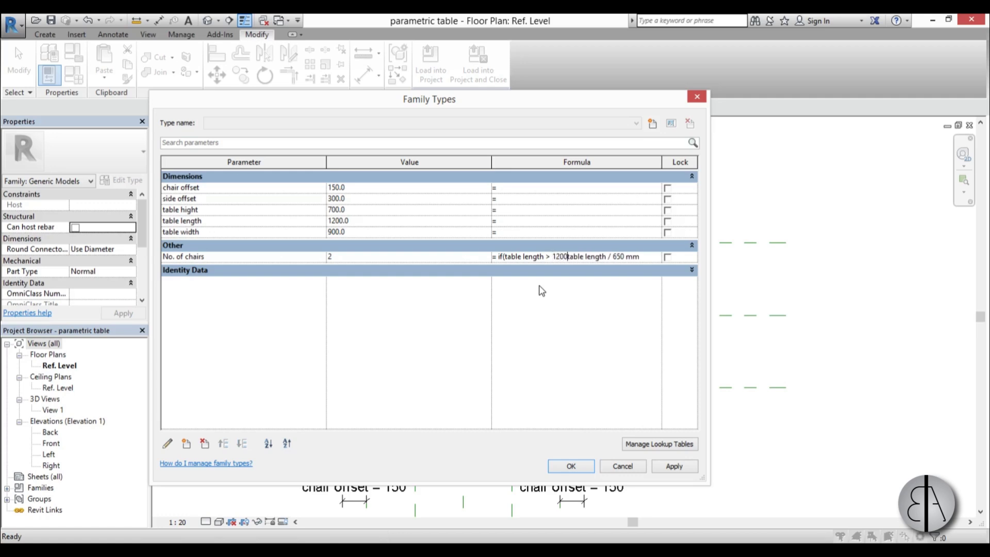
pyautogui.press('BackSpace')
pyautogui.write(',')
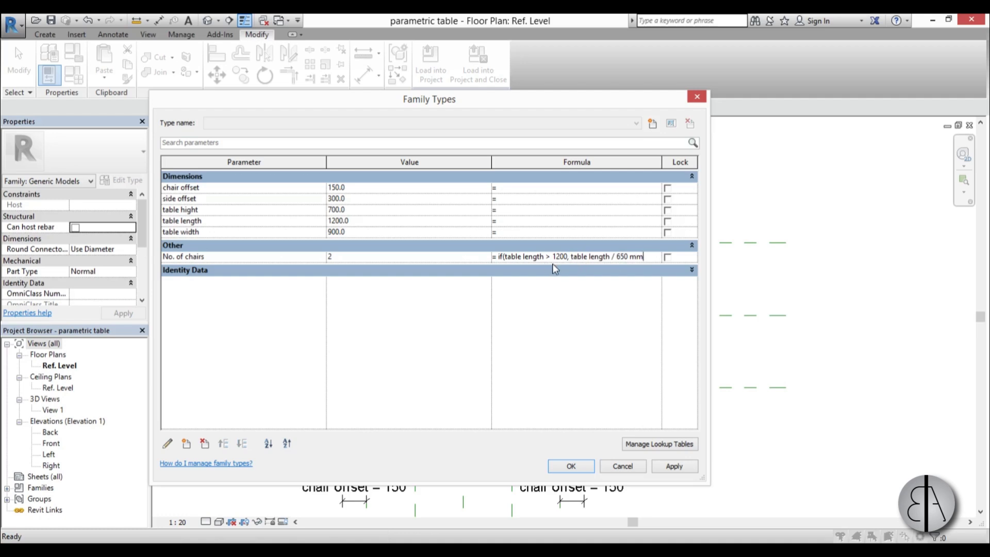
pyautogui.write(', 2)')
pyautogui.click(670, 466)
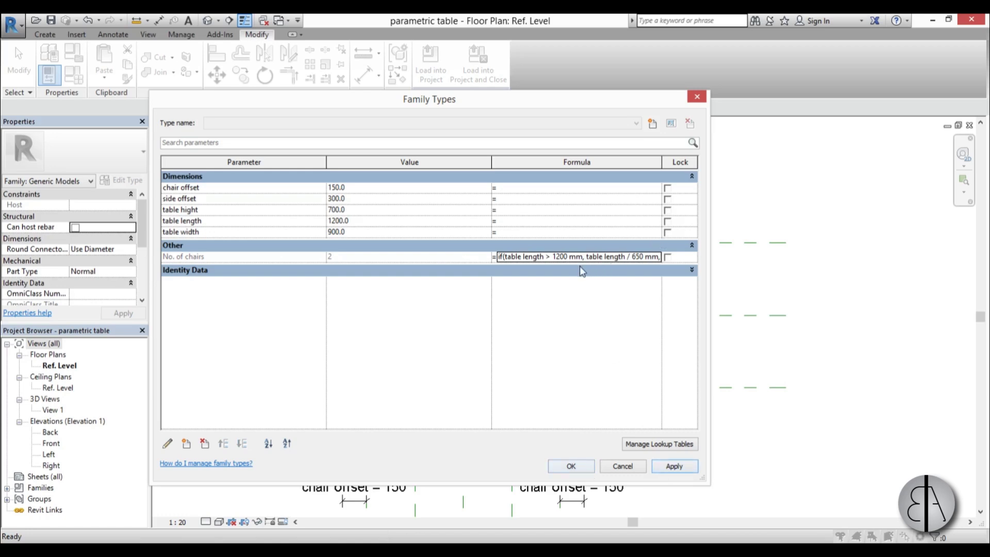
pyautogui.click(569, 467)
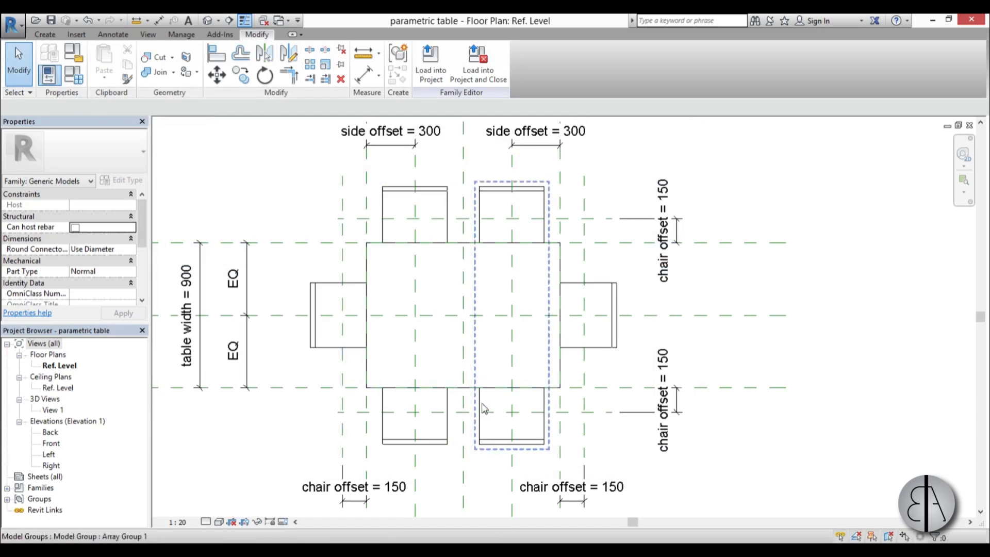
# Switch to the Project1 3D view and change the placed sto table's type to Table for 4
pyautogui.scroll(-2, 480, 338)
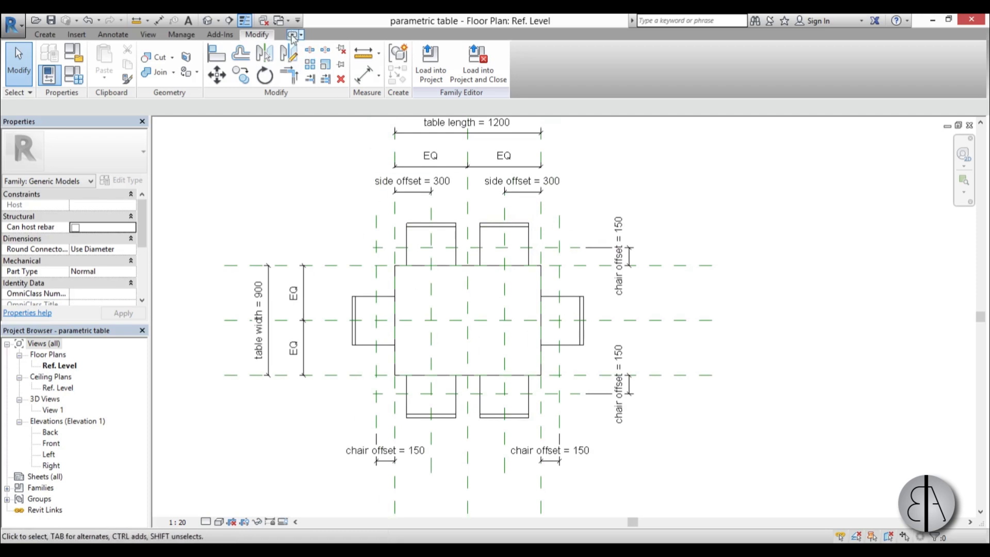
pyautogui.click(283, 21)
pyautogui.click(327, 37)
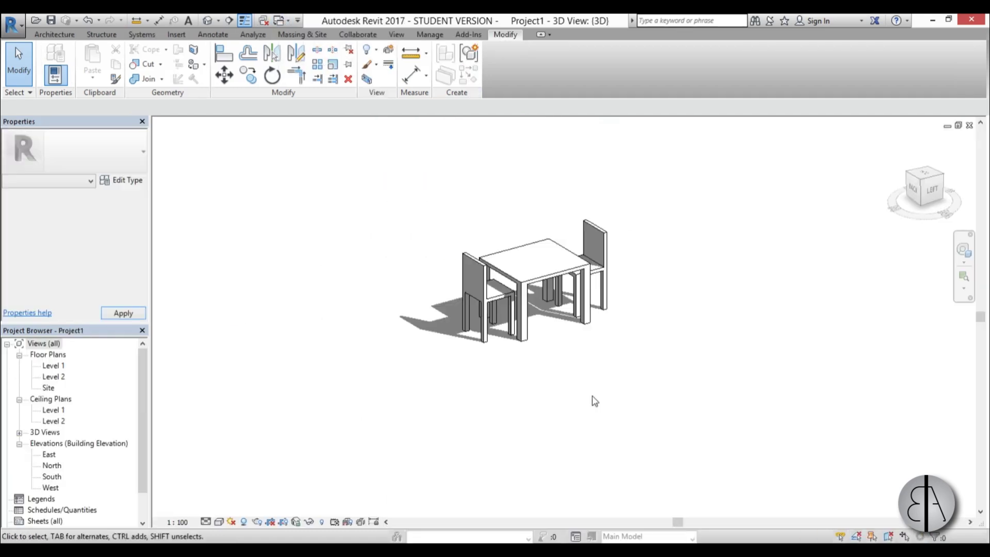
pyautogui.click(525, 292)
pyautogui.scroll(3, 552, 395)
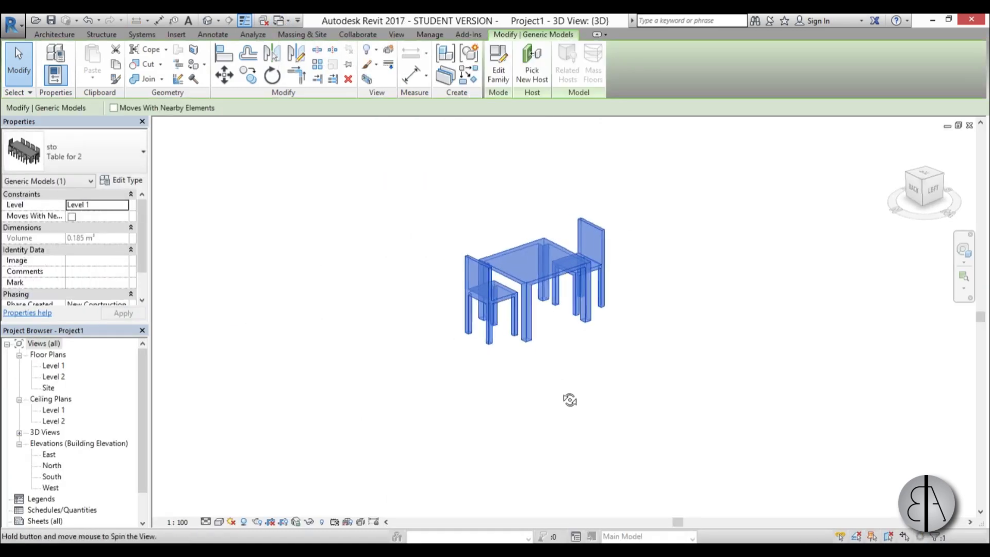
pyautogui.click(87, 162)
pyautogui.click(64, 243)
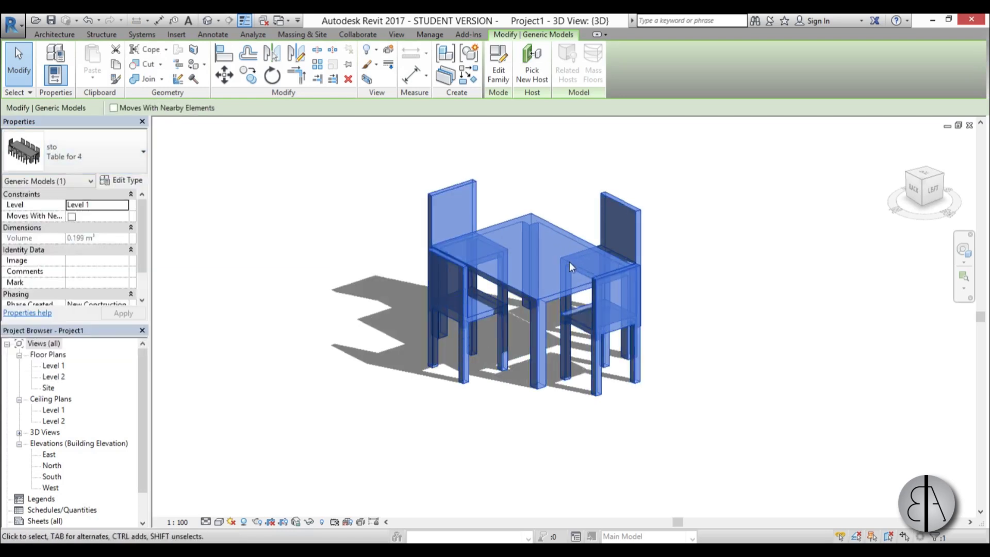
pyautogui.click(460, 411)
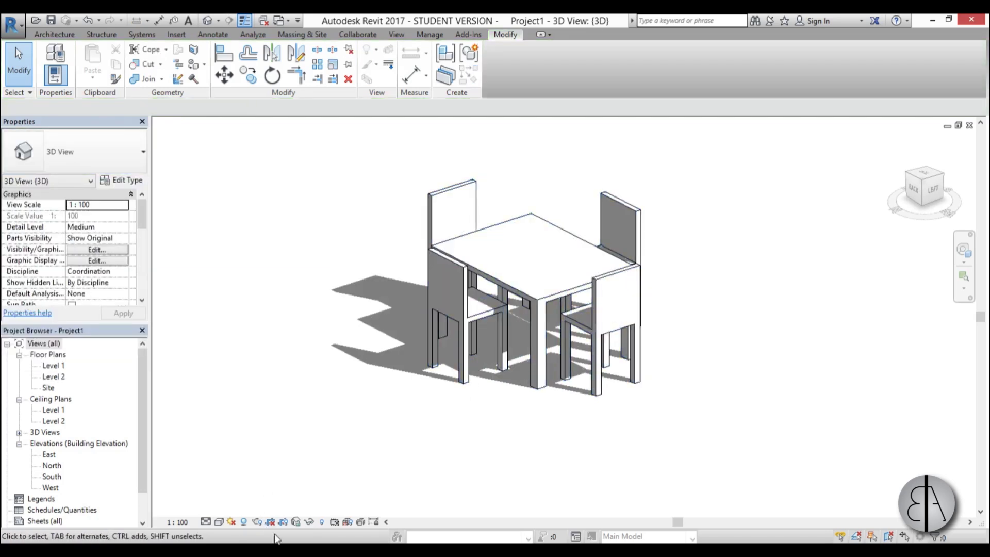
# Examine the parametric table family's chair arrangement in 3D View 1 and on the Ref. Level floor plan
pyautogui.click(281, 21)
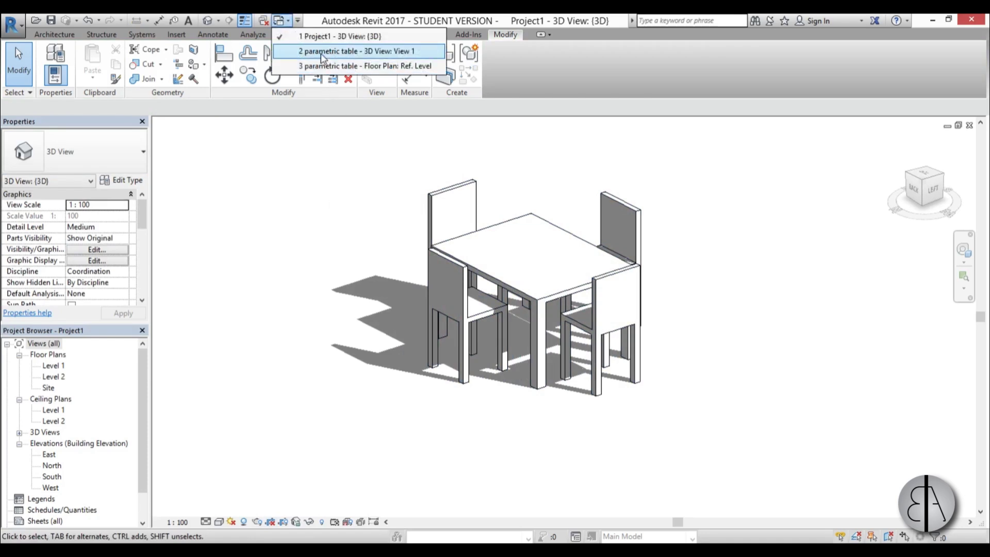
pyautogui.click(321, 52)
pyautogui.keyDown('shift'); pyautogui.moveTo(511, 407); pyautogui.dragTo(531, 416, button='middle'); pyautogui.keyUp('shift')
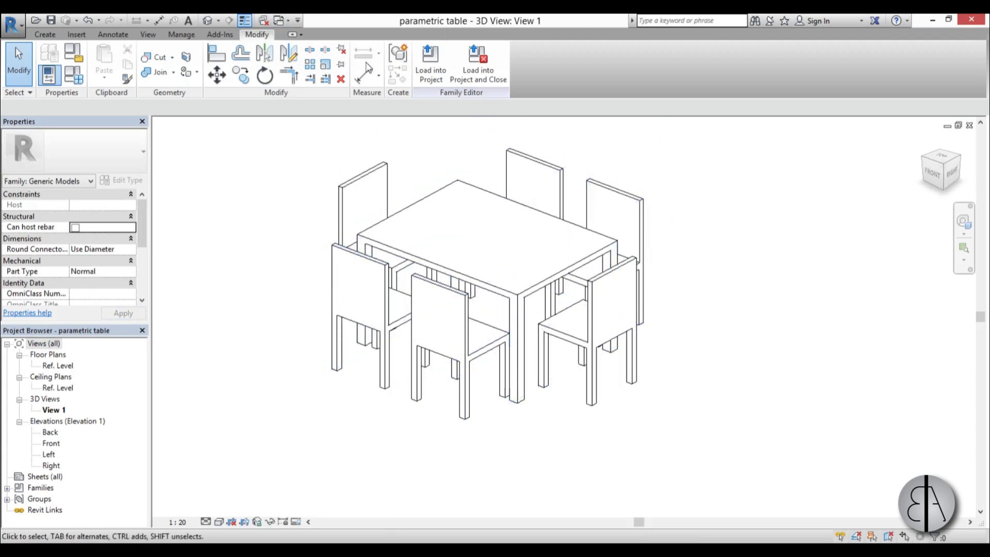
pyautogui.click(283, 21)
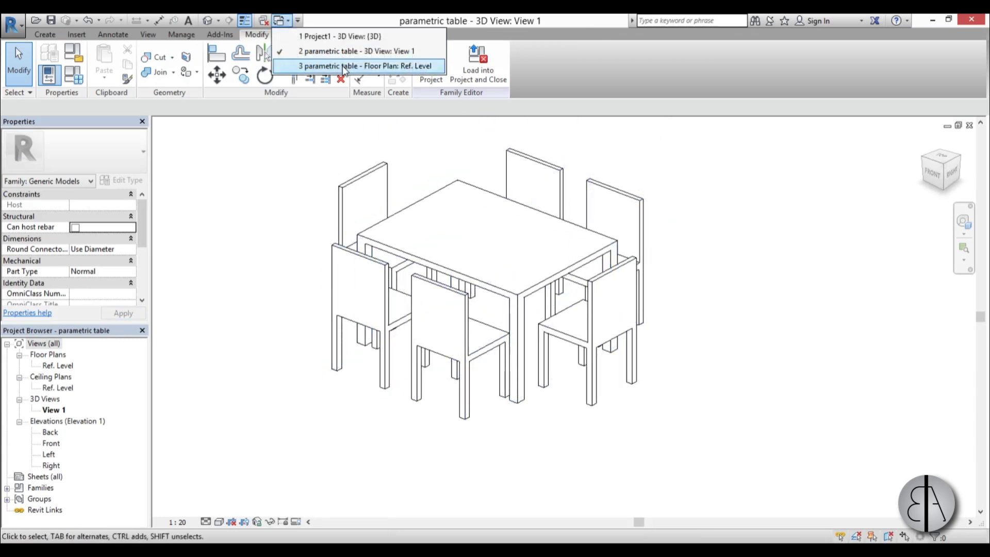
pyautogui.click(339, 66)
pyautogui.scroll(-2, 512, 336)
pyautogui.scroll(3, 486, 302)
pyautogui.scroll(1, 486, 302)
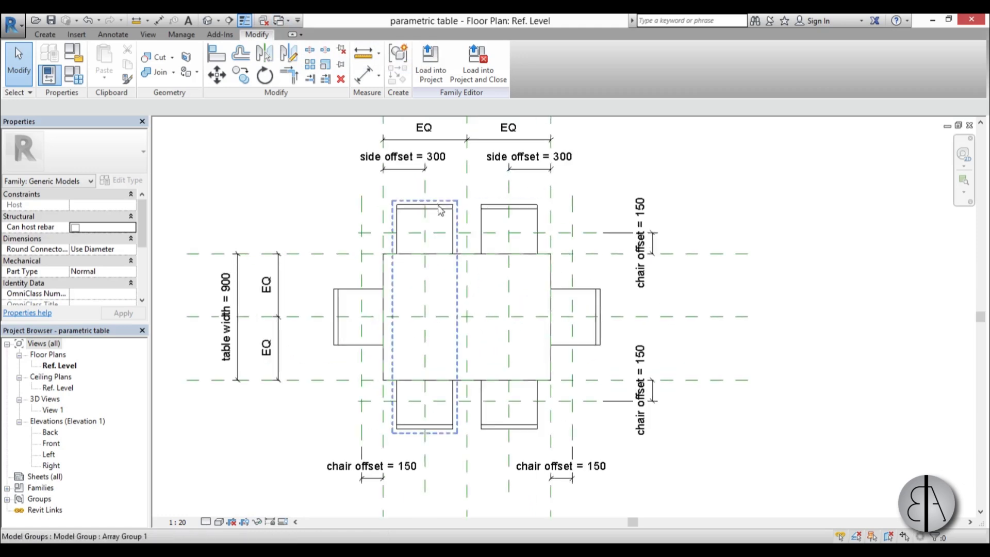
pyautogui.moveTo(456, 297); pyautogui.dragTo(466, 292, button='middle')
pyautogui.scroll(1, 411, 307)
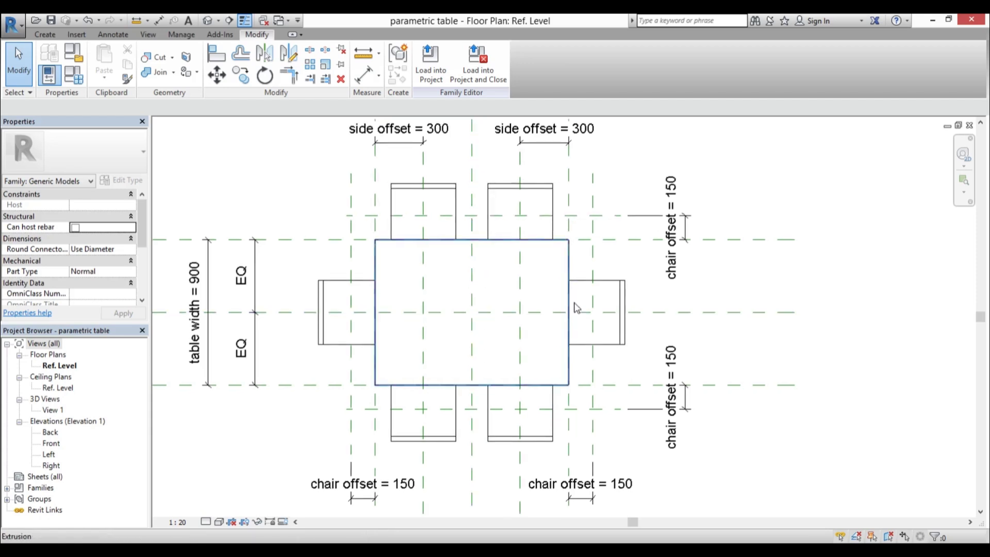
# Place two more chair family instances where the vertical center plane crosses the upper and lower chair offset planes, rotating the lower one to face the table
pyautogui.click(601, 287)
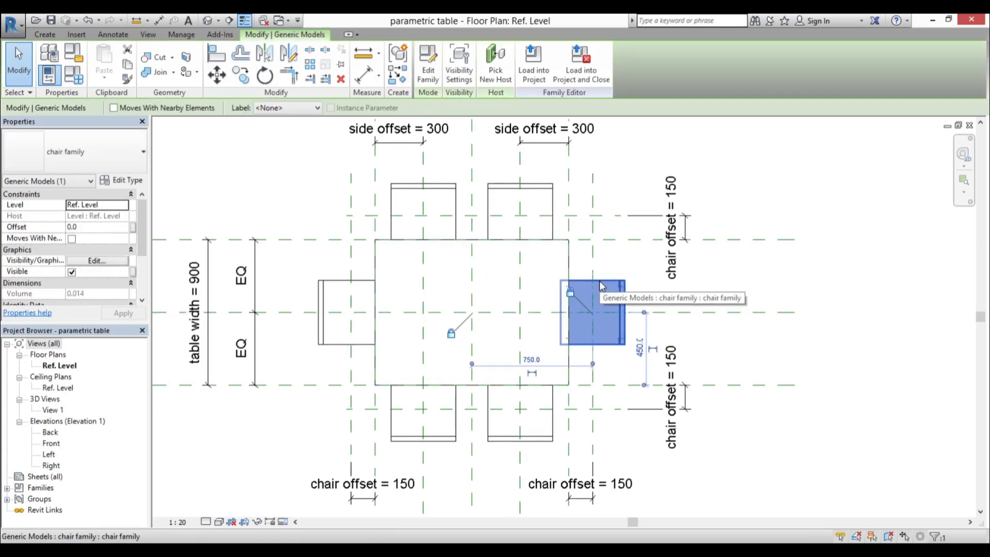
pyautogui.press('c')
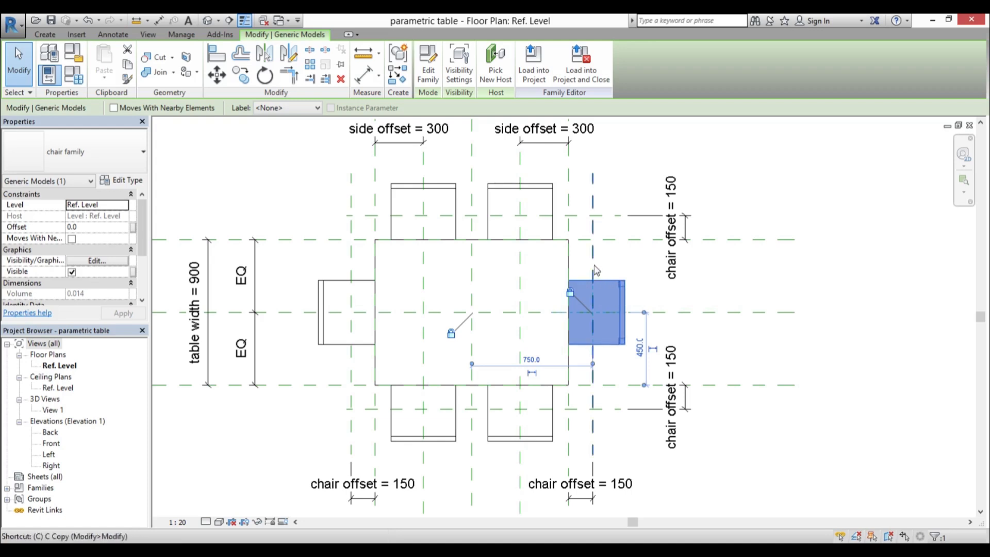
pyautogui.press('s')
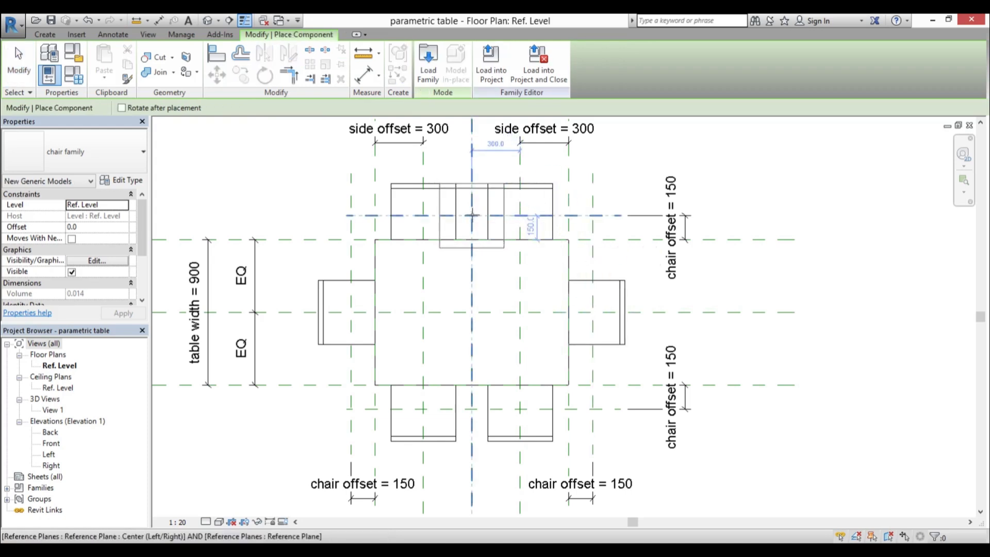
pyautogui.click(472, 216)
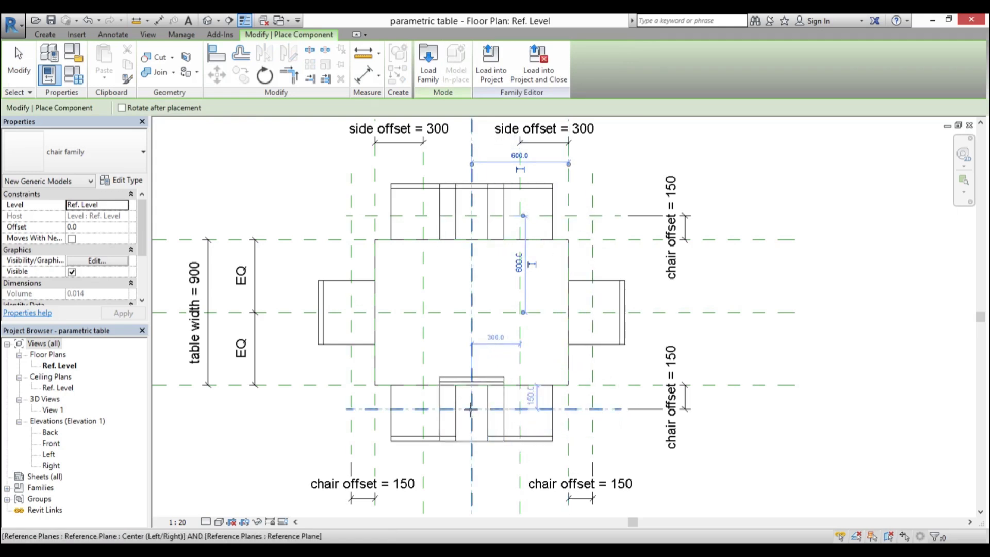
pyautogui.press('space')
pyautogui.press('space')
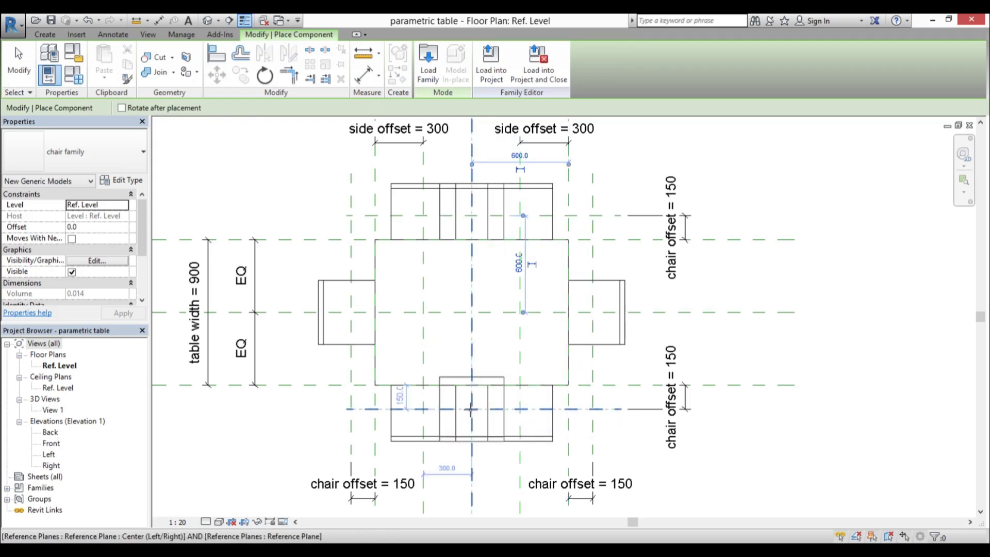
pyautogui.click(470, 409)
pyautogui.press('Escape')
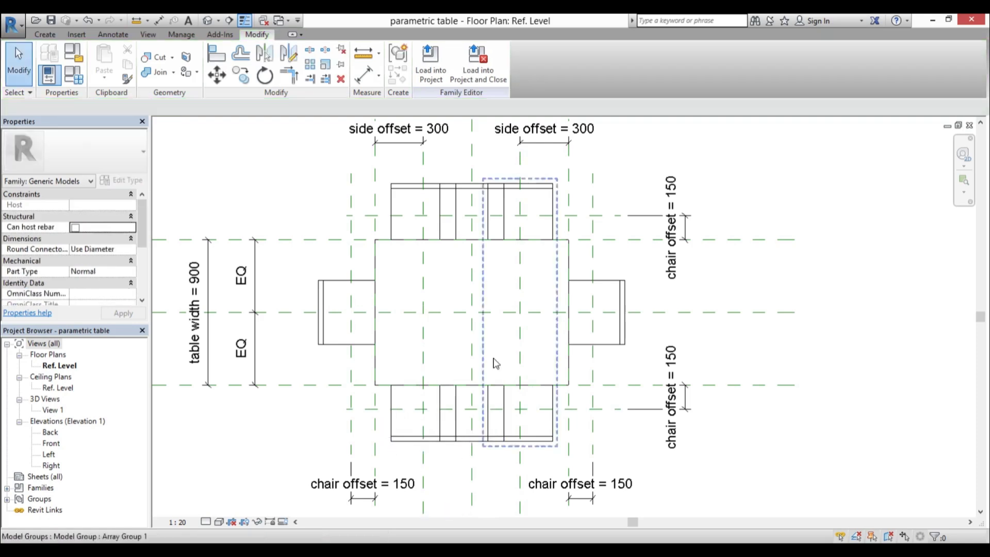
# Align and lock the upper middle chair to the vertical center plane and the upper chair offset plane
pyautogui.scroll(3, 480, 192)
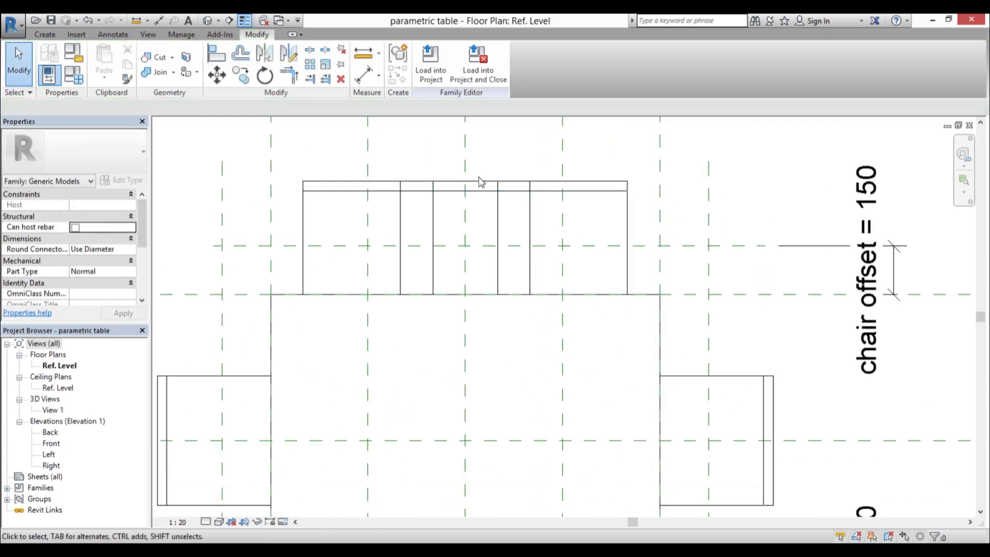
pyautogui.press('a')
pyautogui.press('l')
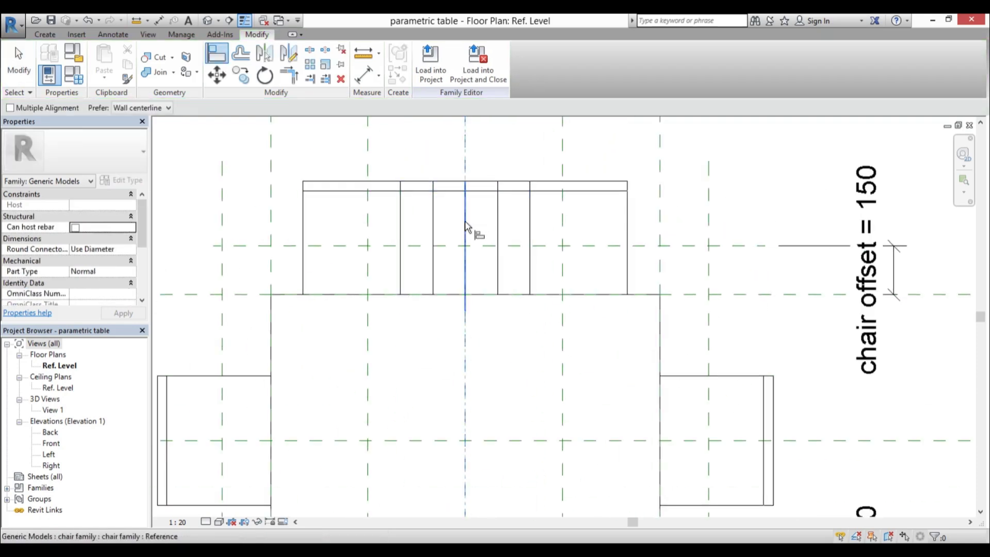
pyautogui.click(466, 316)
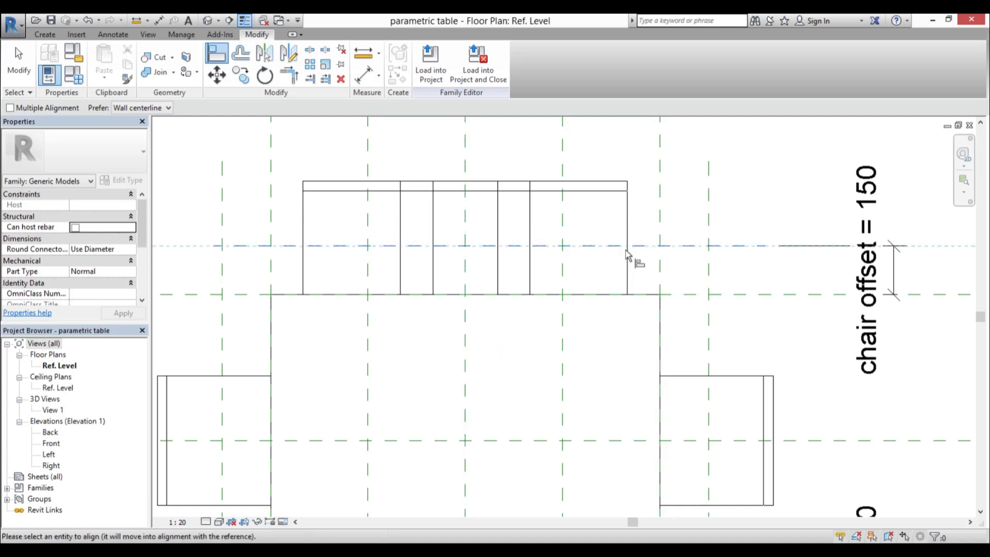
pyautogui.click(464, 248)
pyautogui.scroll(-3, 472, 265)
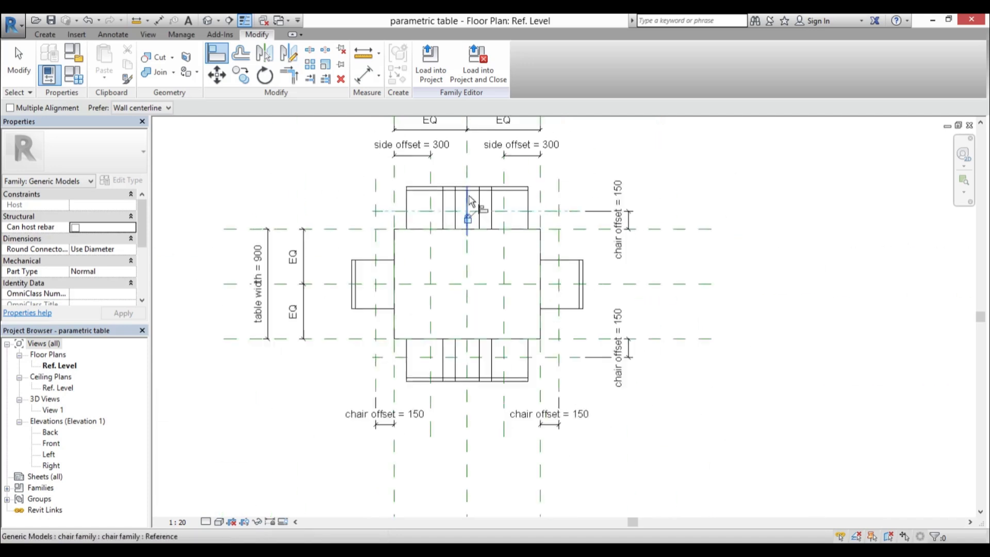
# Align and lock the lower middle chair to the lower chair offset plane and the vertical center plane
pyautogui.scroll(3, 478, 382)
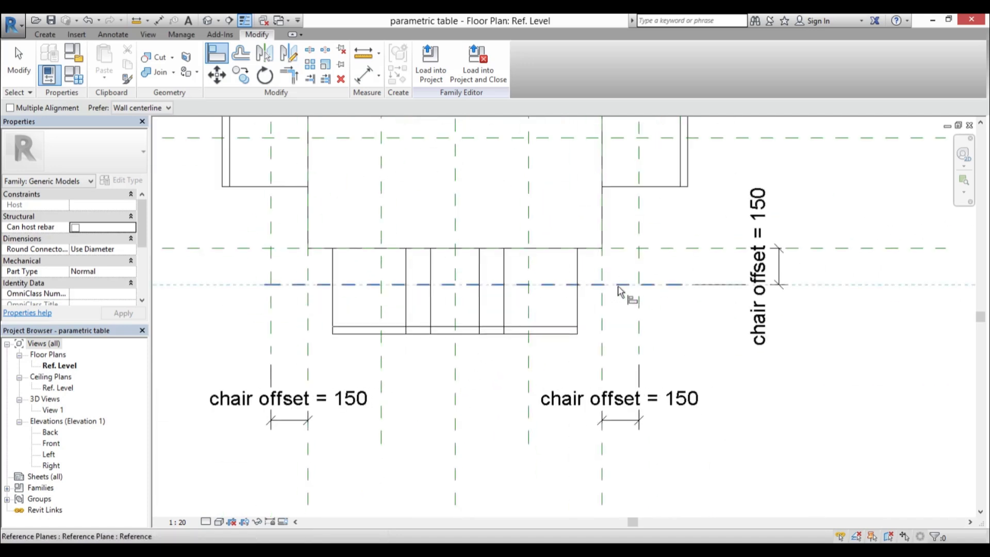
pyautogui.click(452, 290)
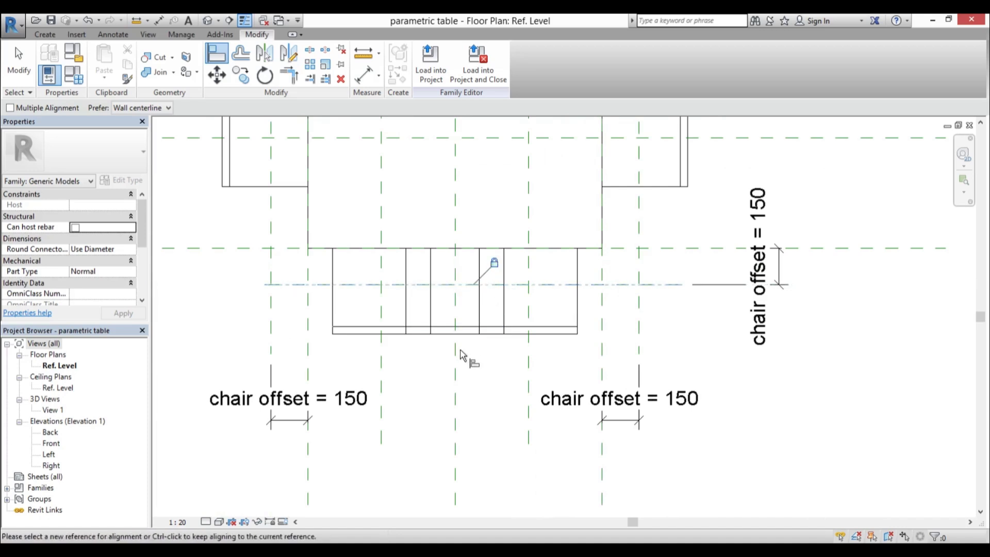
pyautogui.click(439, 305)
pyautogui.scroll(-4, 490, 336)
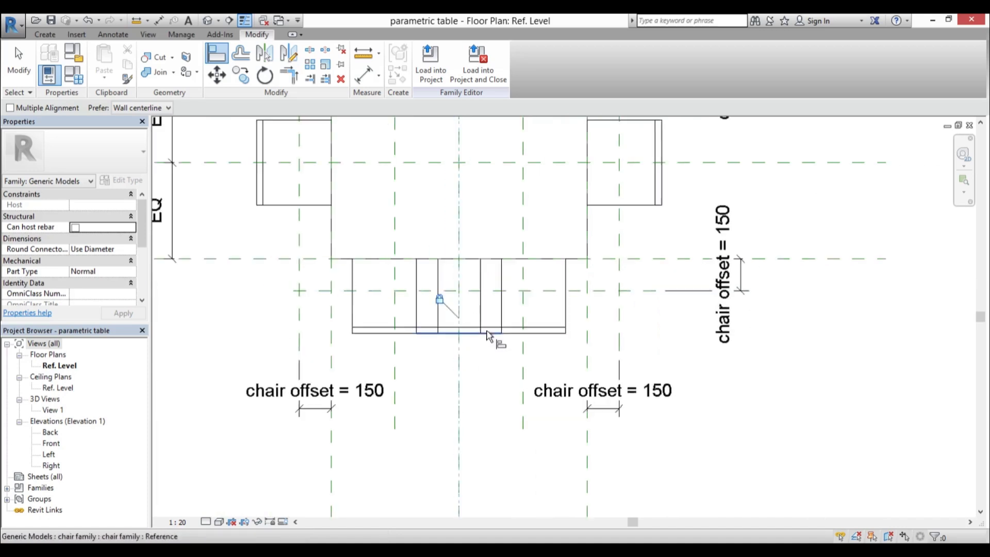
pyautogui.press('Escape')
pyautogui.scroll(2, 458, 259)
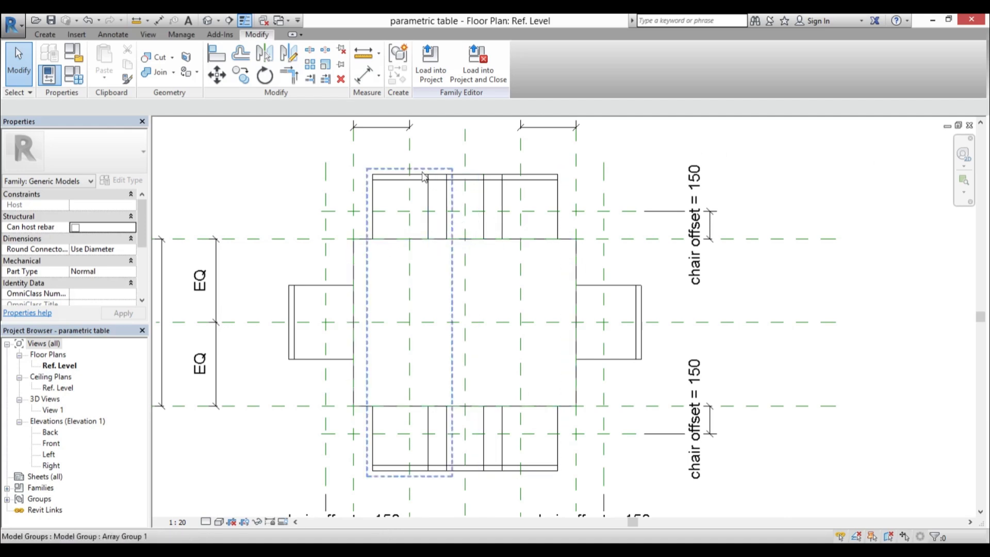
pyautogui.click(465, 184)
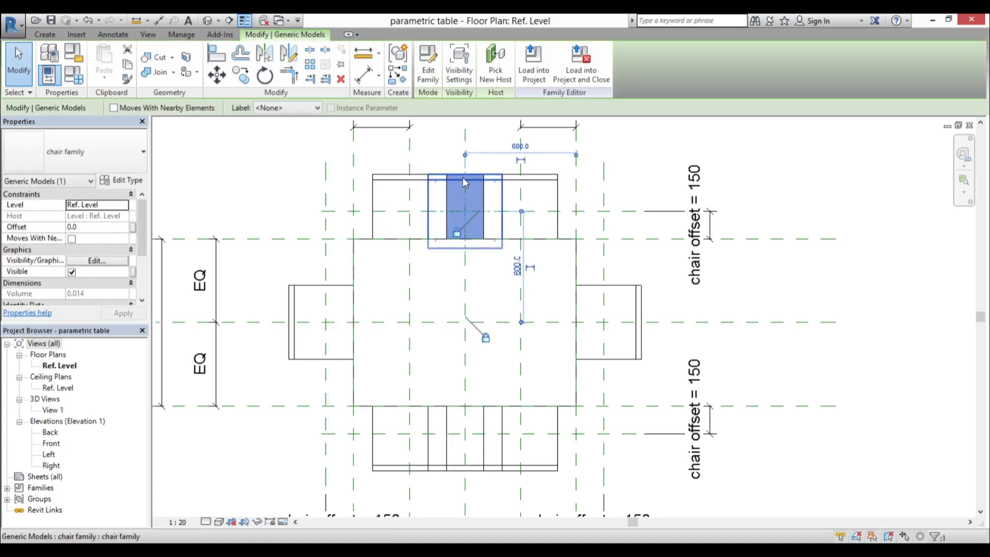
pyautogui.keyDown('ctrl'); pyautogui.click(461, 472); pyautogui.keyUp('ctrl')
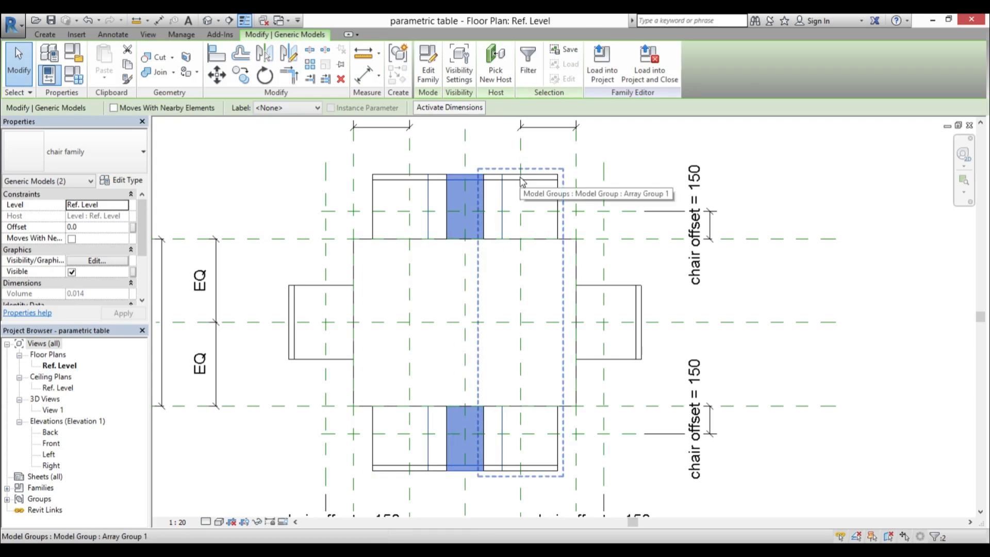
pyautogui.press('Escape')
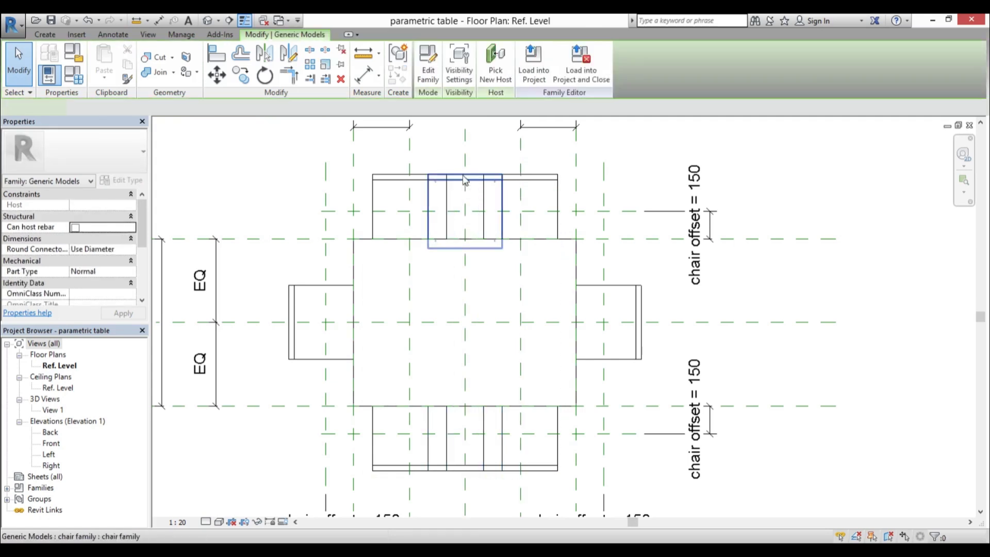
# Associate the Visible property of the upper and lower middle chairs with a new Yes/No type parameter named center chairs
pyautogui.click(465, 179)
pyautogui.keyDown('ctrl'); pyautogui.click(479, 417); pyautogui.keyUp('ctrl')
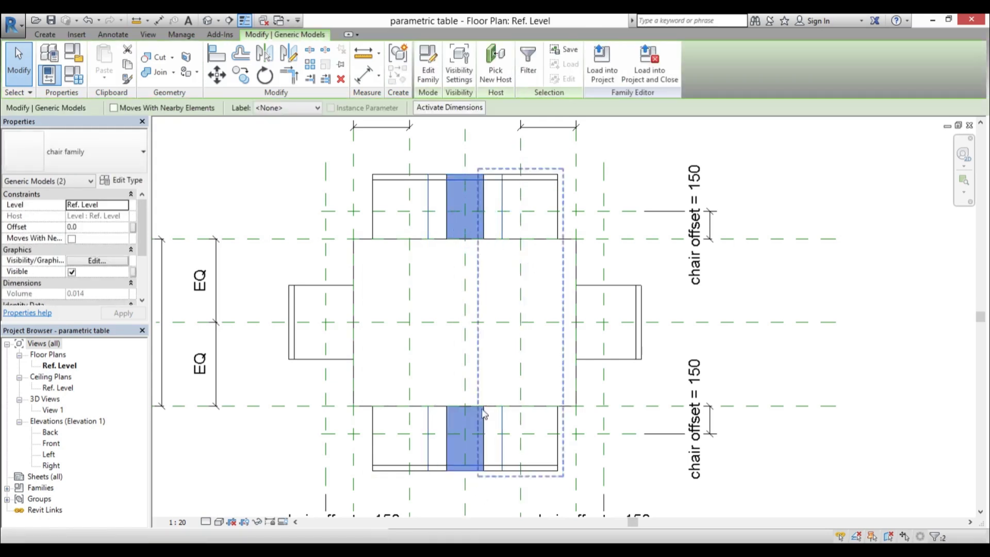
pyautogui.scroll(-1, 147, 223)
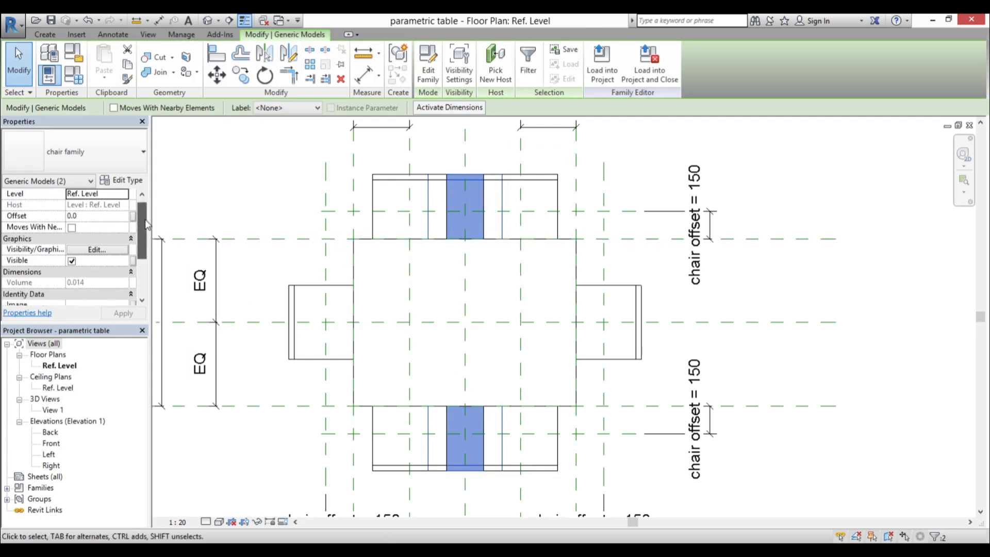
pyautogui.scroll(1, 146, 223)
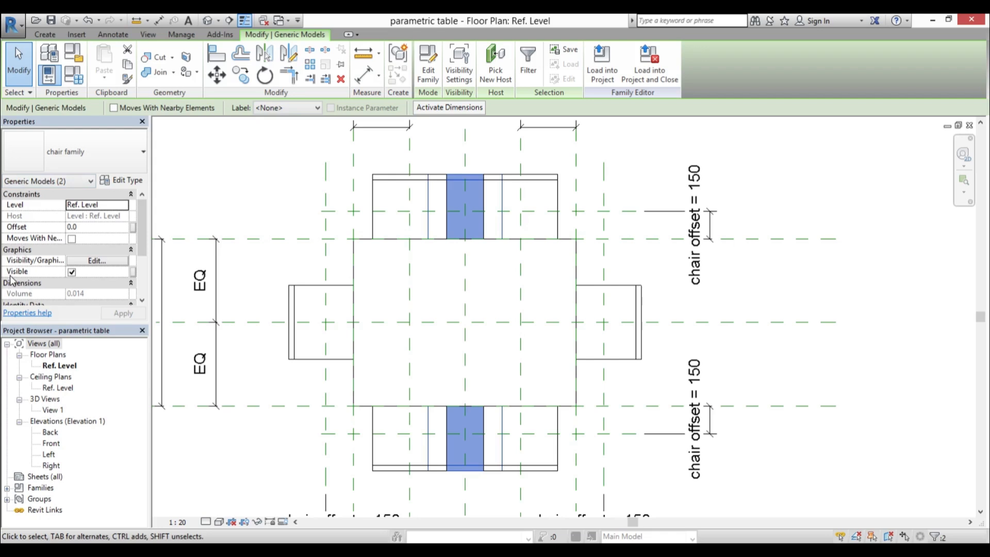
pyautogui.click(73, 273)
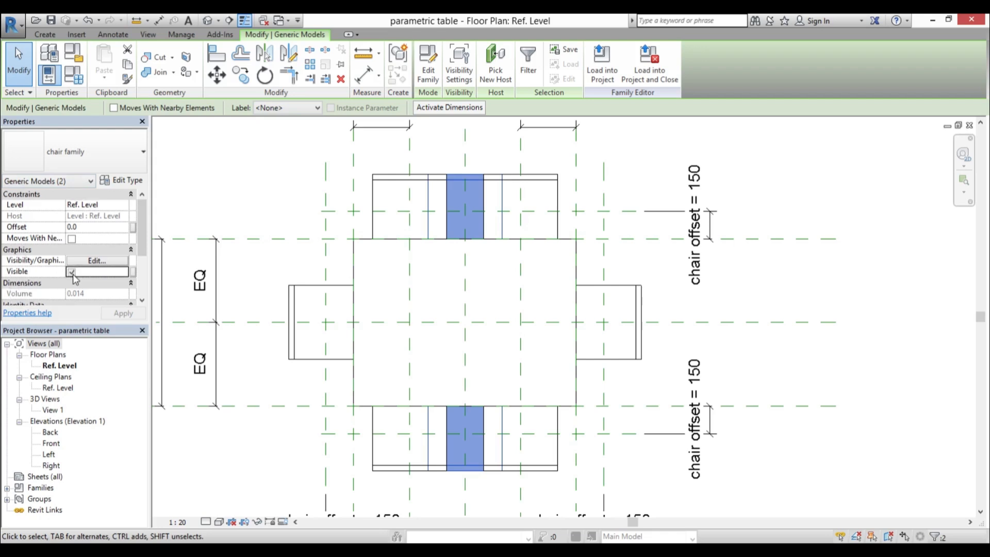
pyautogui.click(72, 272)
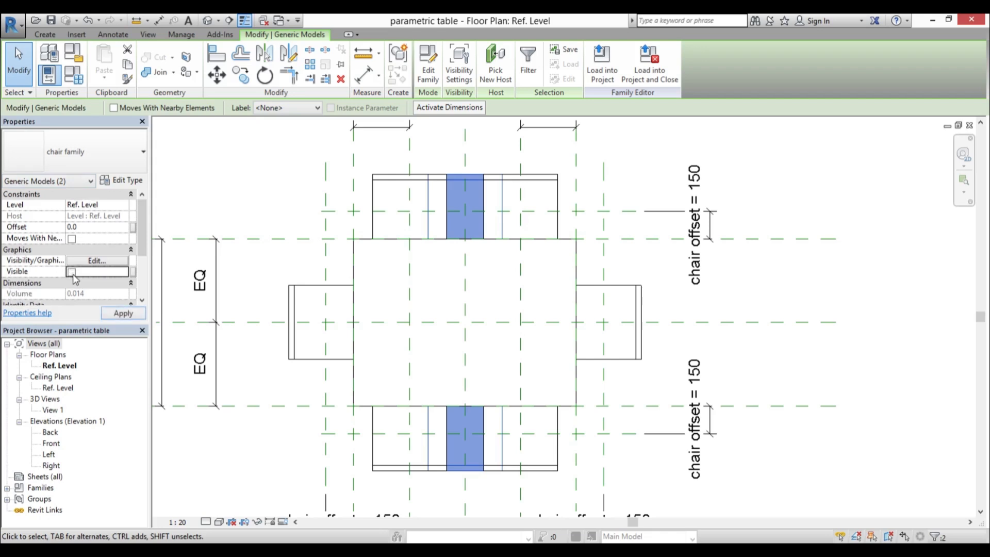
pyautogui.click(132, 273)
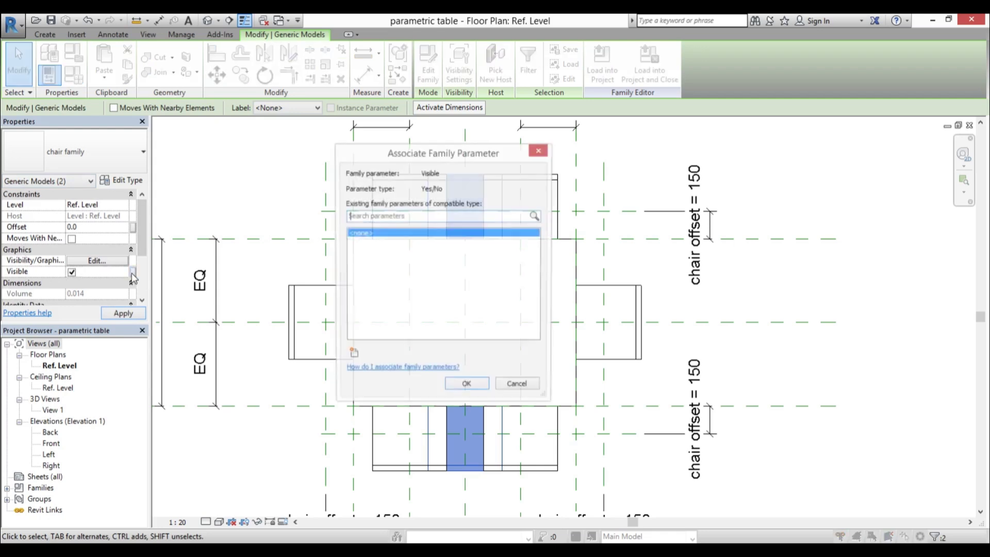
pyautogui.click(351, 353)
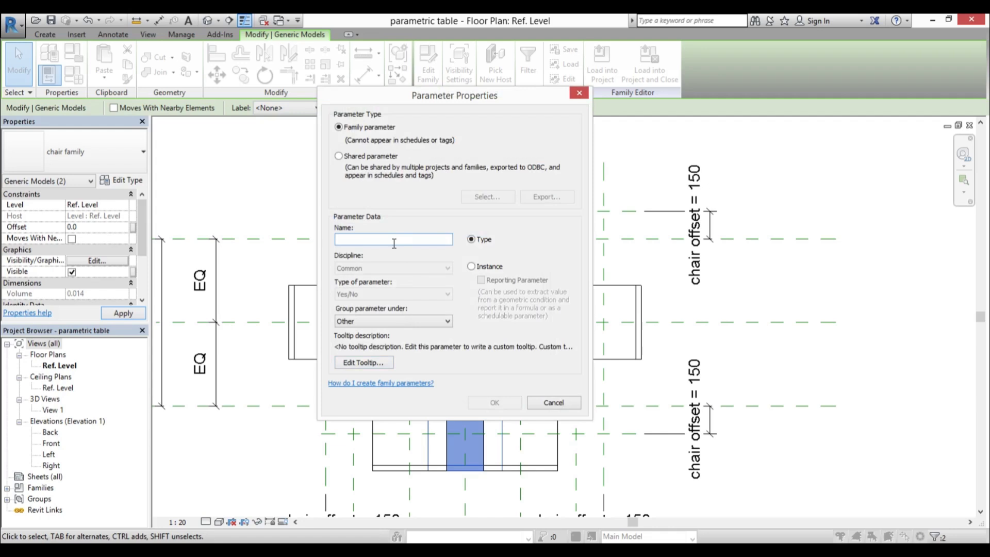
pyautogui.write('center chairs')
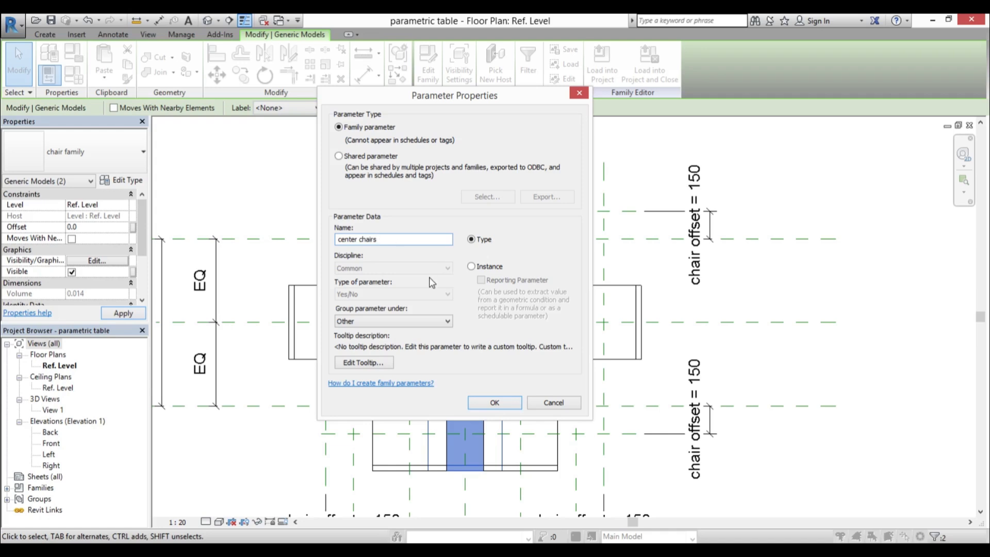
pyautogui.click(494, 402)
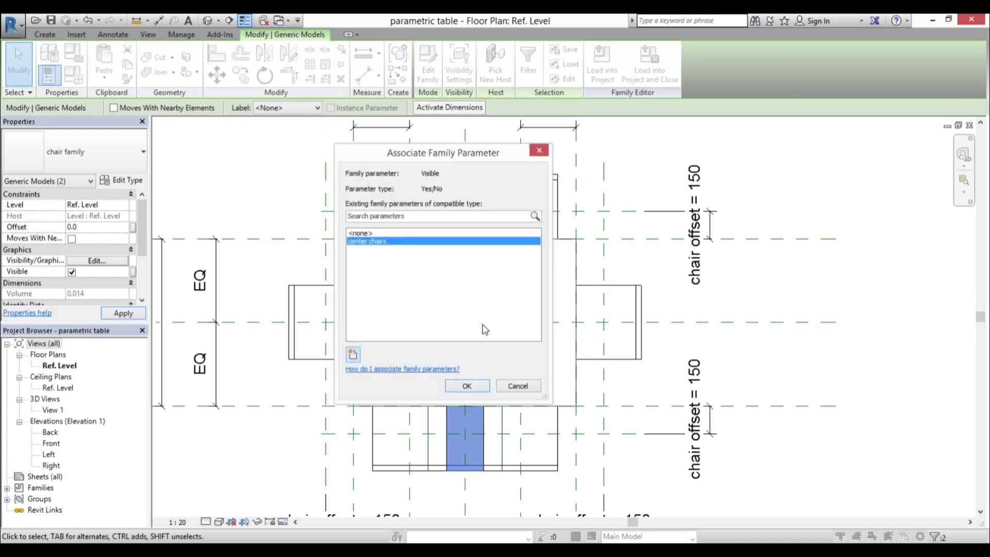
pyautogui.click(467, 388)
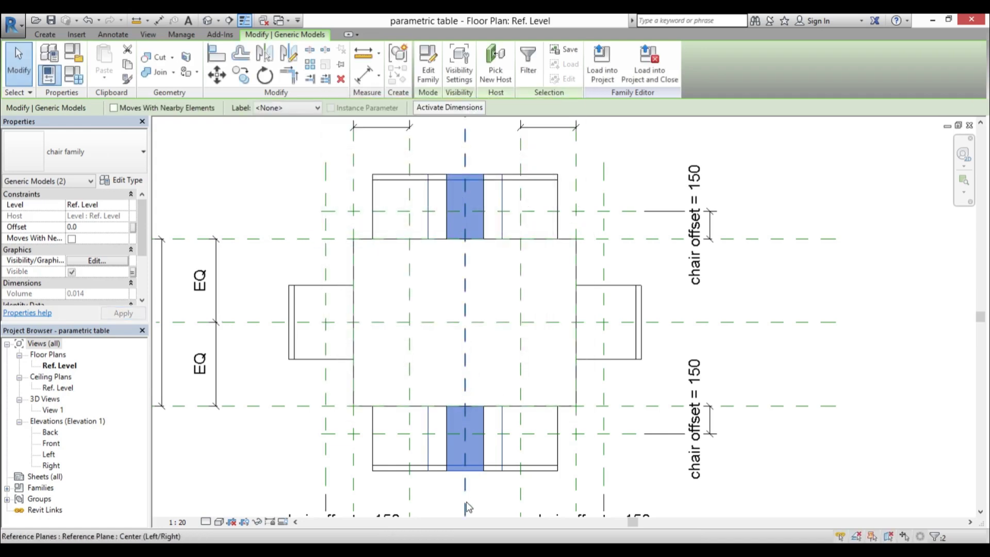
pyautogui.press('Escape')
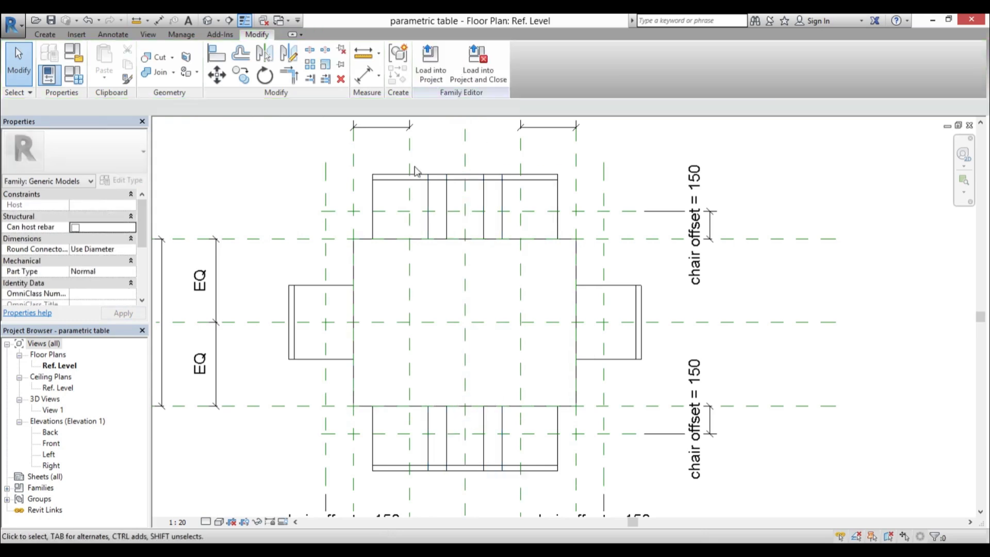
pyautogui.press('Tab')
pyautogui.click(393, 184)
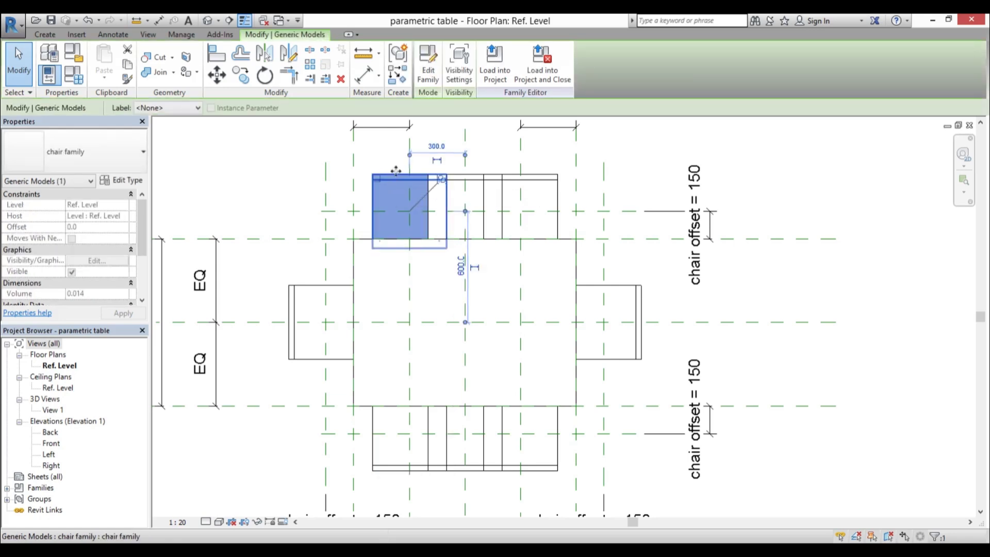
pyautogui.press('Escape')
# Edit the left array group and associate both its chairs' Visible property with a new Yes/No type parameter named array, finishing the group edit
pyautogui.click(404, 183)
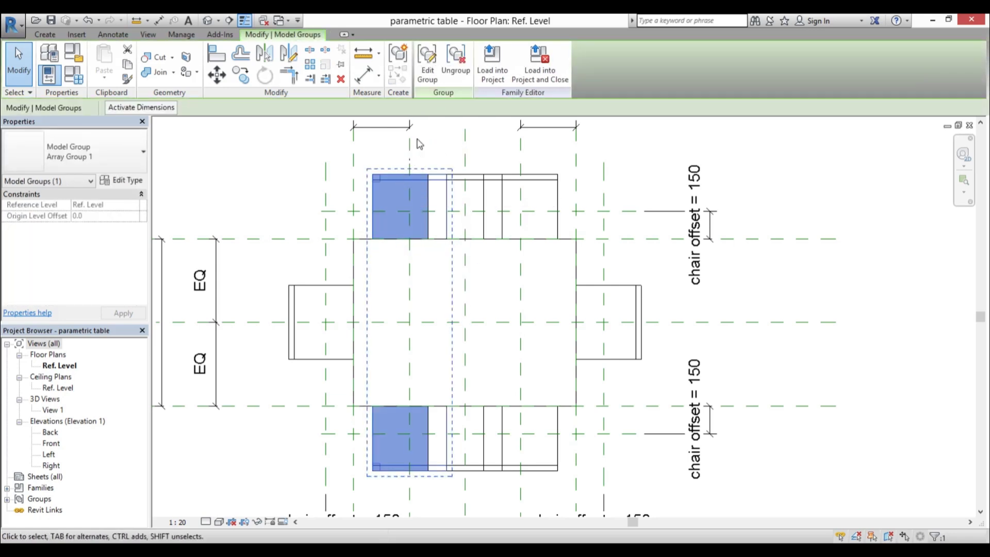
pyautogui.click(428, 69)
pyautogui.click(381, 182)
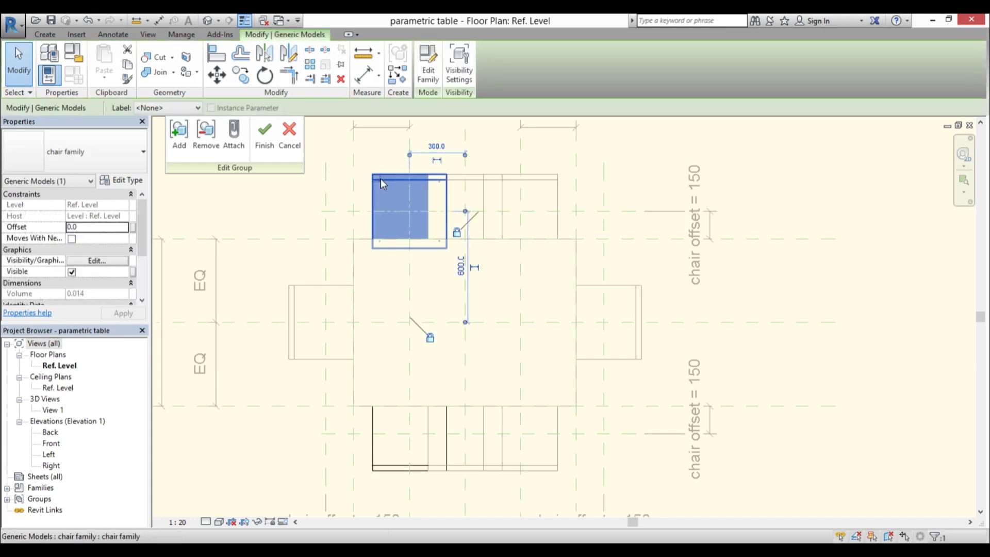
pyautogui.keyDown('ctrl'); pyautogui.click(389, 469); pyautogui.keyUp('ctrl')
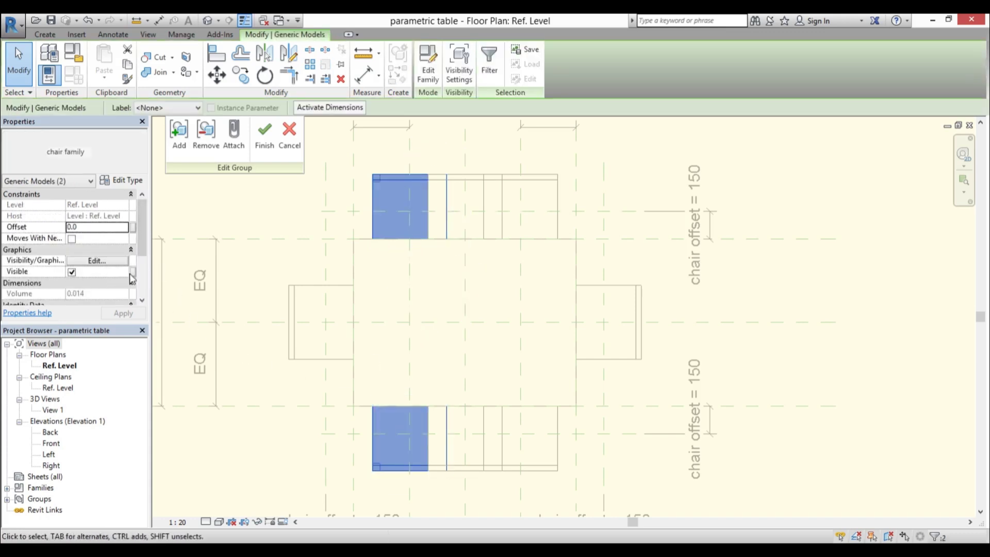
pyautogui.click(132, 273)
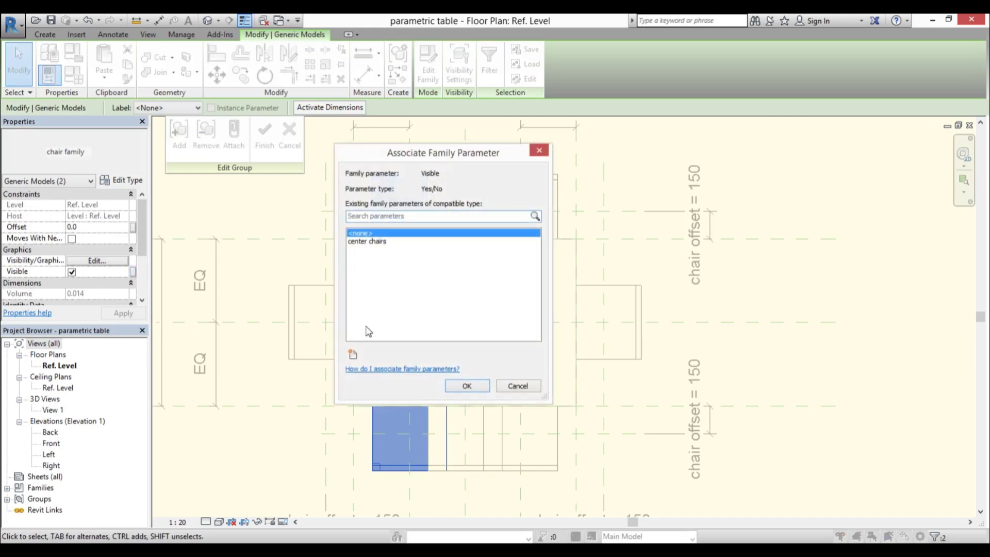
pyautogui.click(352, 355)
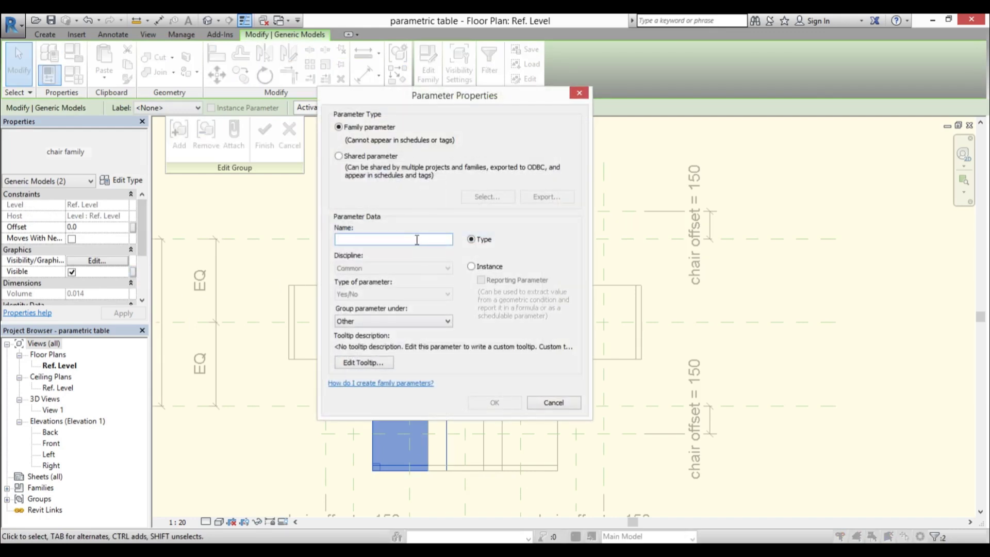
pyautogui.write('array')
pyautogui.click(502, 401)
pyautogui.click(467, 386)
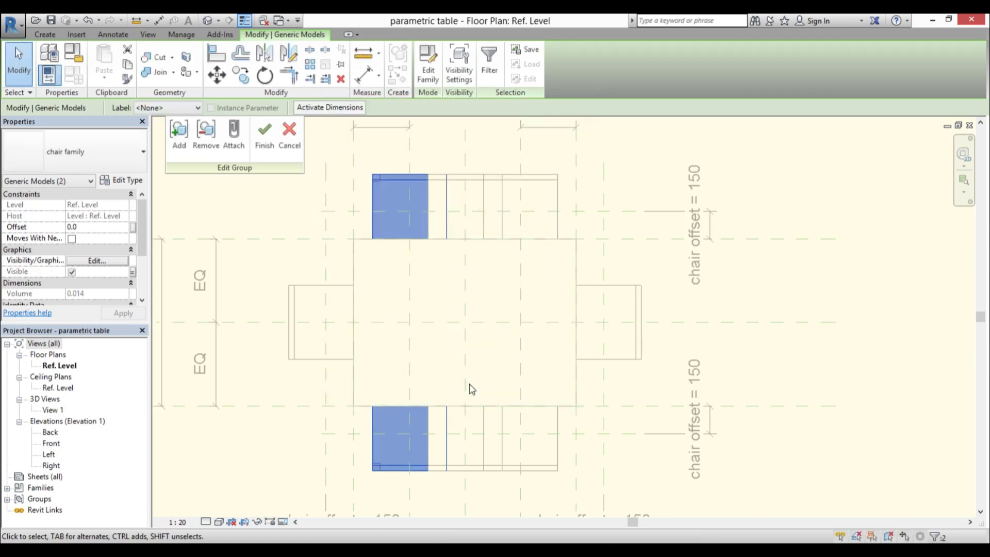
pyautogui.click(264, 135)
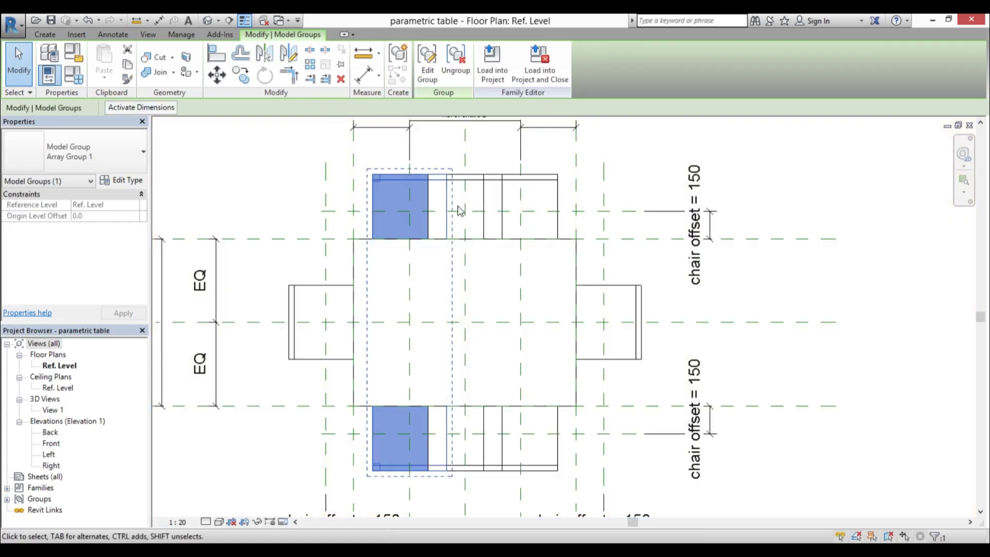
pyautogui.press('Escape')
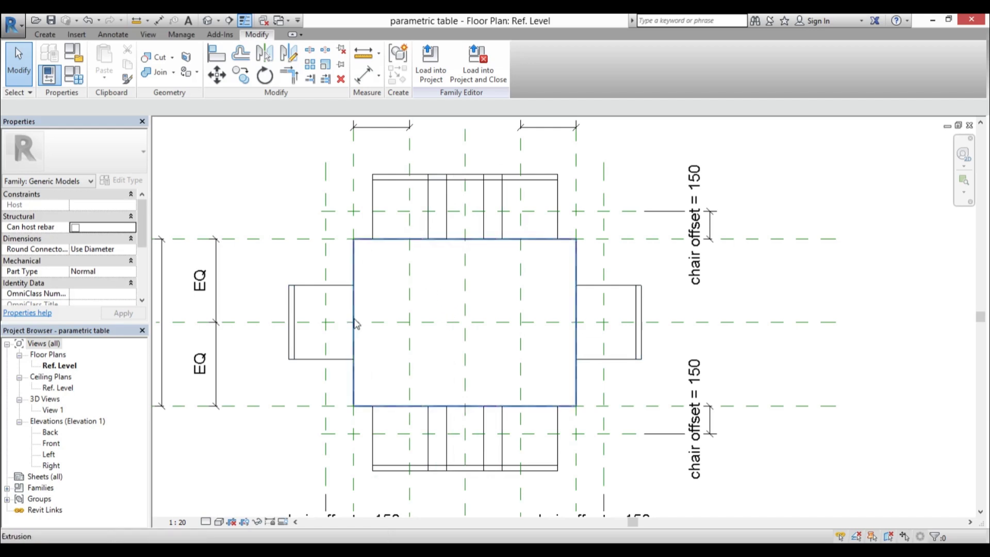
# Associate the Visible property of the two end chairs with a new Yes/No type parameter named side chairs
pyautogui.click(617, 356)
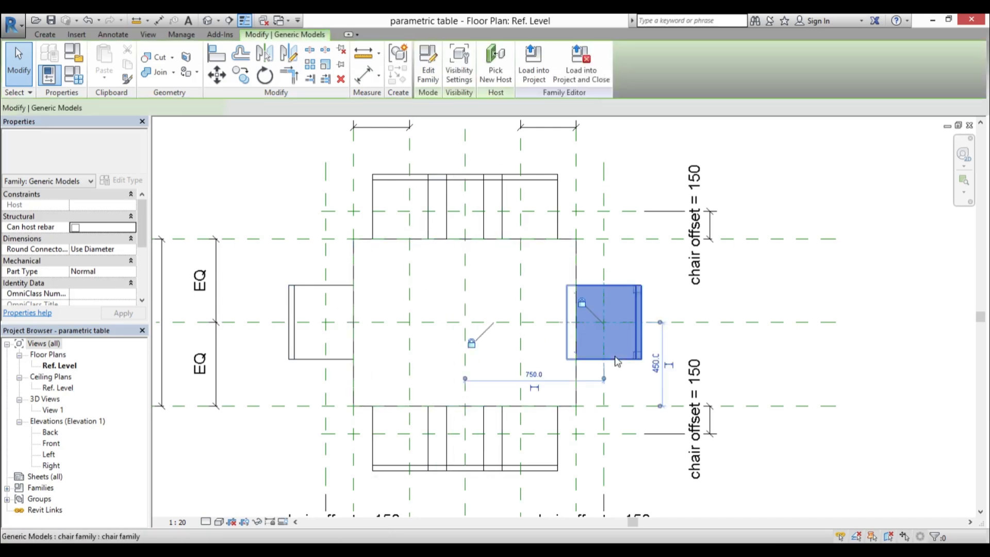
pyautogui.keyDown('ctrl'); pyautogui.click(310, 365); pyautogui.keyUp('ctrl')
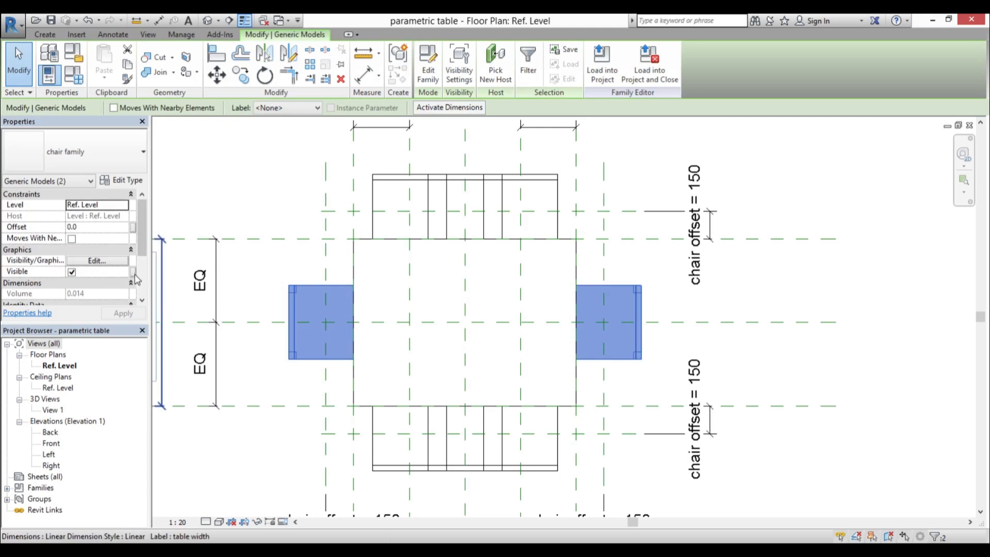
pyautogui.click(133, 271)
pyautogui.click(353, 355)
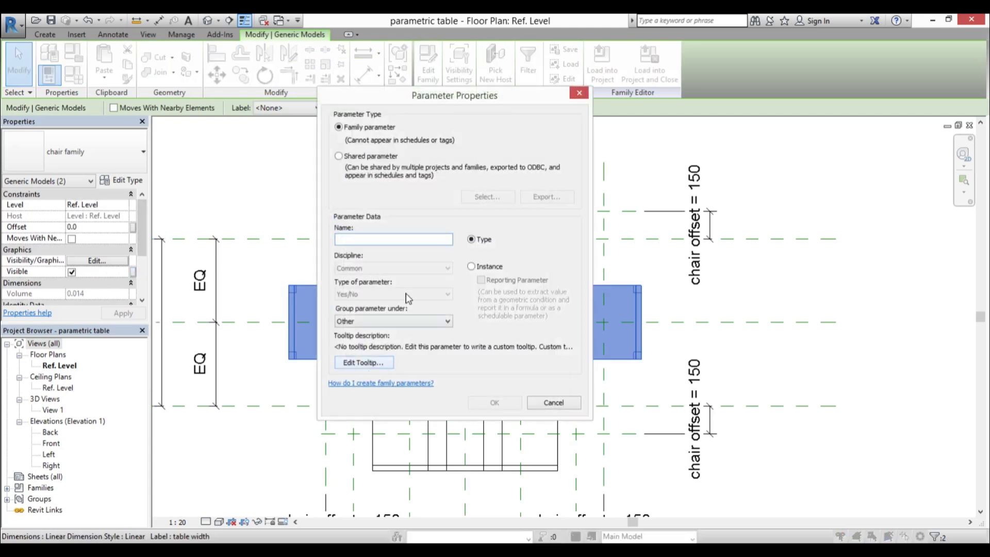
pyautogui.write('side chairs')
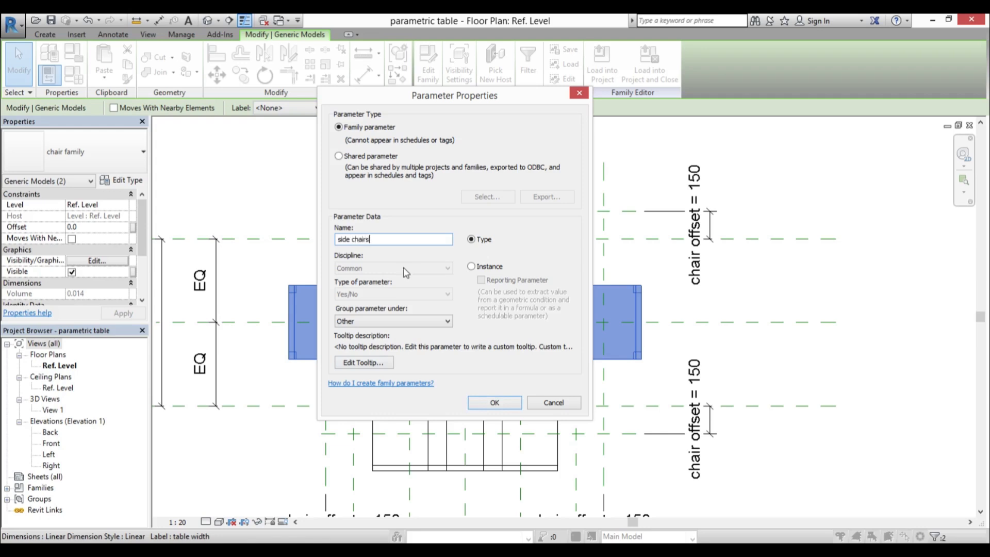
pyautogui.click(494, 403)
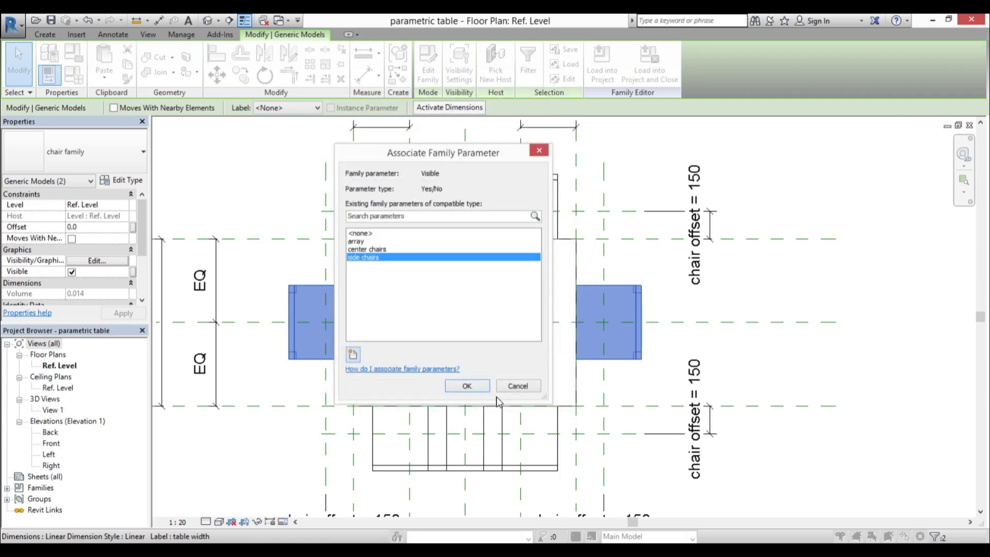
pyautogui.click(468, 387)
pyautogui.click(498, 381)
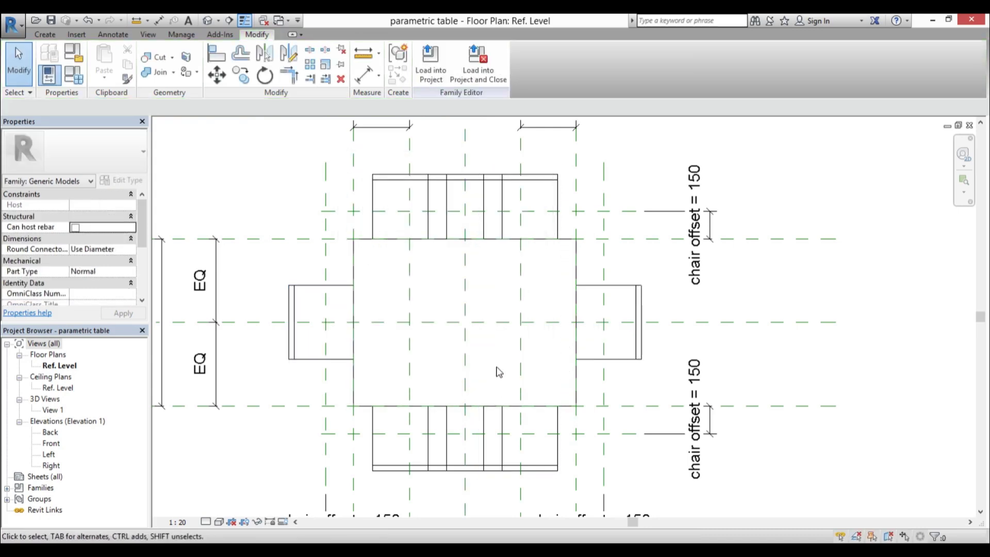
# Give both the center chairs and array parameters the formula table length > 1200 mm in the family types
pyautogui.moveTo(493, 319); pyautogui.dragTo(488, 311, button='middle')
pyautogui.click(73, 76)
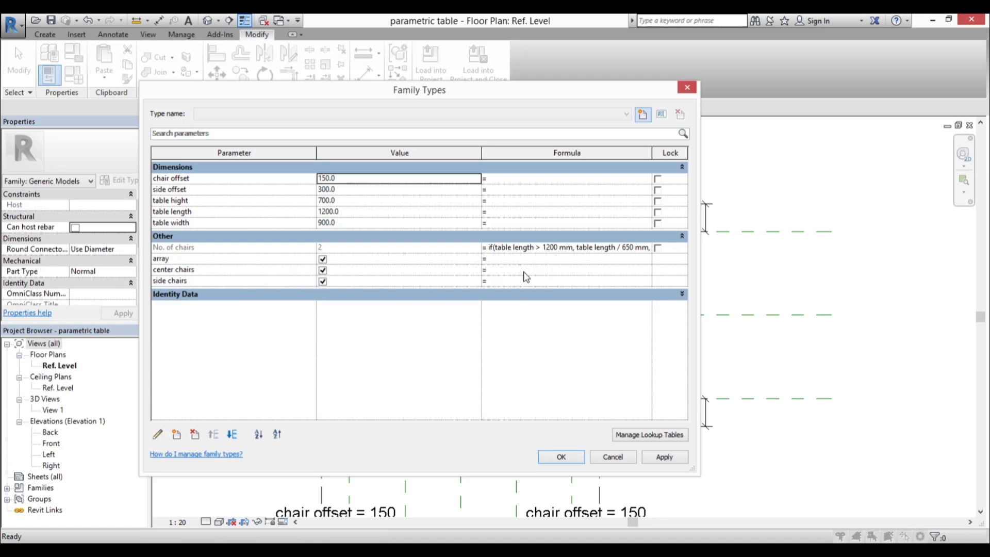
pyautogui.click(217, 212)
pyautogui.hotkey('ctrl', 'c')
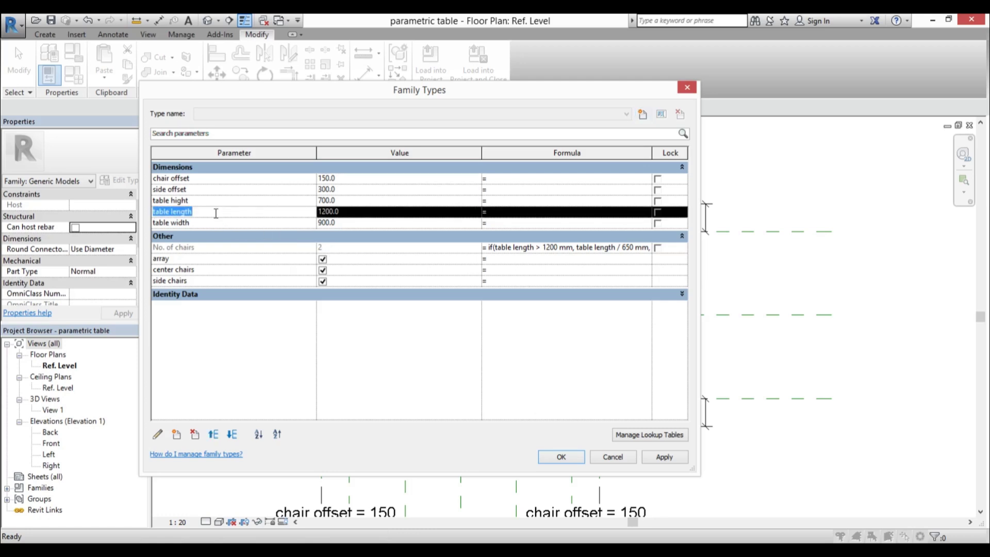
pyautogui.click(529, 269)
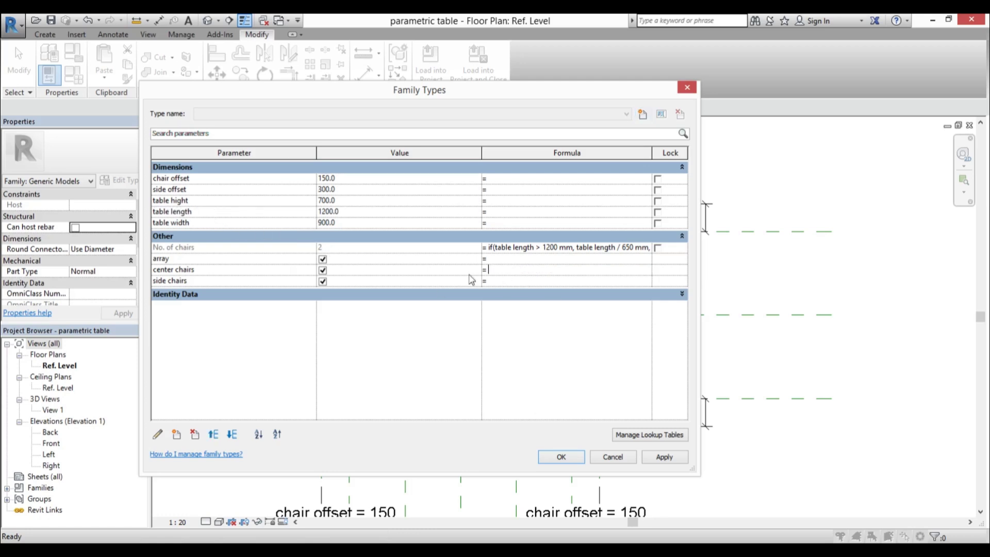
pyautogui.write('table length > 1200')
pyautogui.click(512, 256)
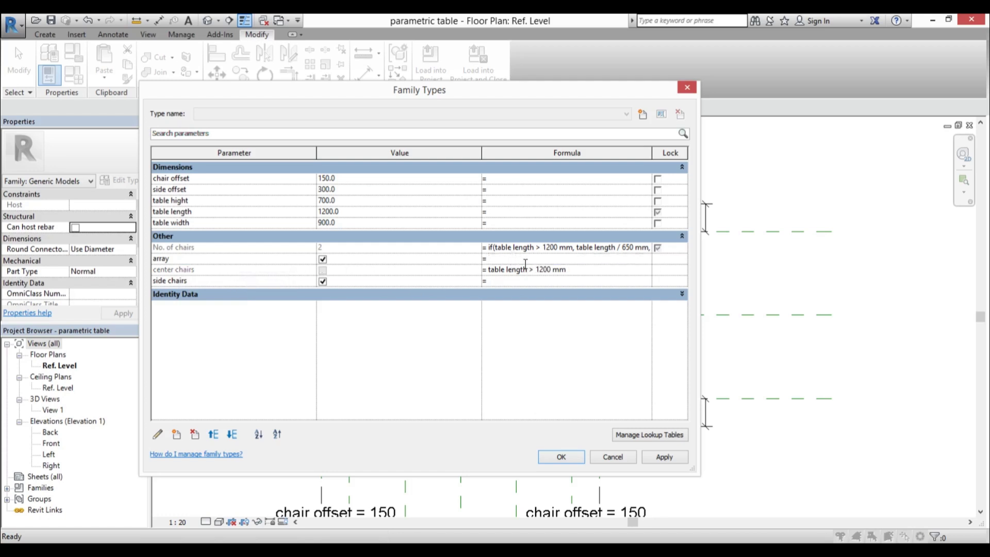
pyautogui.hotkey('ctrl', 'v')
# Change the center chairs formula to table length < 1200 mm
pyautogui.click(533, 269)
pyautogui.press('BackSpace')
pyautogui.press('BackSpace')
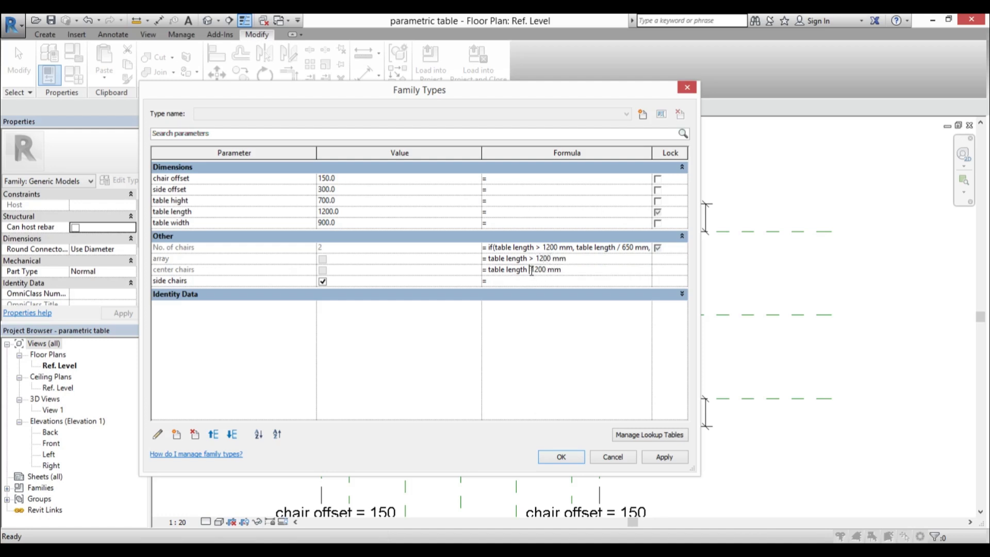
pyautogui.write('=')
pyautogui.click(534, 269)
# Test the visibility formulas by applying a table length of 1300, followed by 1100
pyautogui.click(348, 211)
pyautogui.write('13')
pyautogui.click(665, 457)
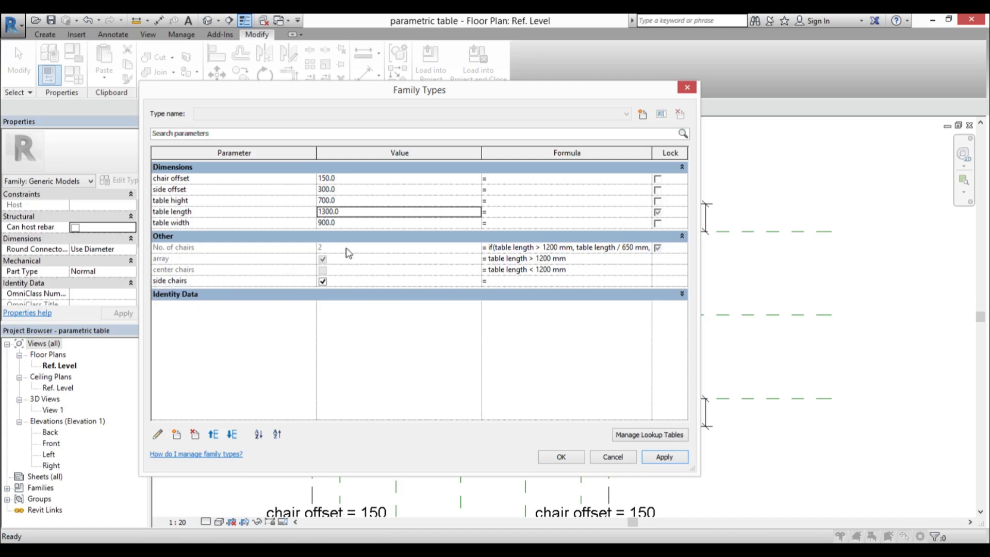
pyautogui.click(349, 210)
pyautogui.write('1')
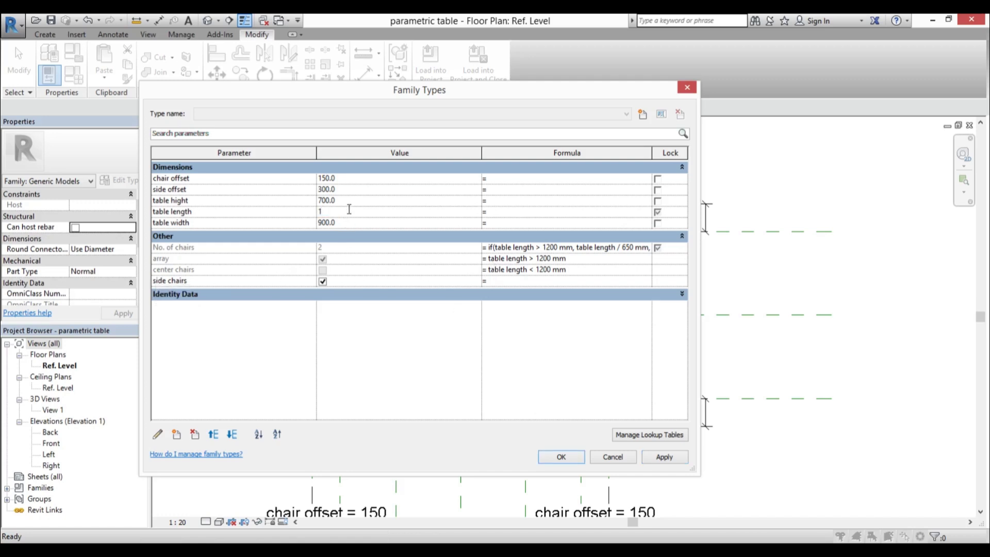
pyautogui.click(665, 457)
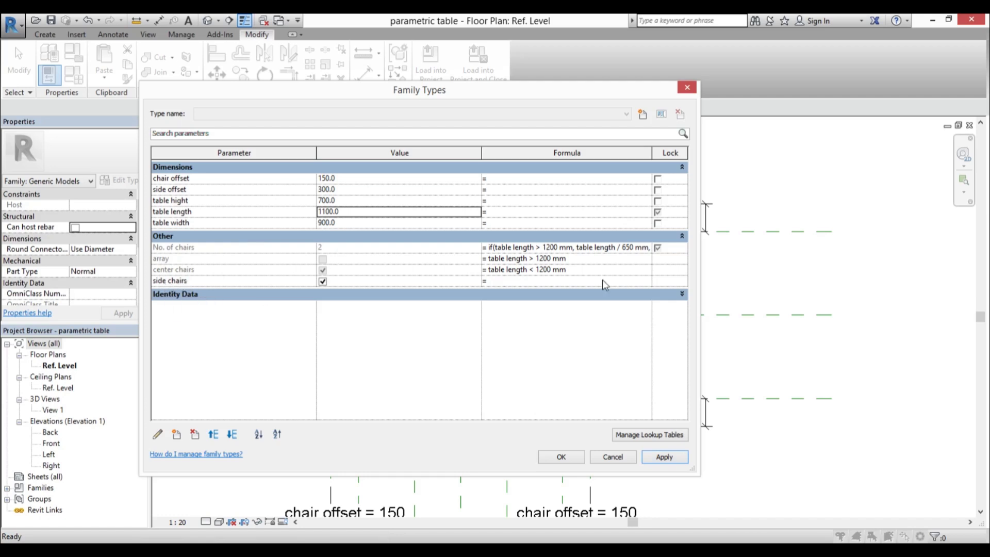
# Give the side chairs parameter the formula table length > 900
pyautogui.click(536, 281)
pyautogui.write('table length')
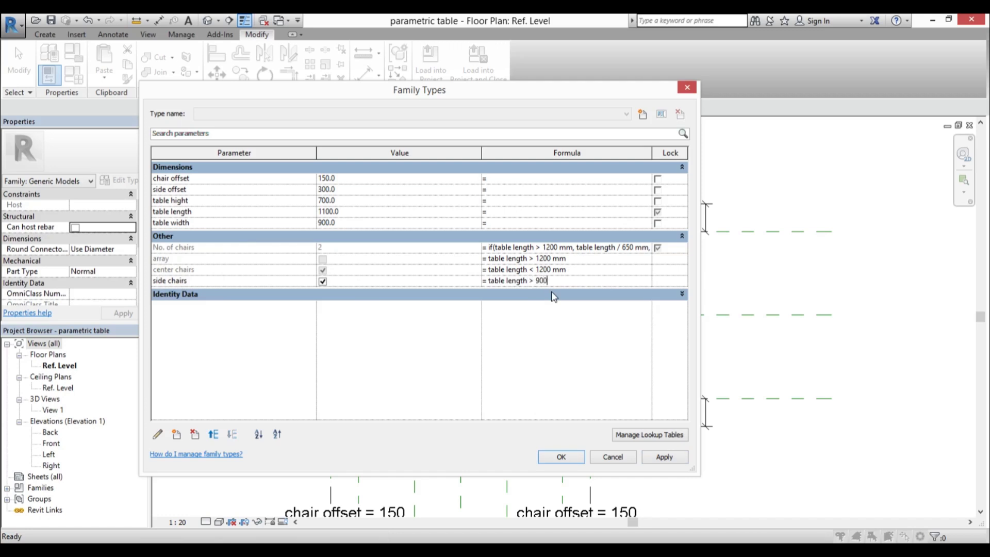
pyautogui.write('> 900')
# Test the formulas with a table length of 800, followed by 2400, and accept the family type settings
pyautogui.click(355, 214)
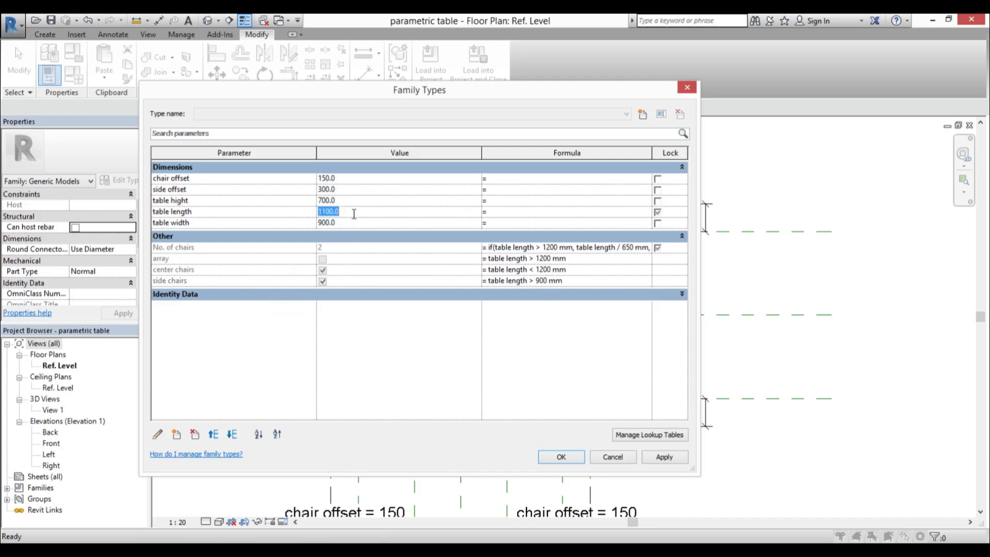
pyautogui.write('800')
pyautogui.click(664, 457)
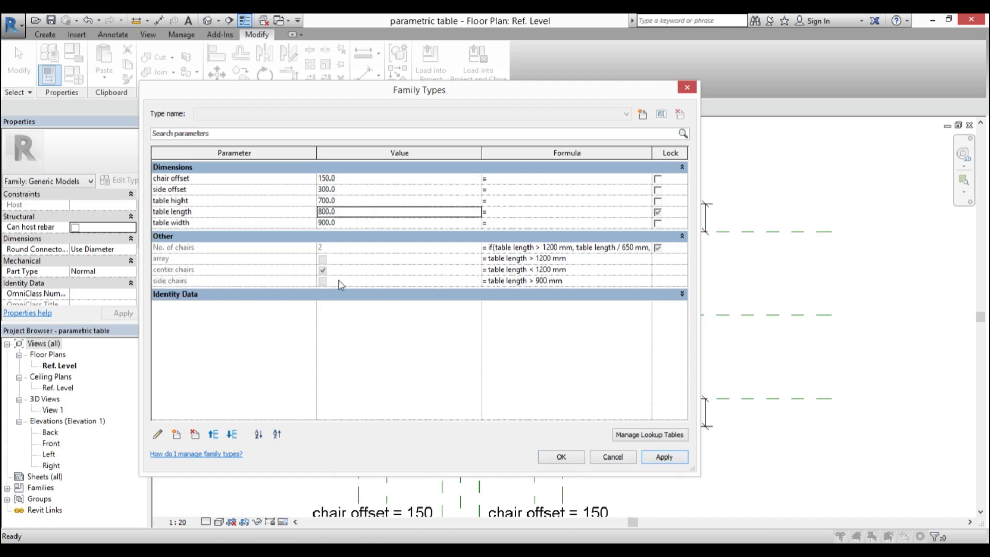
pyautogui.click(354, 208)
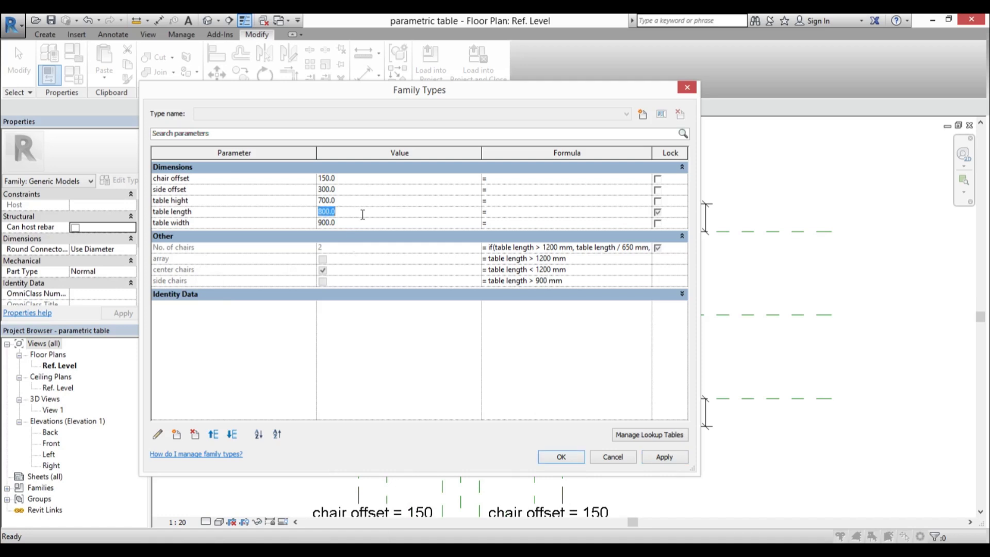
pyautogui.write('2400')
pyautogui.click(669, 460)
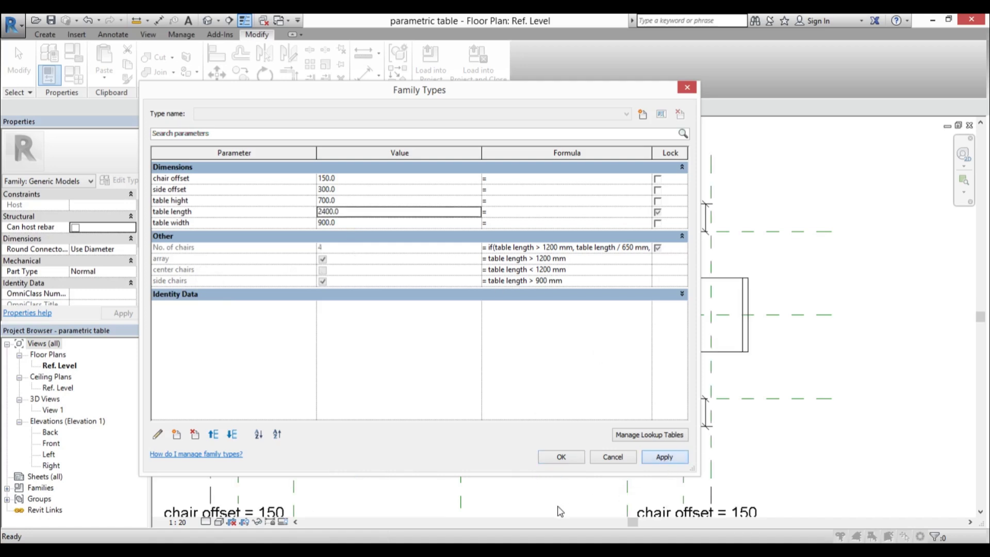
pyautogui.click(562, 457)
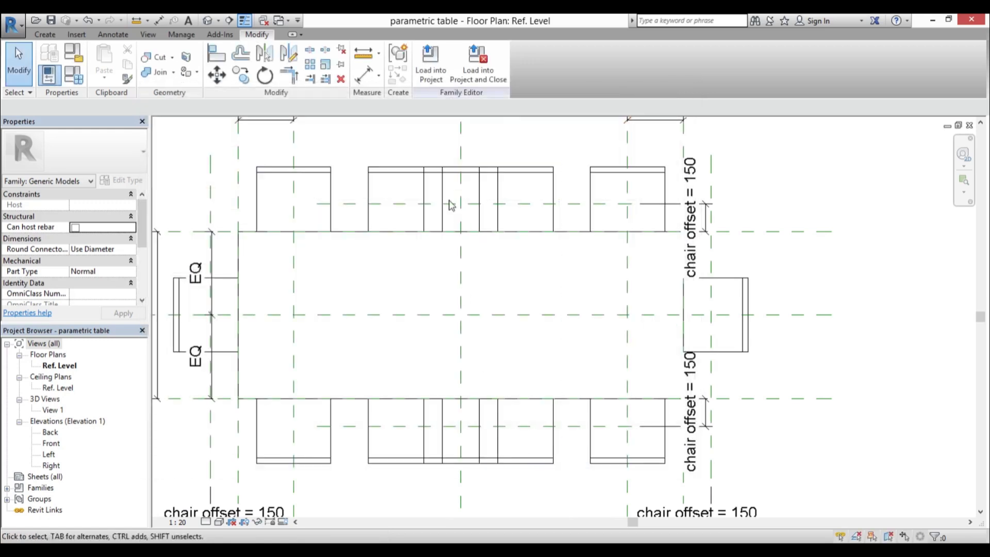
# Dismiss the save reminder and examine the chair layout around the table in the plan view
pyautogui.scroll(-2, 480, 219)
pyautogui.scroll(1, 472, 217)
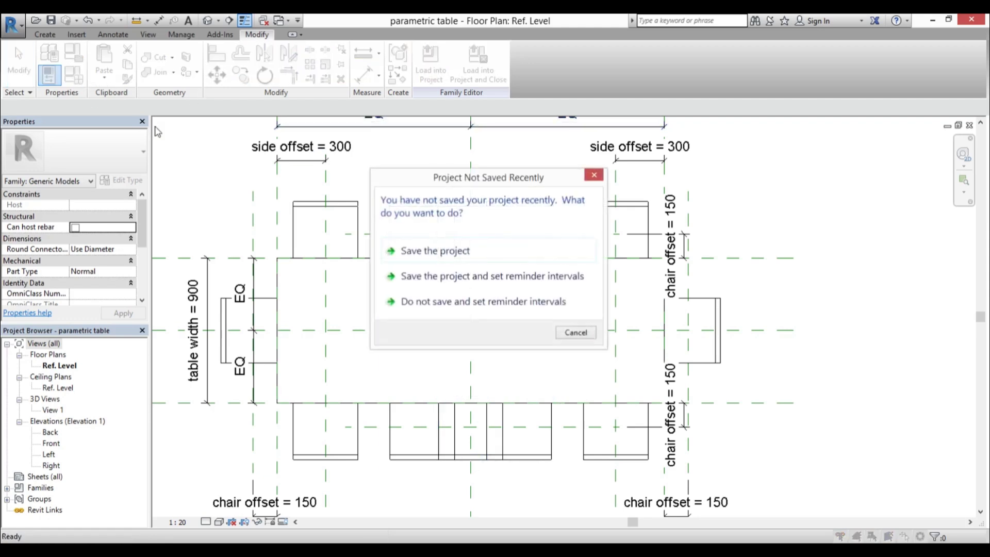
pyautogui.click(575, 332)
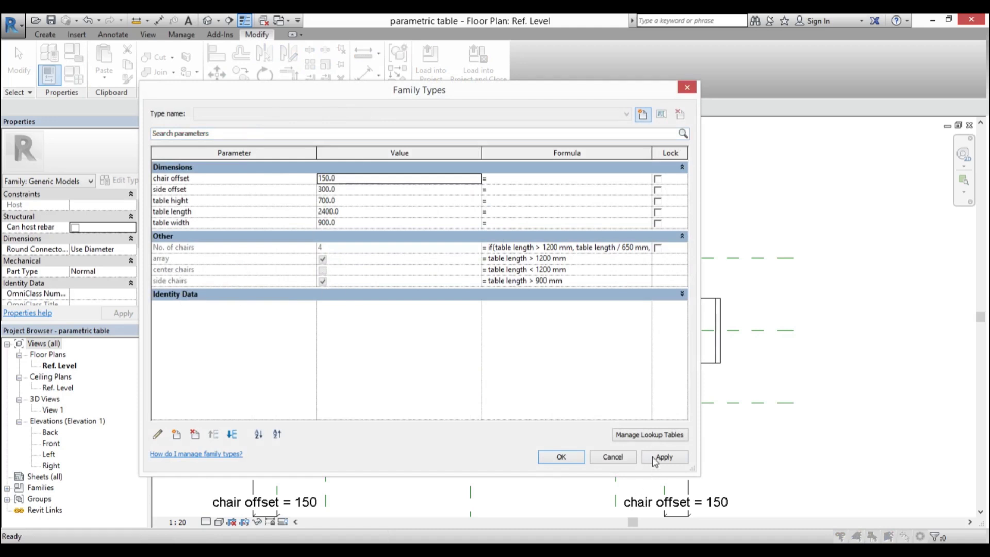
pyautogui.click(554, 457)
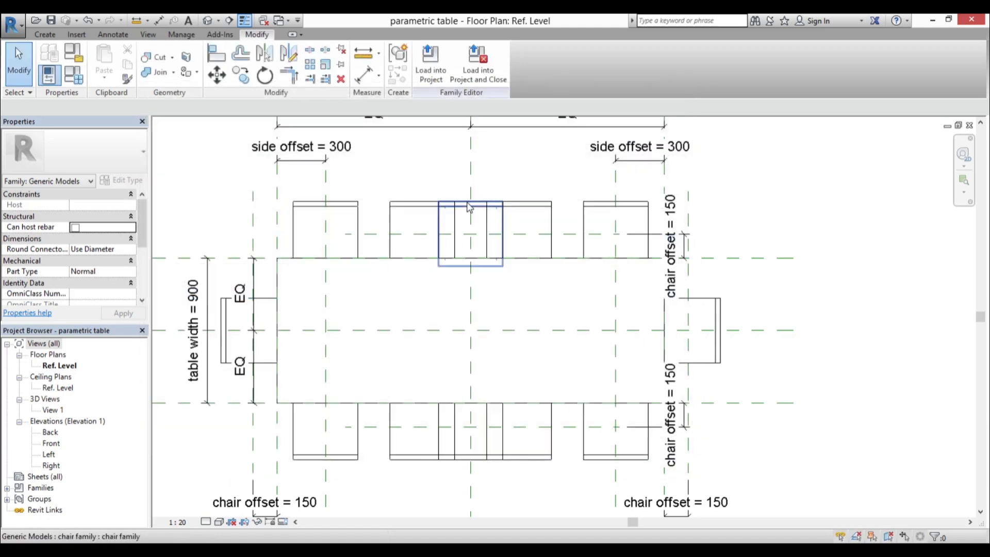
pyautogui.scroll(-3, 472, 470)
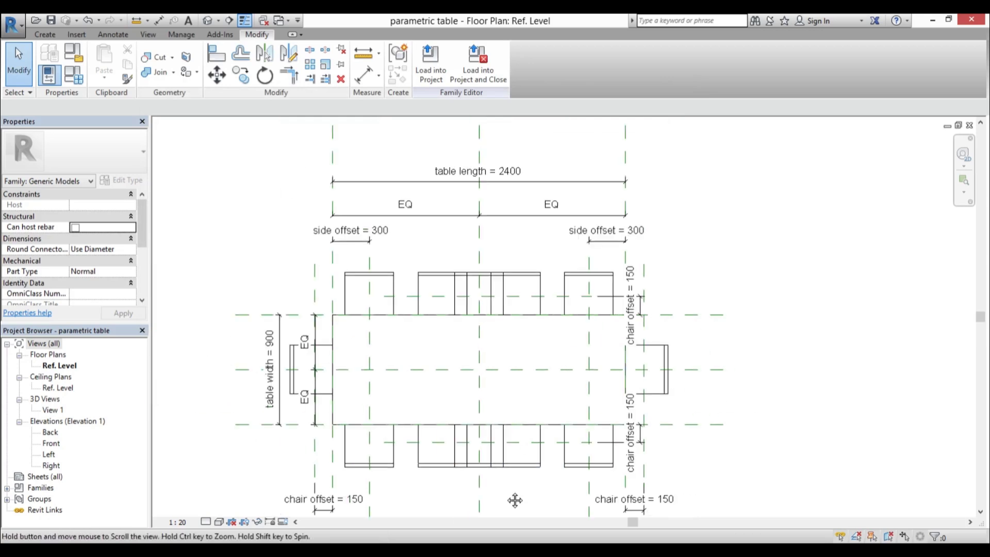
pyautogui.scroll(1, 485, 392)
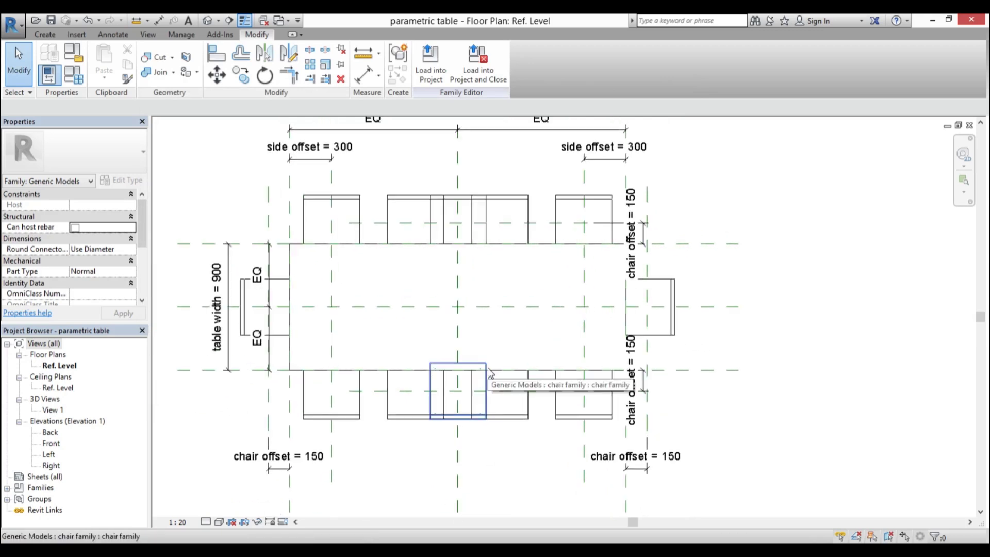
pyautogui.moveTo(486, 358); pyautogui.dragTo(473, 350, button='middle')
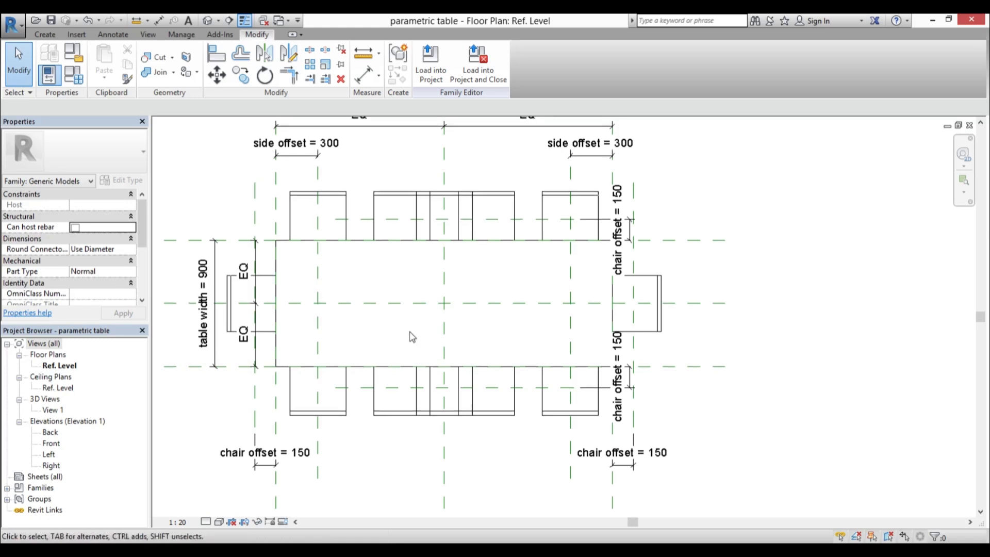
# Create a family type named 2 chairs with a table length of 800 and apply it to the model
pyautogui.click(74, 76)
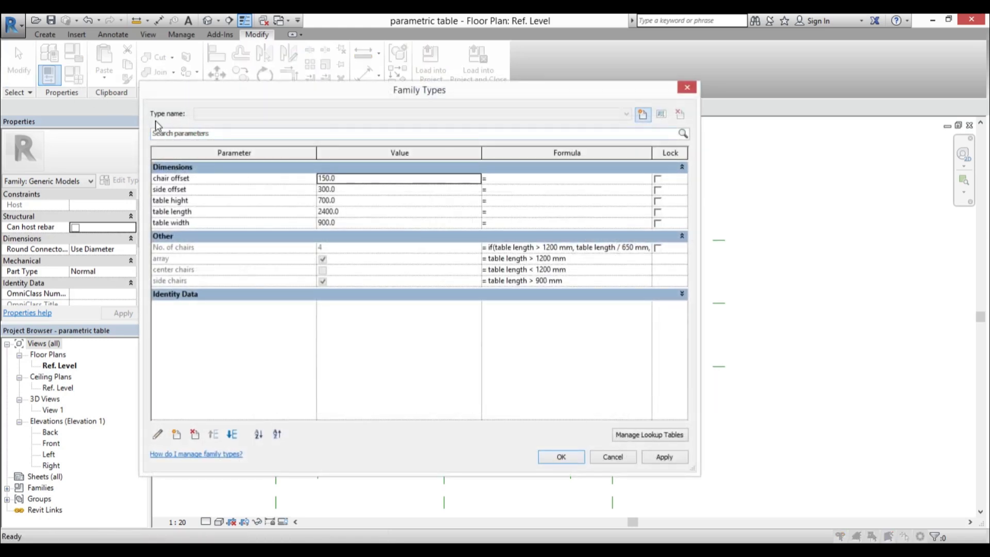
pyautogui.click(642, 114)
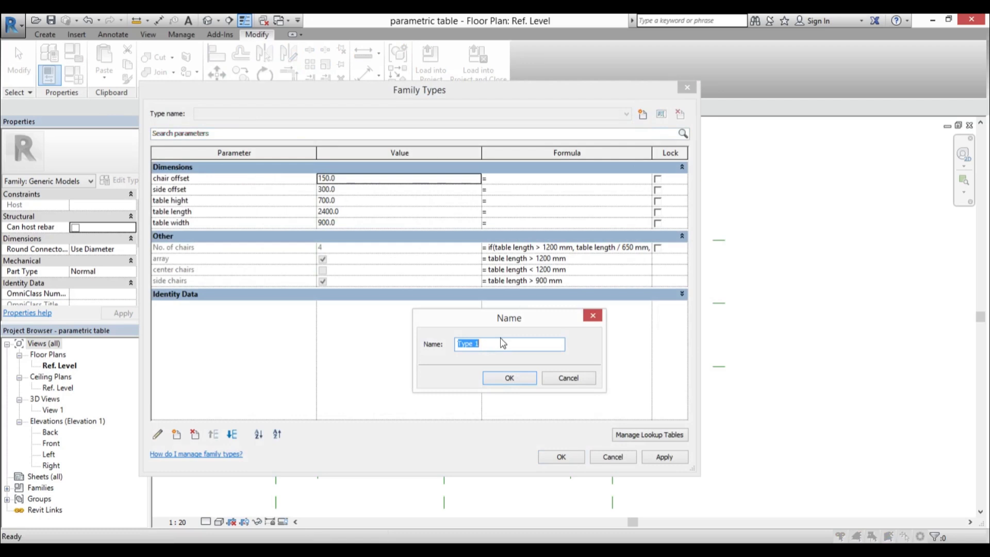
pyautogui.write('2 chairs')
pyautogui.click(508, 378)
pyautogui.click(360, 212)
pyautogui.write('800')
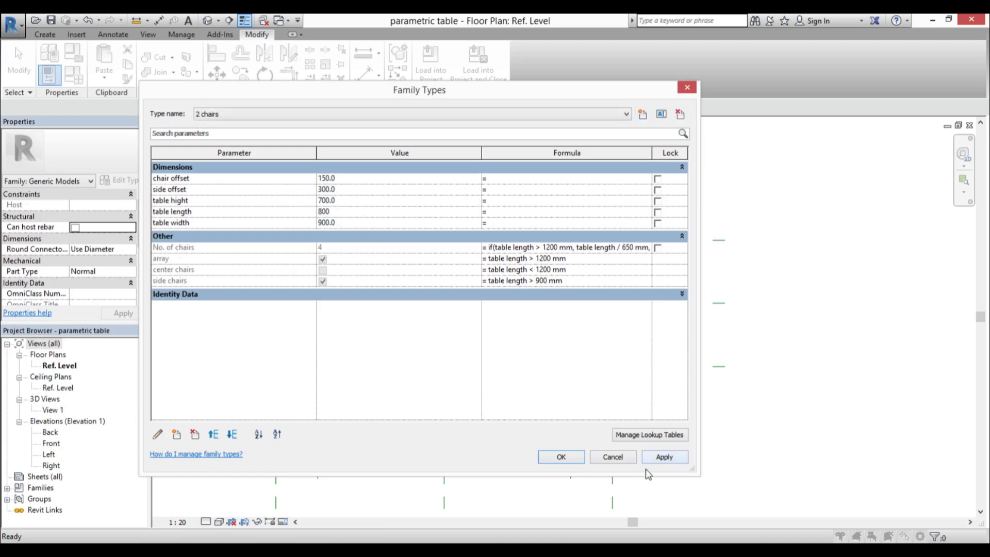
pyautogui.click(665, 458)
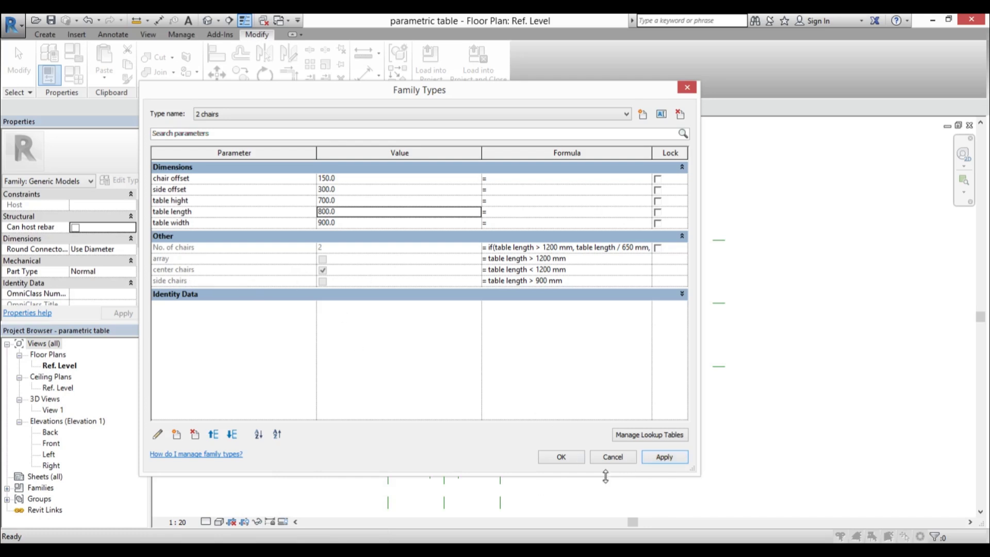
pyautogui.click(570, 462)
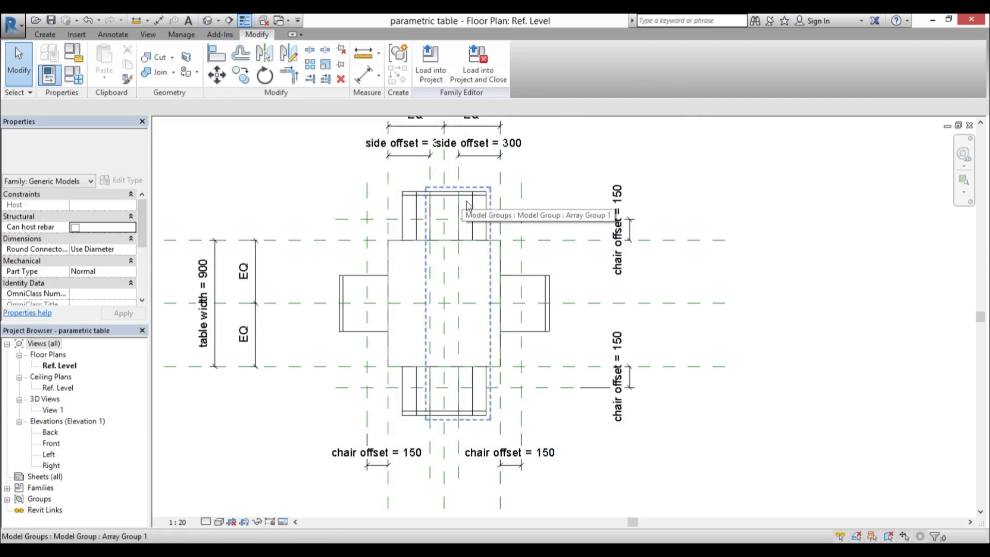
# Create a family type named 4 chairs with a table length of 1100 and apply it to the model
pyautogui.click(77, 84)
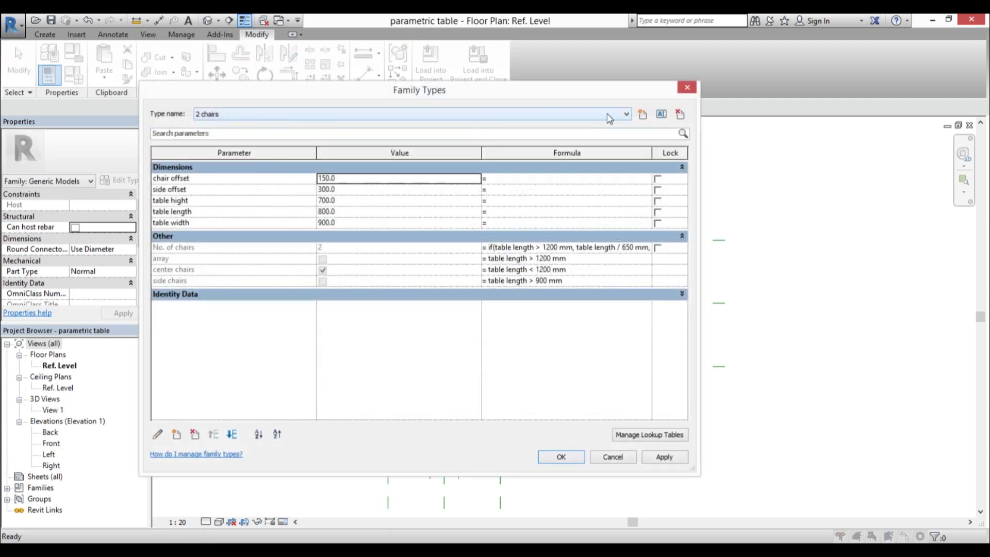
pyautogui.click(642, 113)
pyautogui.write('4 chairs')
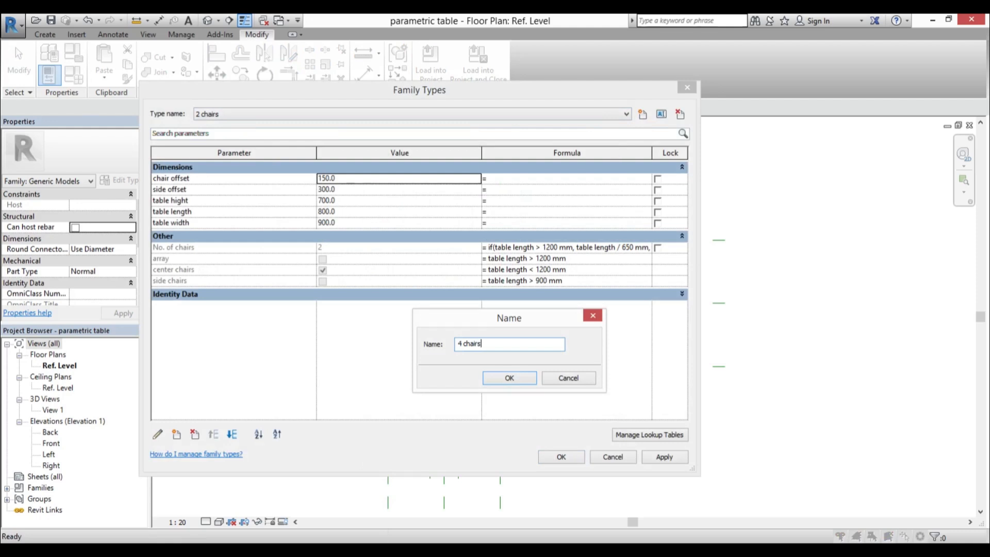
pyautogui.click(510, 378)
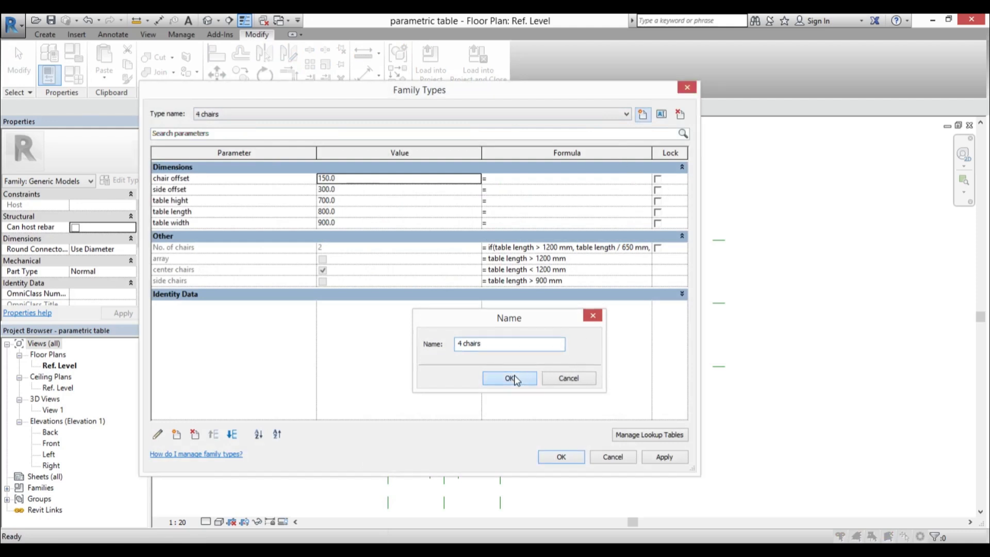
pyautogui.click(350, 212)
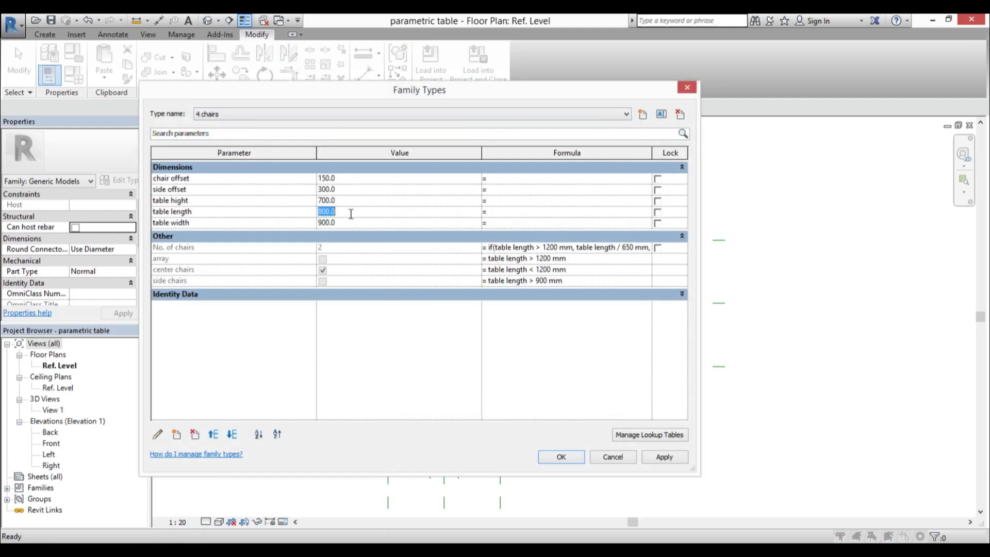
pyautogui.write('1100')
pyautogui.click(664, 457)
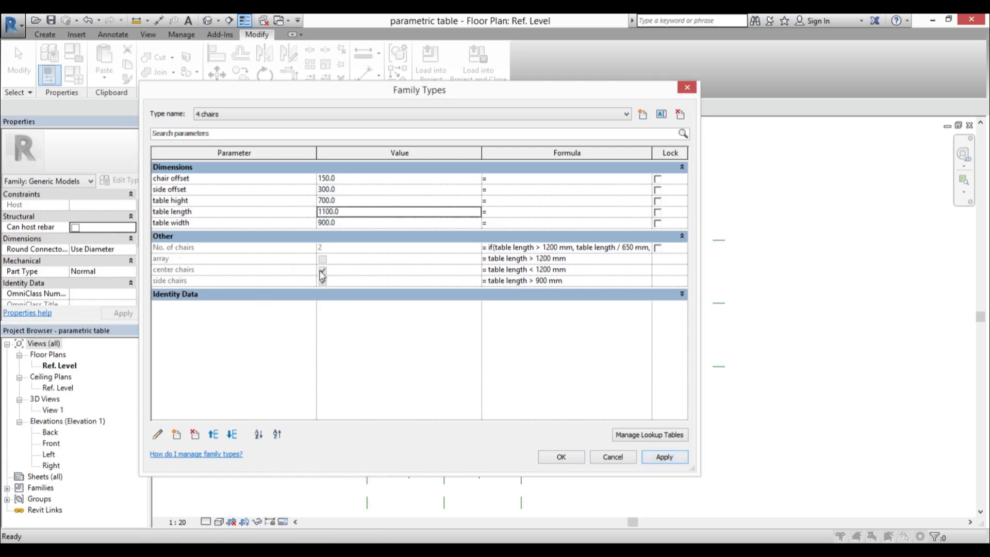
# Create a family type named 6 chaisr with a table length of 1600 and apply it to the model
pyautogui.click(643, 114)
pyautogui.write('6 chaisr')
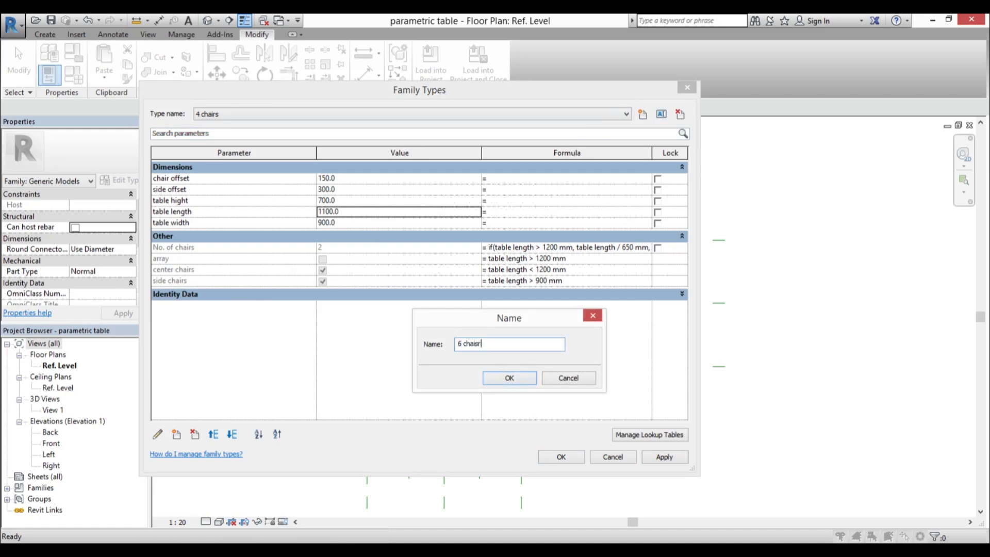
pyautogui.click(496, 378)
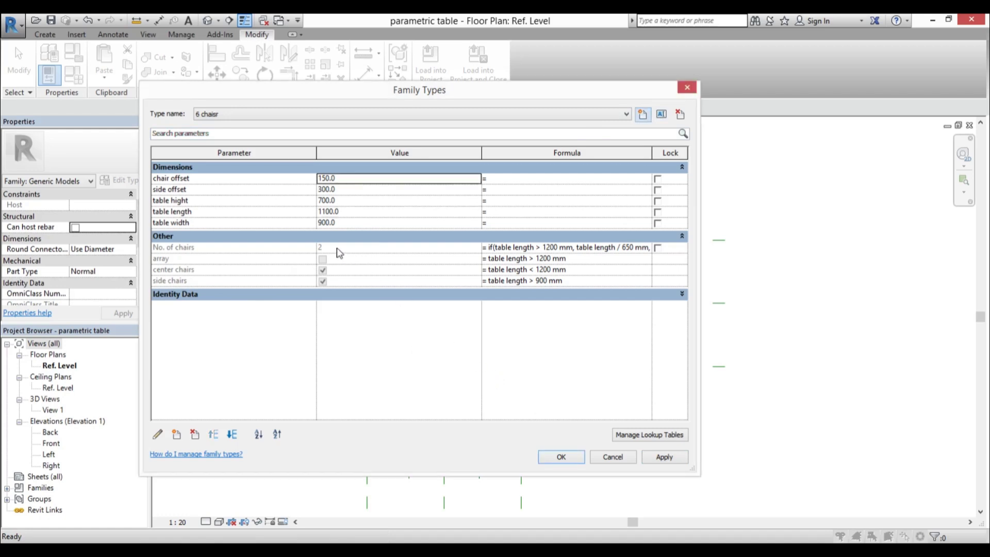
pyautogui.click(349, 211)
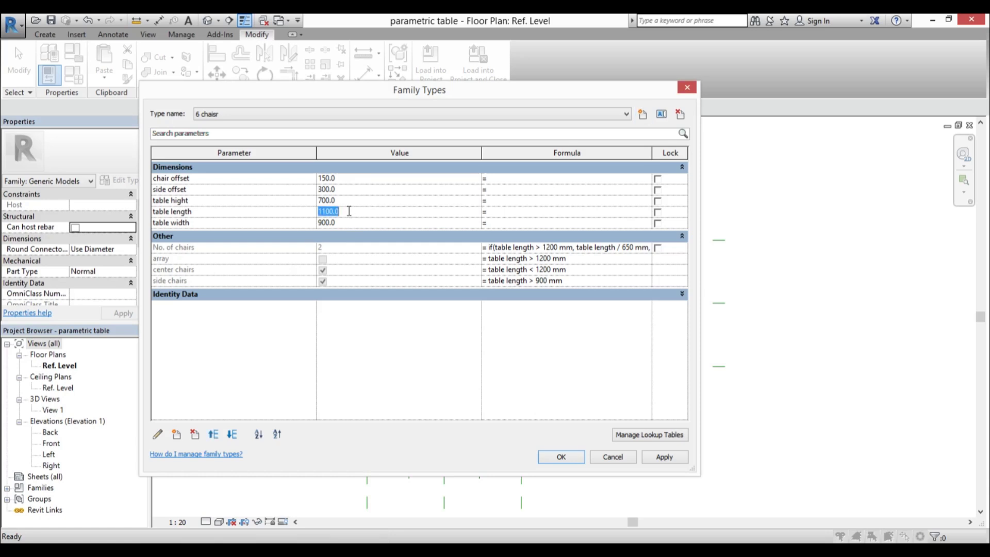
pyautogui.write('16')
pyautogui.click(666, 460)
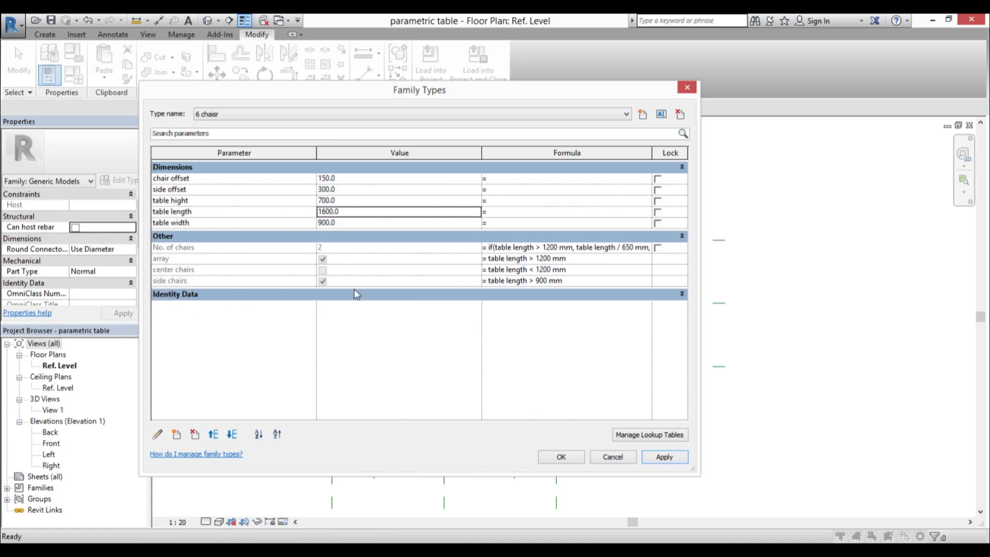
# Create a family type named 8 chairs with a table length of 2400 and apply it to the model
pyautogui.click(642, 114)
pyautogui.write('8 chairs')
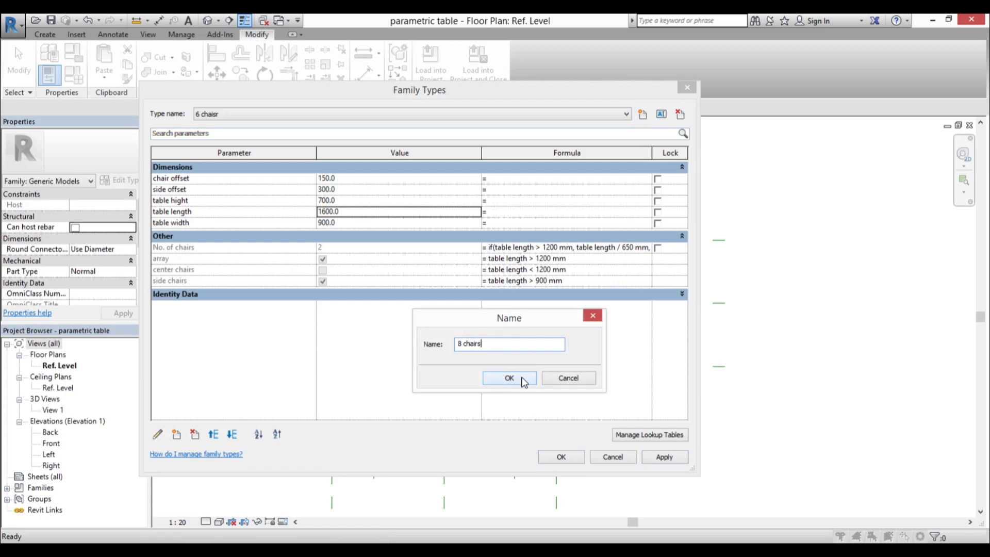
pyautogui.click(511, 378)
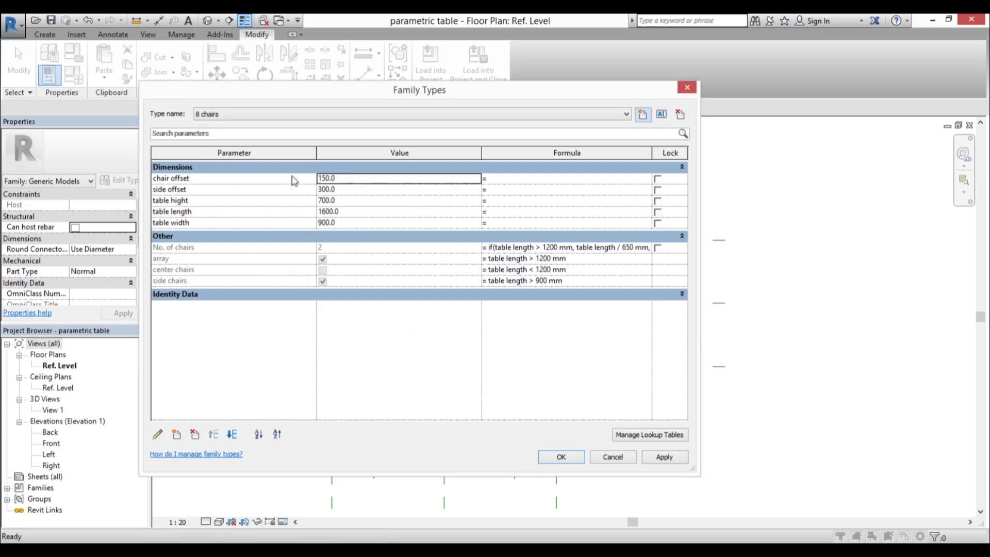
pyautogui.click(365, 212)
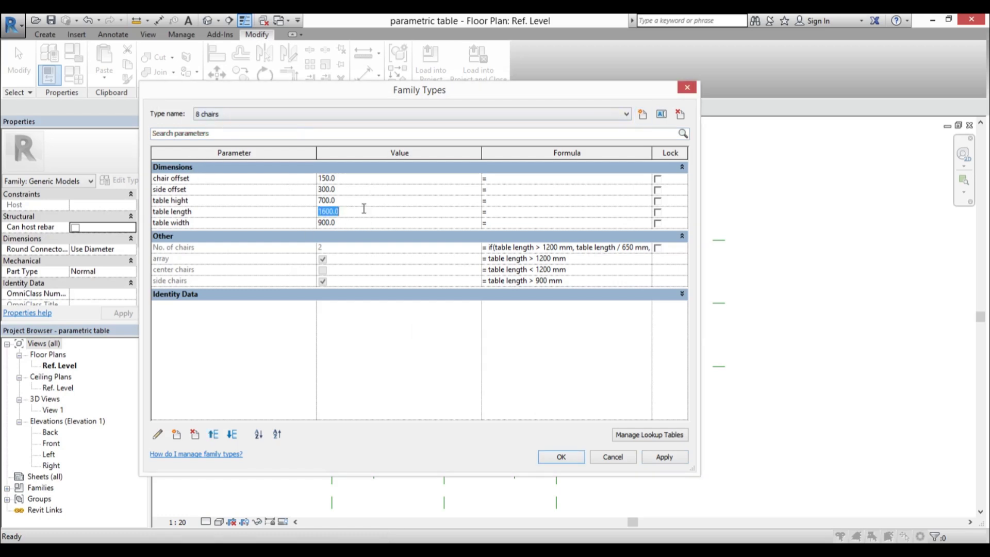
pyautogui.write('2400')
pyautogui.click(665, 457)
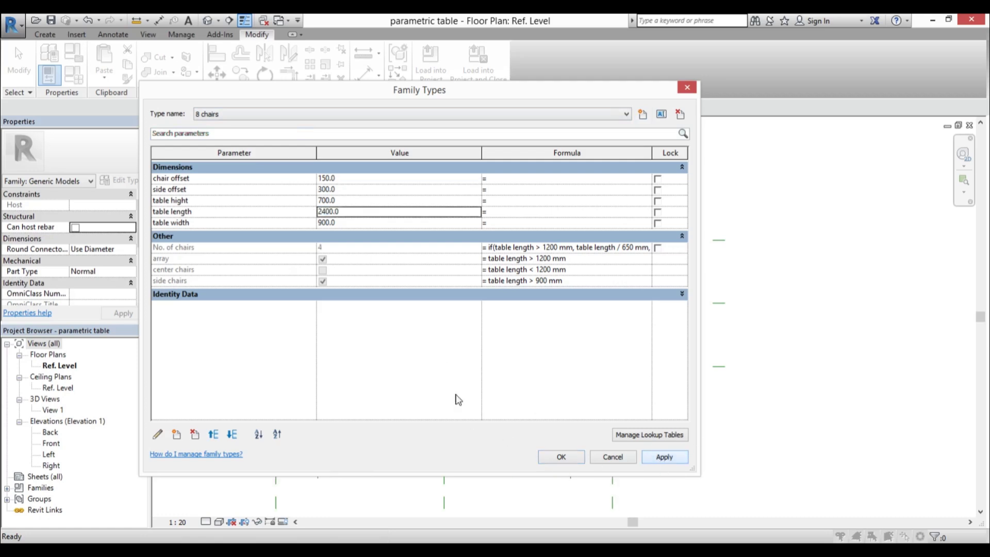
# Set the 8 chairs type's table length to 2000 and accept the family type settings
pyautogui.click(356, 216)
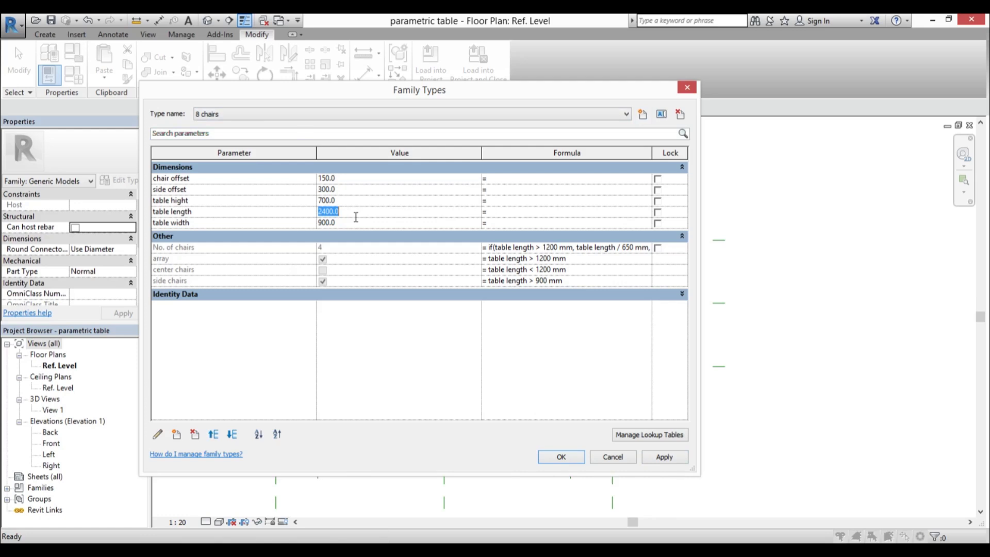
pyautogui.write('20')
pyautogui.click(668, 459)
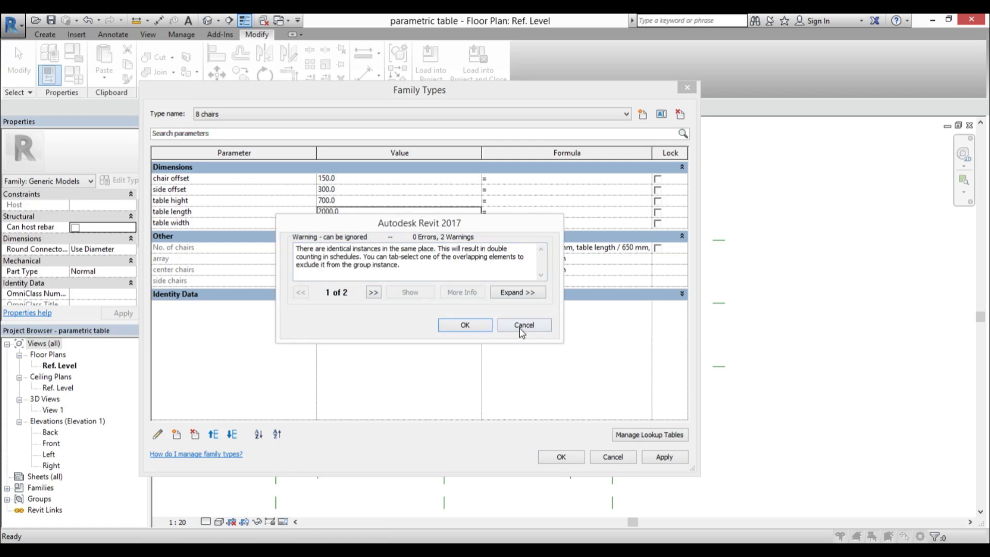
pyautogui.click(475, 330)
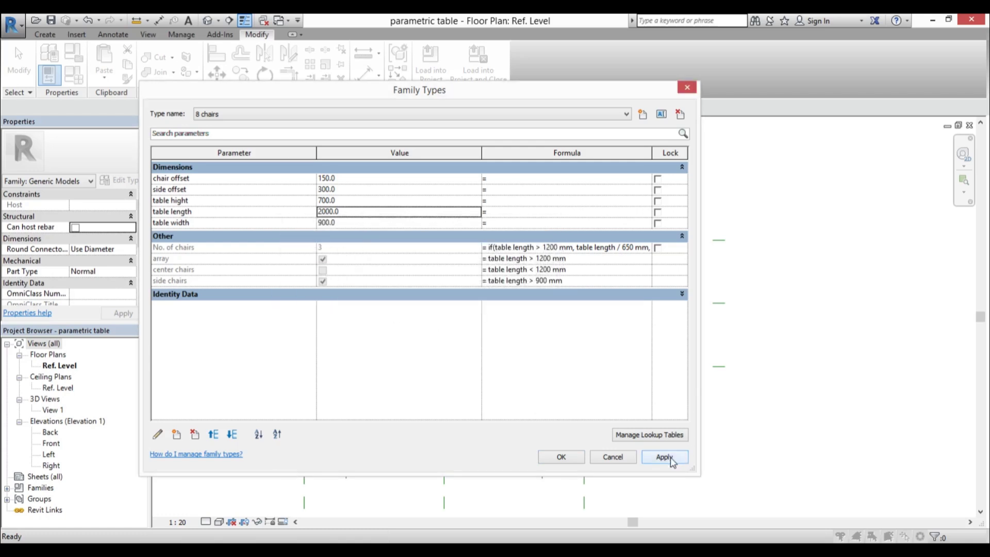
pyautogui.click(552, 456)
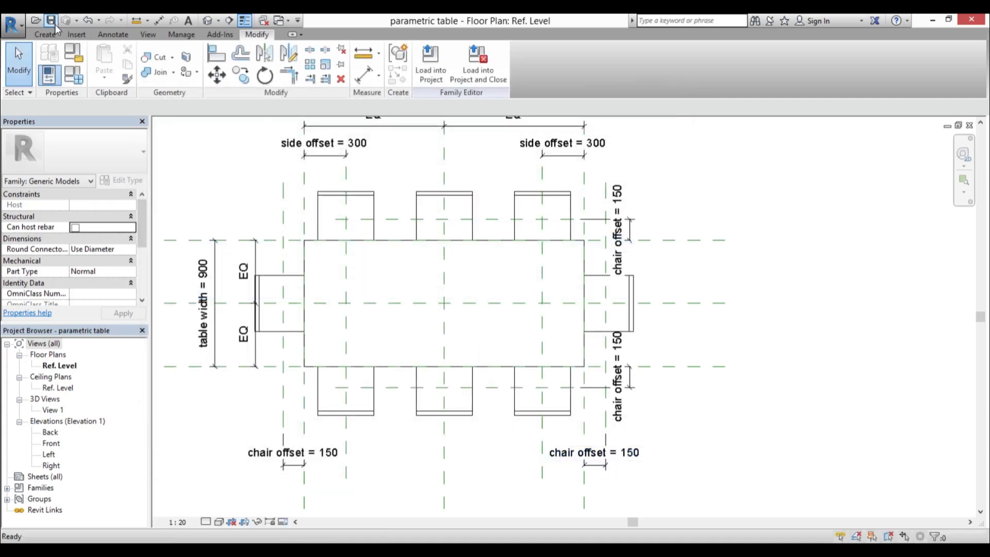
# Switch to the Project1 3D view and delete the existing table with chairs
pyautogui.click(284, 24)
pyautogui.click(284, 24)
pyautogui.click(284, 23)
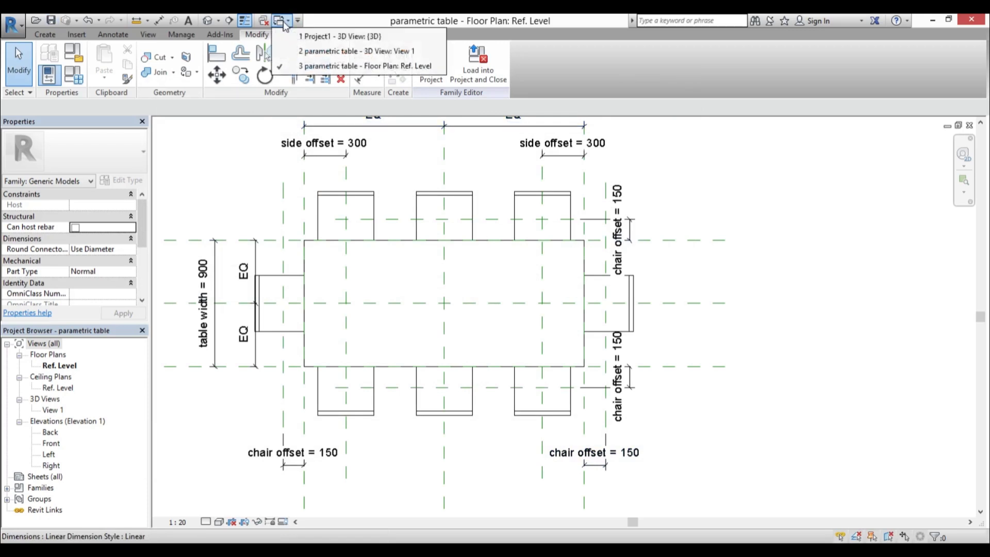
pyautogui.click(326, 37)
pyautogui.scroll(-3, 479, 330)
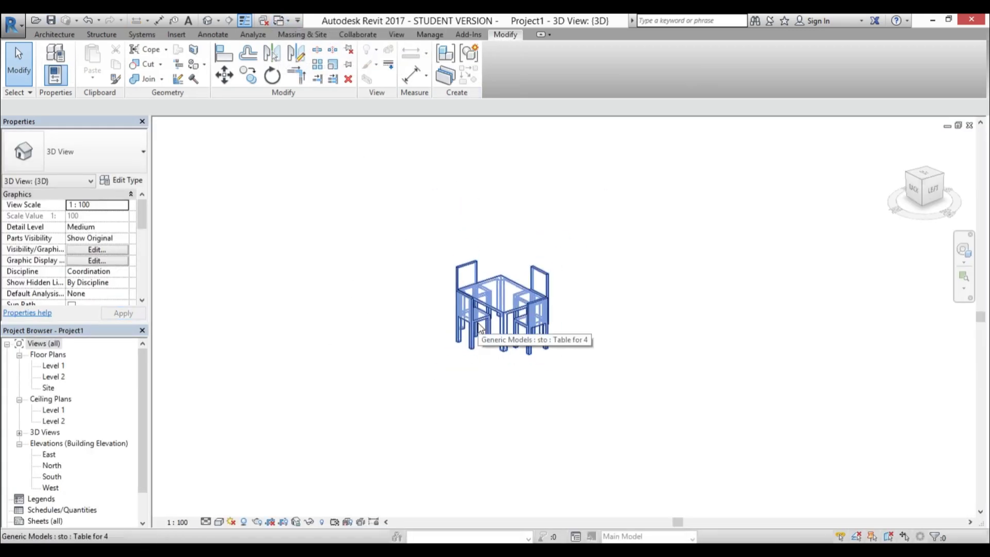
pyautogui.click(479, 330)
pyautogui.press('Delete')
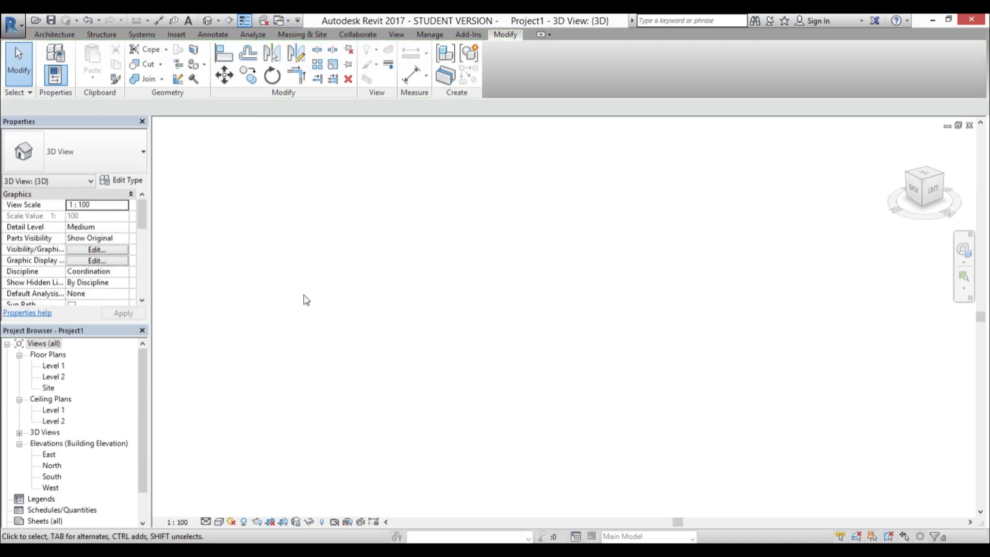
# Load the parametric table family into Project1 and place one 2 chairs instance in the 3D view
pyautogui.click(283, 21)
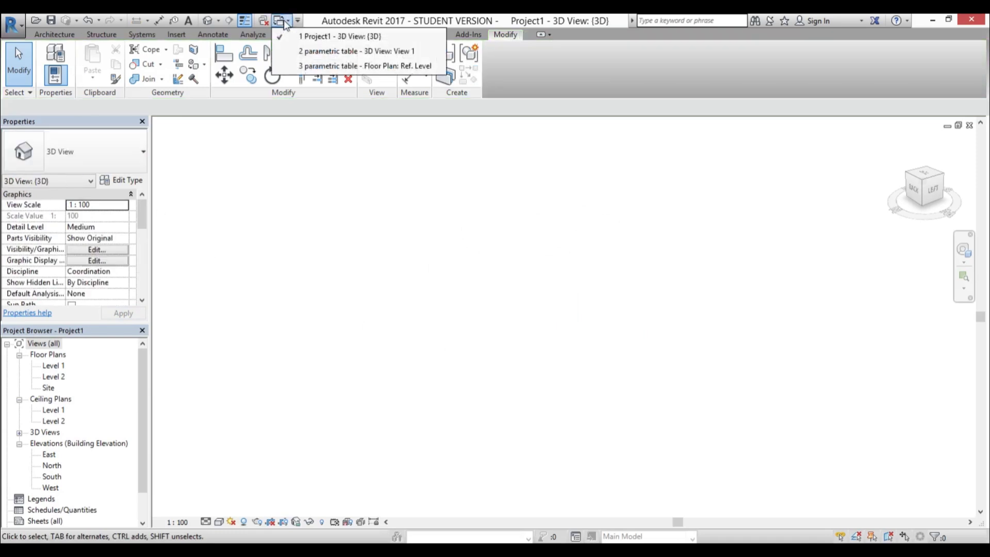
pyautogui.click(333, 53)
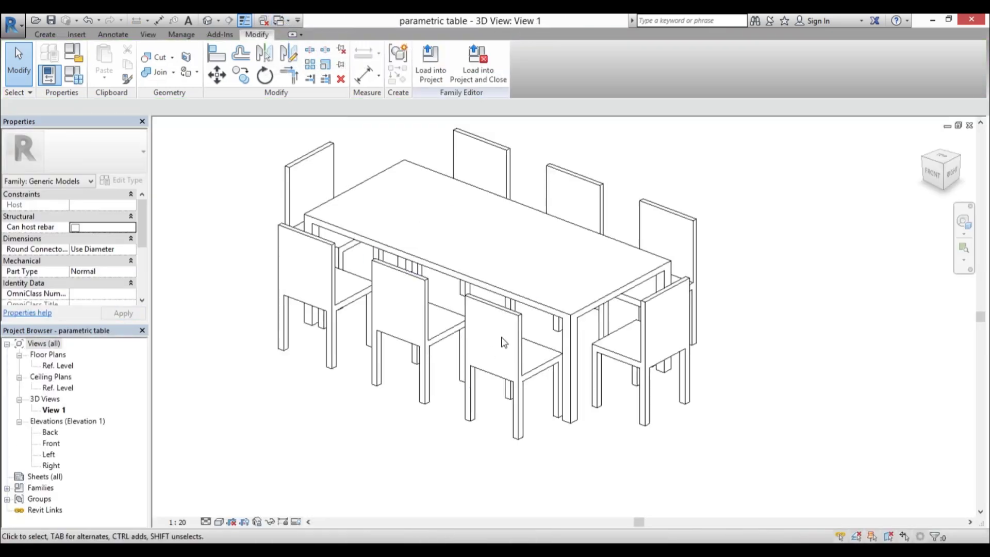
pyautogui.click(467, 83)
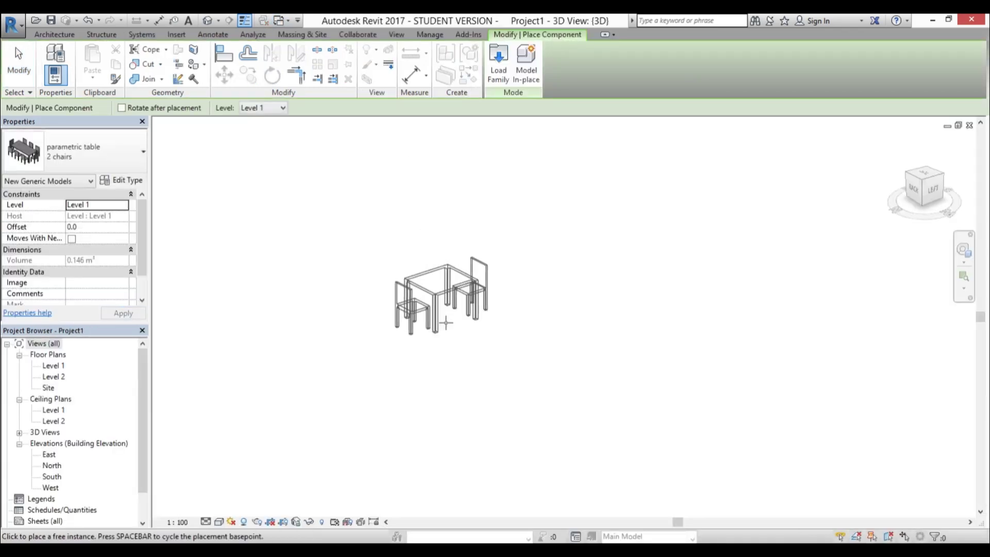
pyautogui.click(469, 315)
pyautogui.press('Escape')
pyautogui.press('Escape')
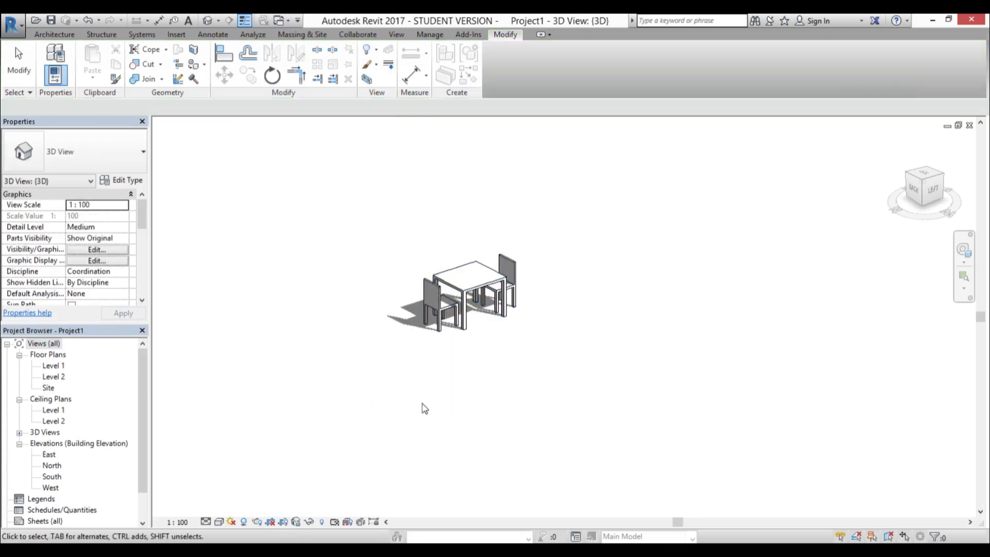
# Switch the placed table's type through 4 chairs and 6 chaisr to 8 chairs, and deselect it
pyautogui.click(431, 322)
pyautogui.click(91, 159)
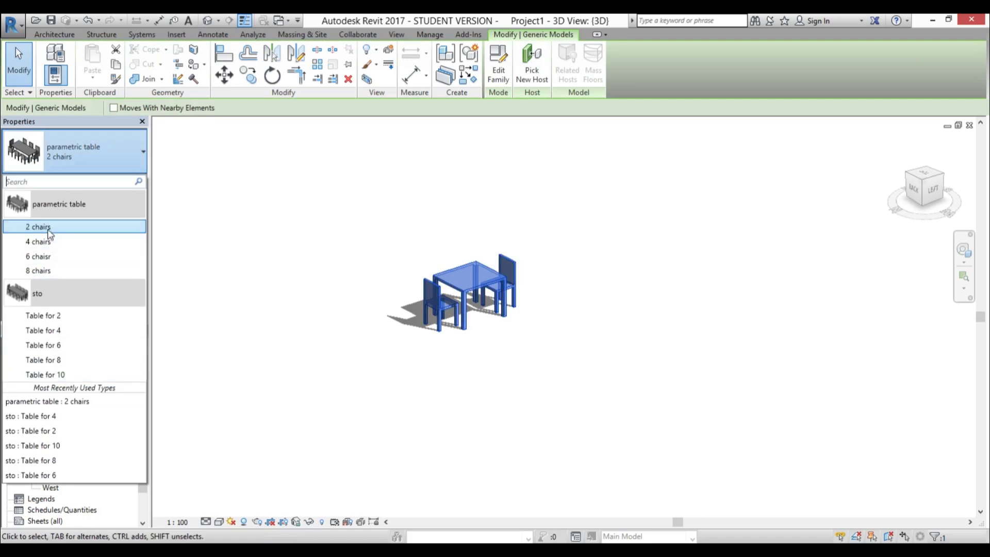
pyautogui.click(45, 242)
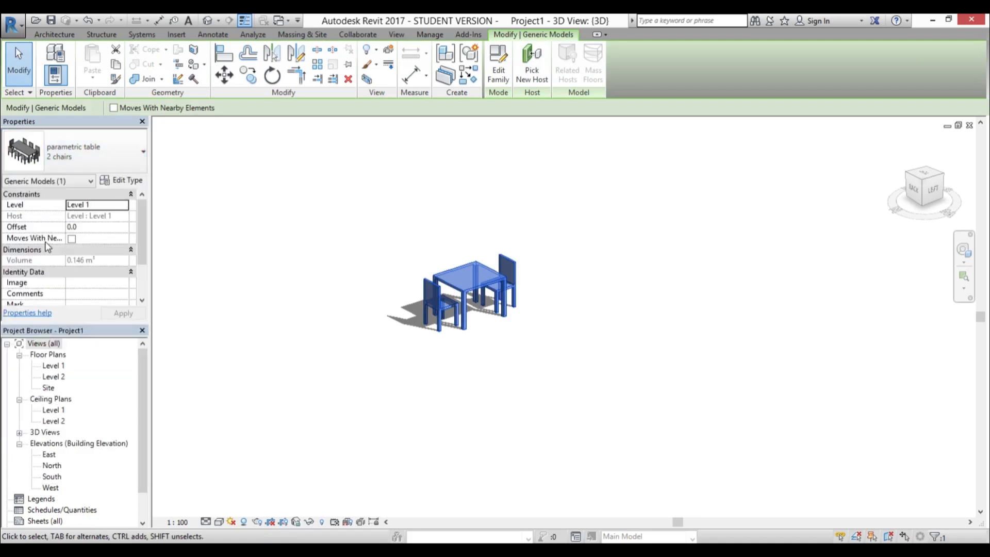
pyautogui.click(78, 169)
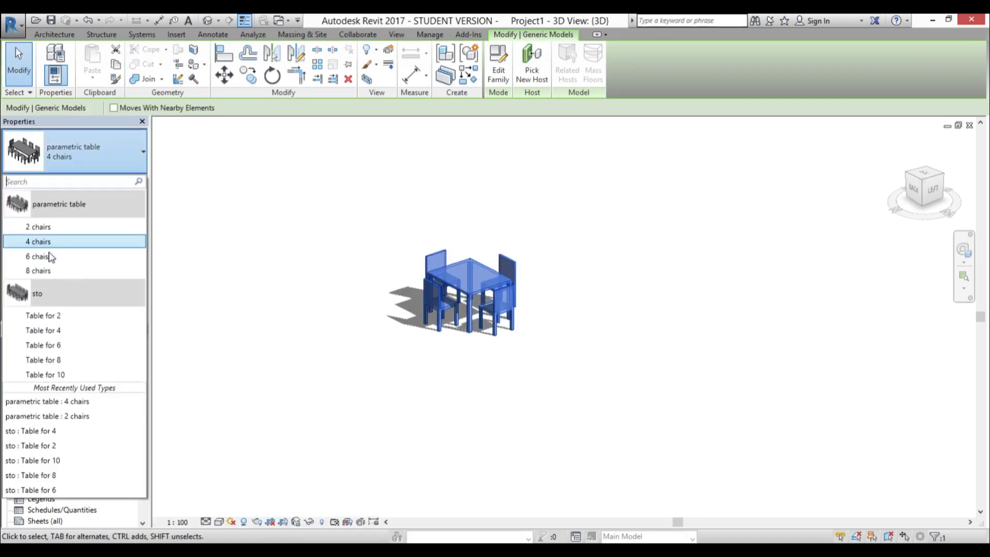
pyautogui.click(49, 255)
pyautogui.click(66, 170)
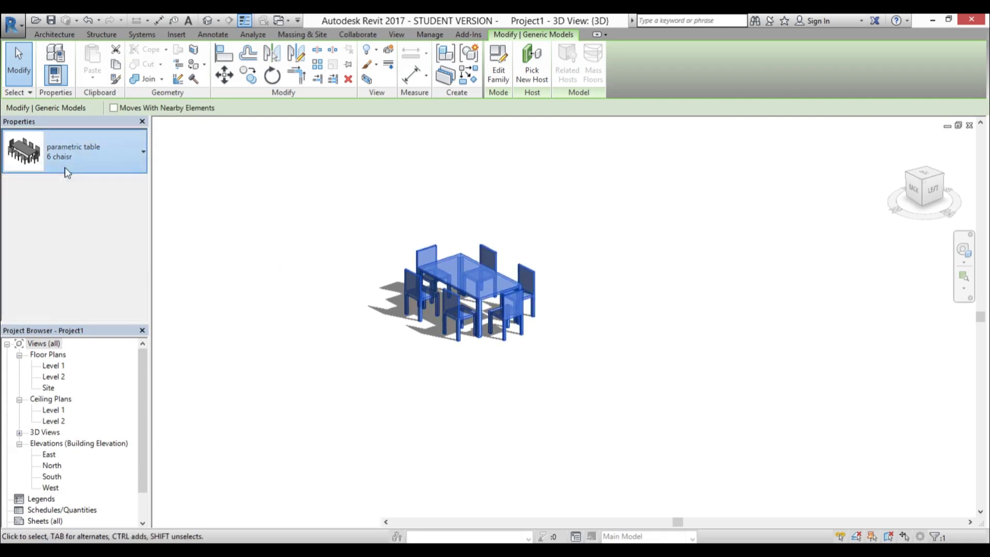
pyautogui.click(69, 269)
pyautogui.scroll(2, 438, 294)
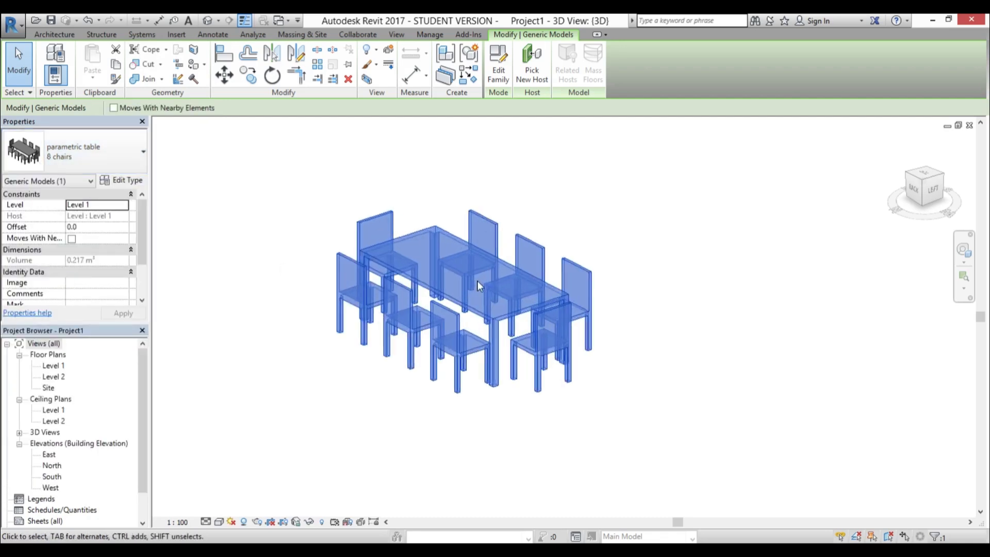
pyautogui.click(566, 187)
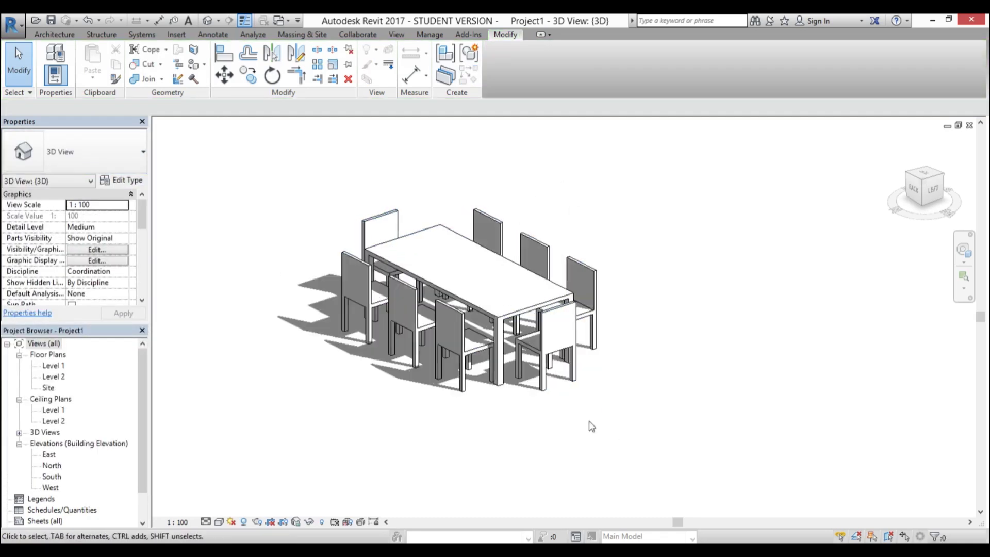
# Open the placed table's type properties and apply a table hight of 800 to the 8 chairs type
pyautogui.keyDown('shift'); pyautogui.moveTo(591, 422); pyautogui.dragTo(464, 351, button='middle'); pyautogui.keyUp('shift')
pyautogui.click(470, 356)
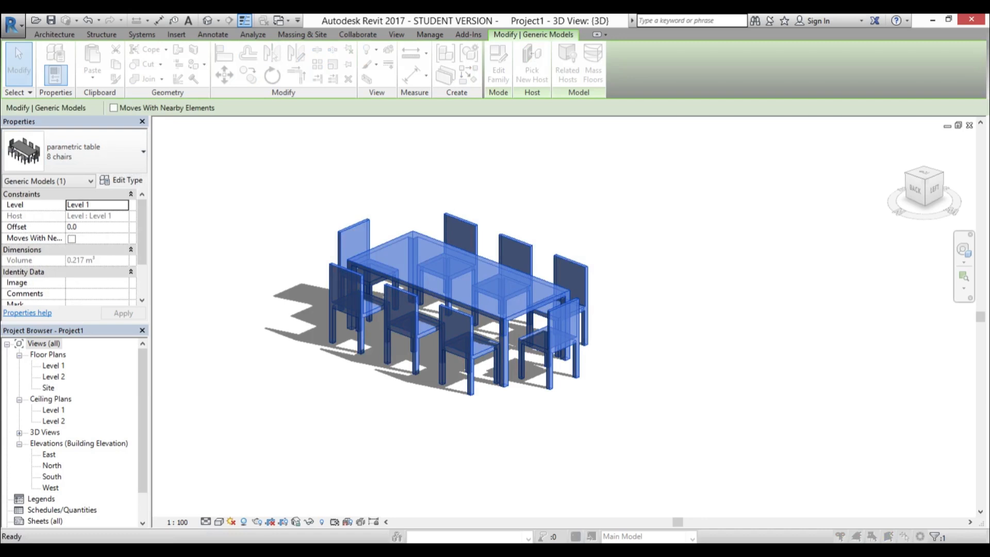
pyautogui.click(121, 179)
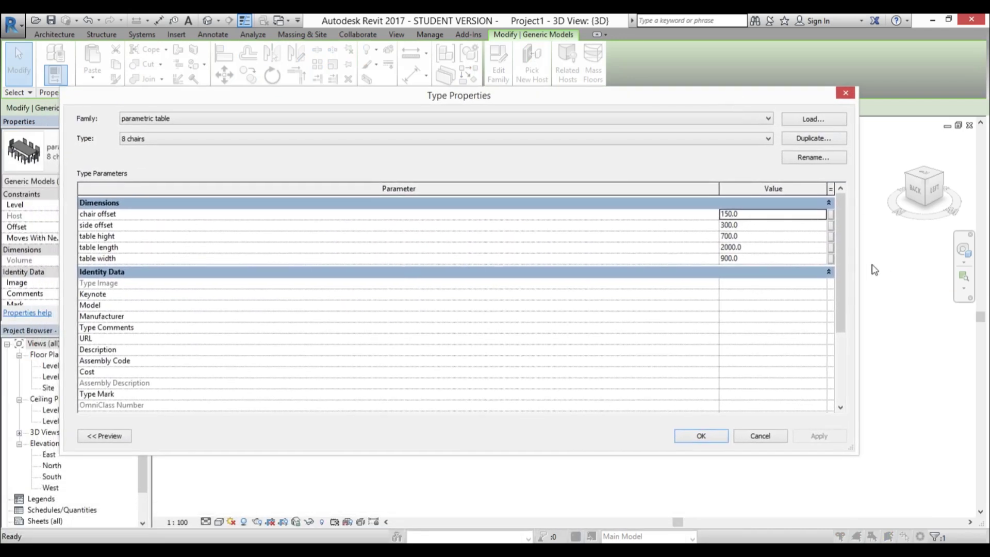
pyautogui.moveTo(857, 264); pyautogui.dragTo(446, 264)
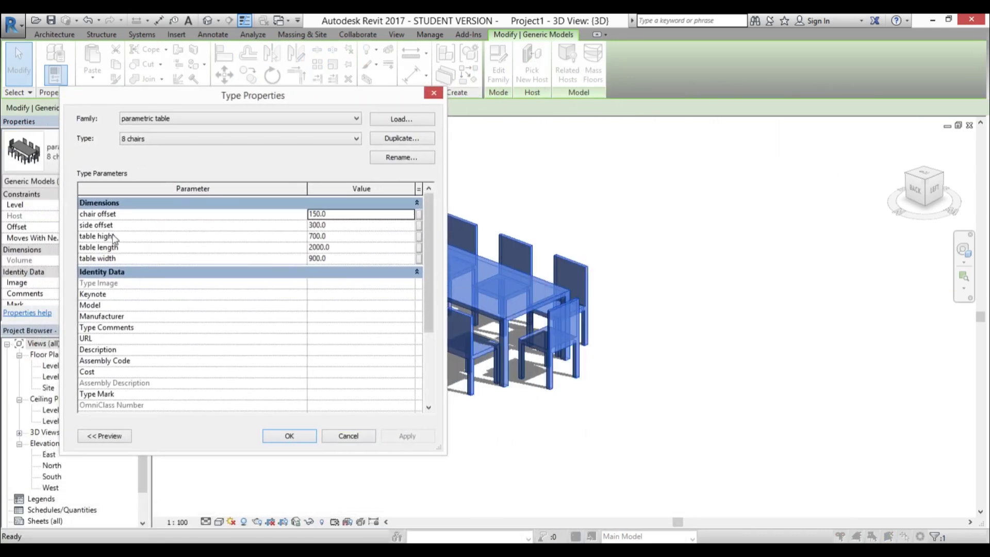
pyautogui.click(337, 236)
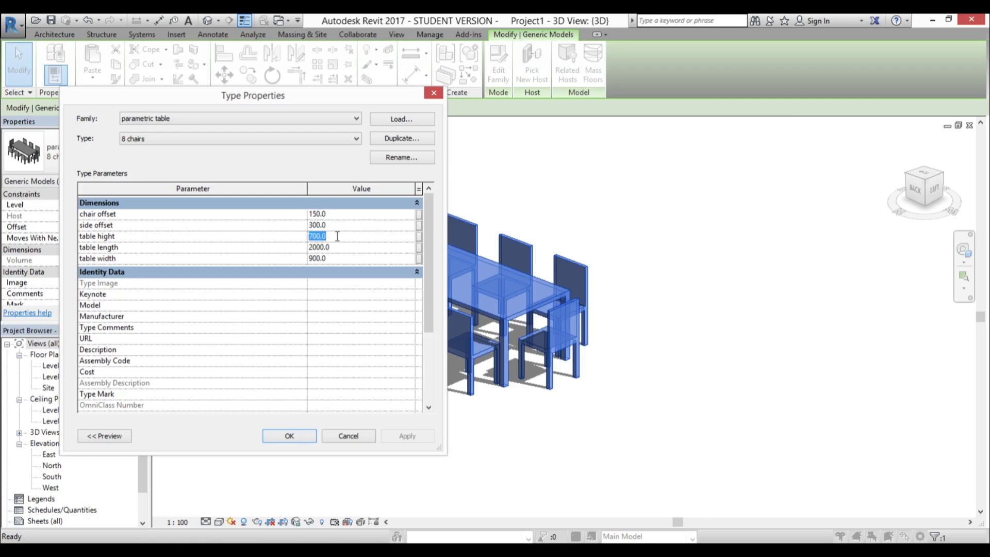
pyautogui.write('8000')
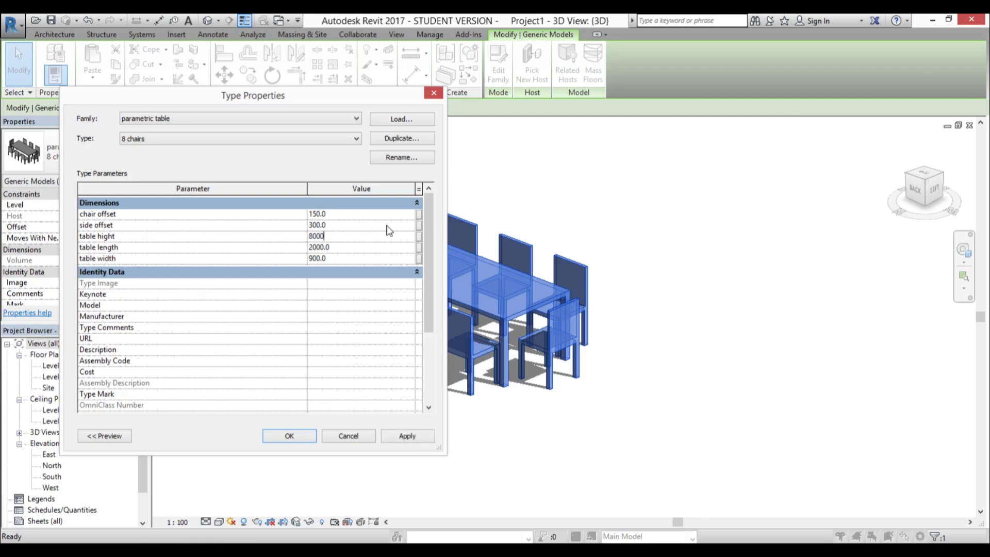
pyautogui.click(407, 437)
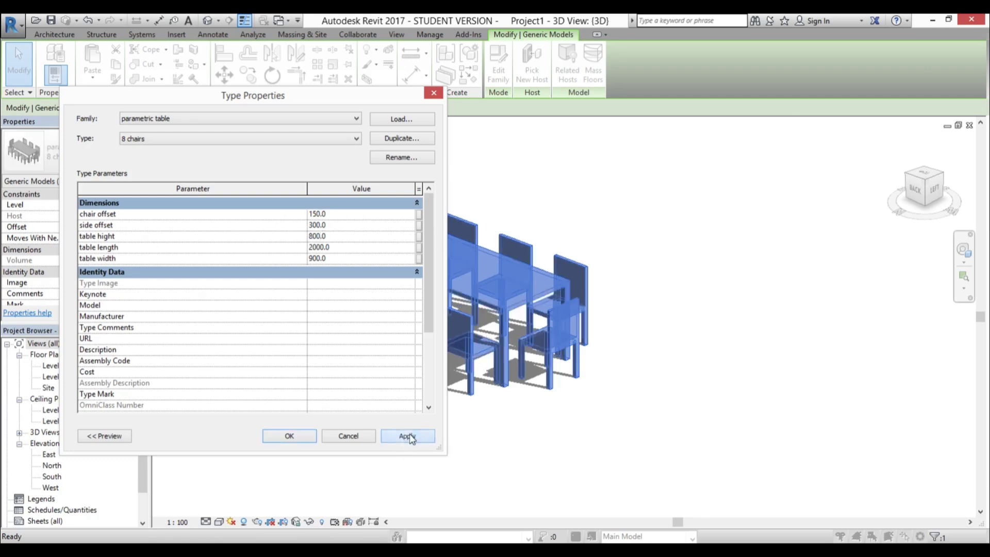
# Set the 8 chairs type's table hight to 700 and accept the type properties
pyautogui.click(352, 237)
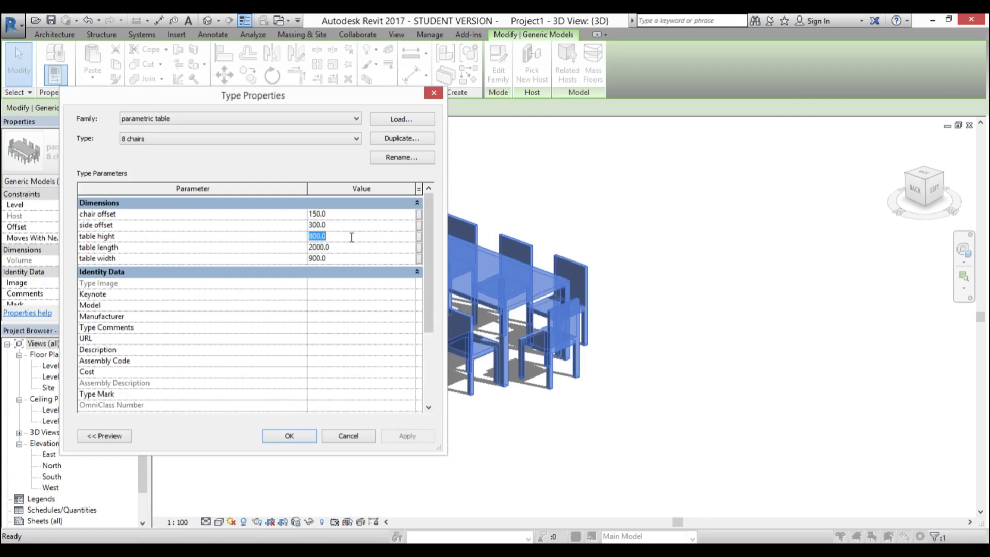
pyautogui.write('60')
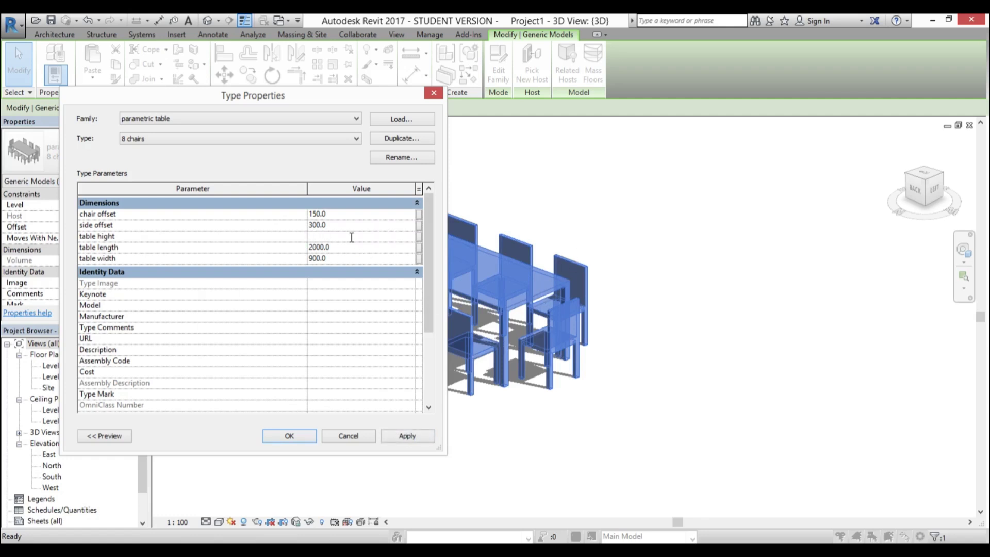
pyautogui.click(407, 436)
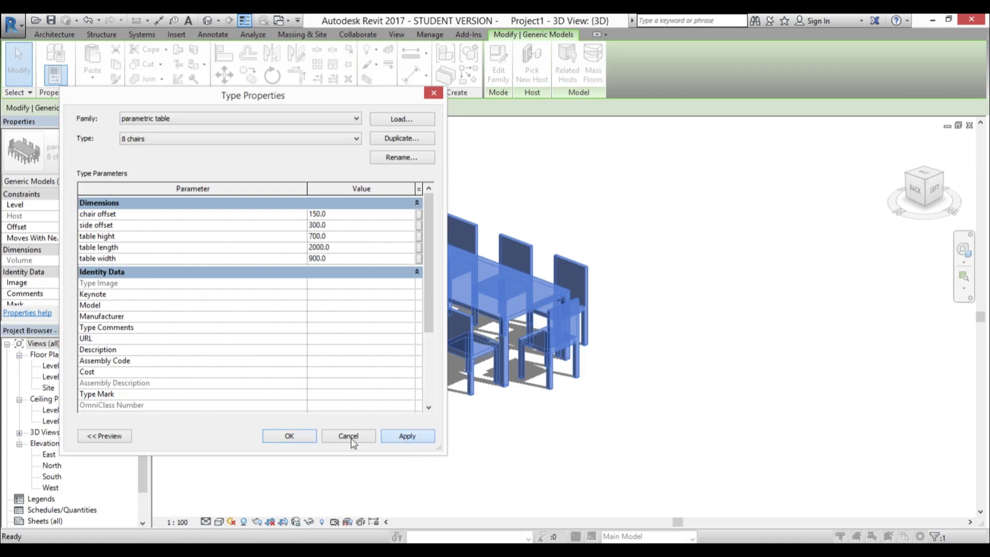
pyautogui.click(289, 437)
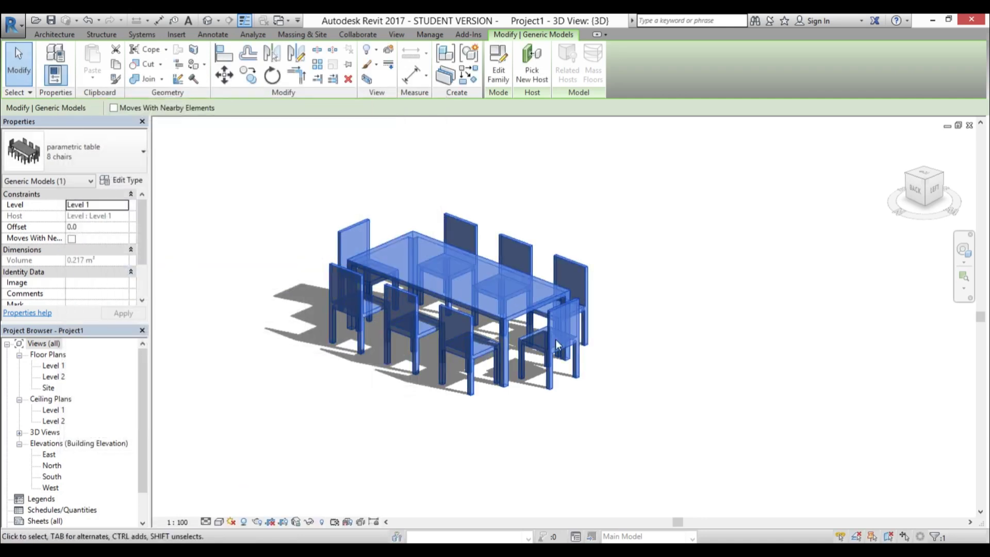
# Choose the 8 chairs type for the placed table and deselect it
pyautogui.click(104, 154)
pyautogui.click(100, 269)
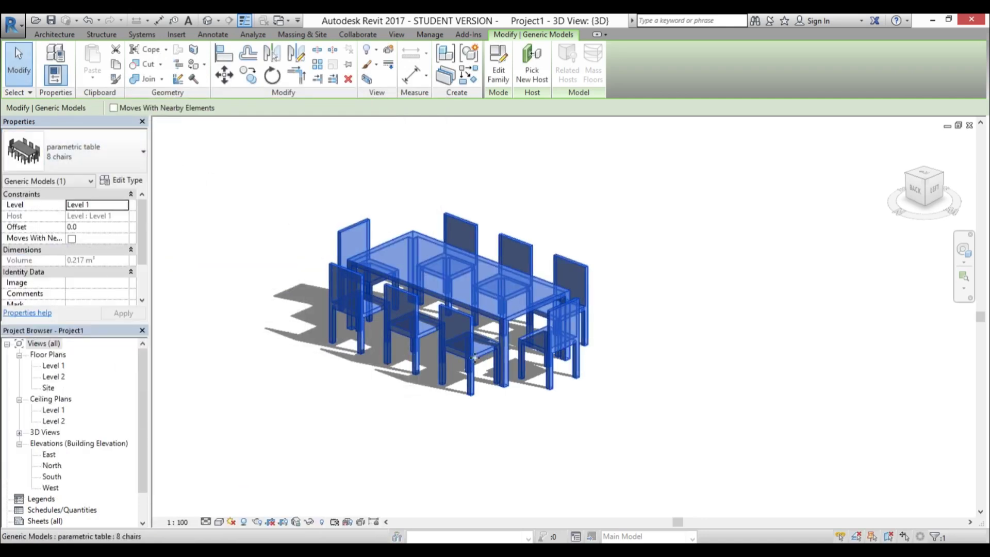
pyautogui.click(615, 423)
pyautogui.moveTo(609, 413); pyautogui.dragTo(614, 412, button='middle')
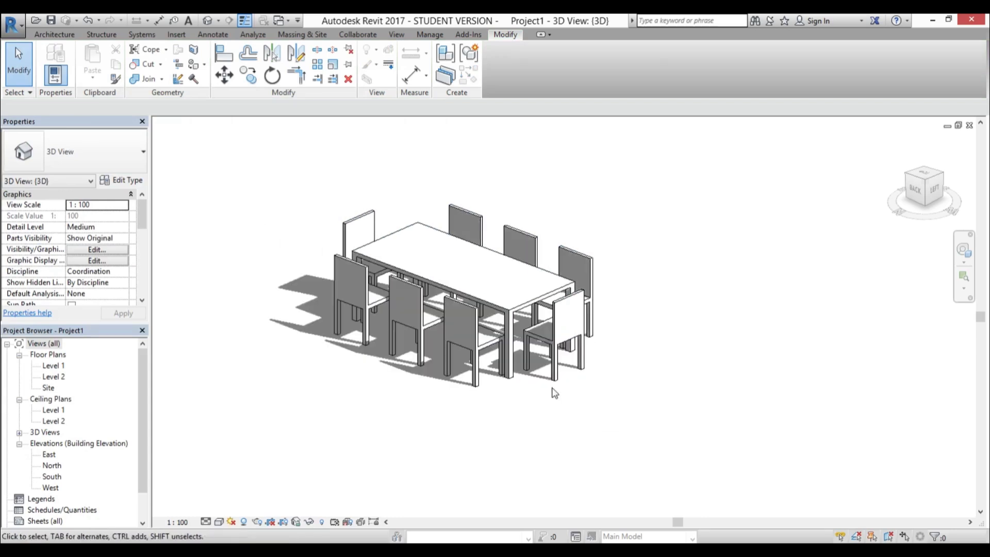